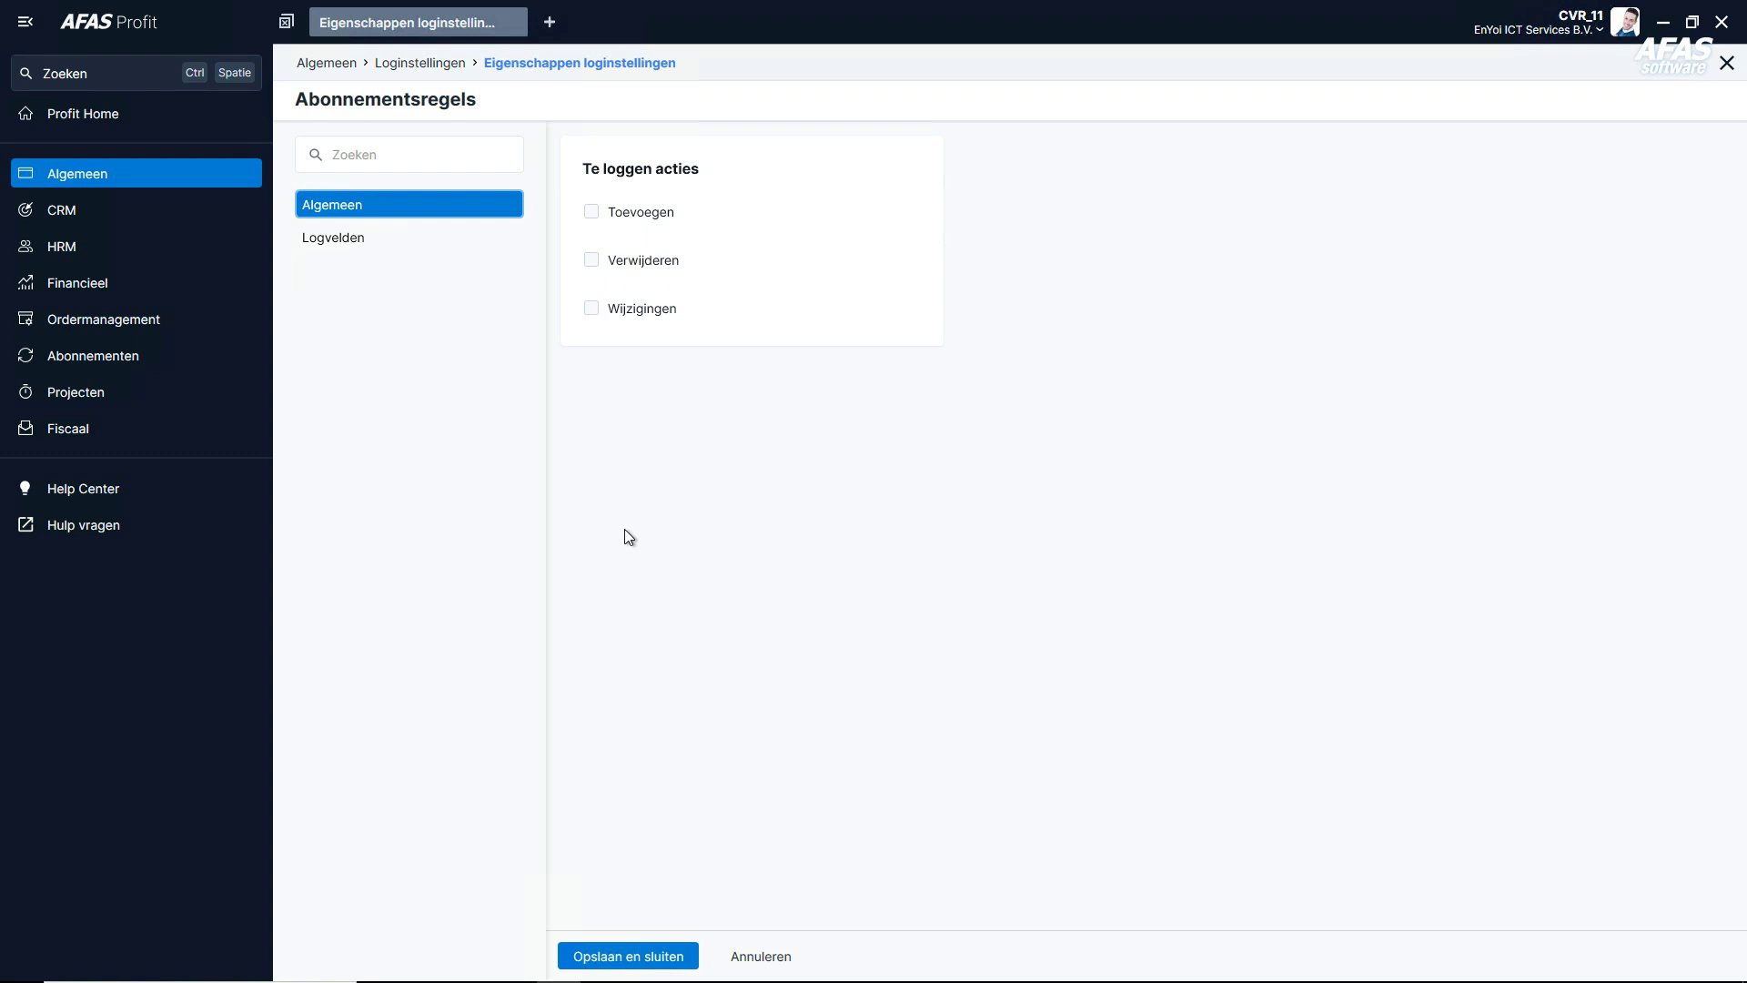
Enable logging of the actions Toevoegen, Verwijderen and Wijzigingen for the Abonnementsregels log table.
{"action": "left_click", "coordinate": [591, 211]}
{"action": "left_click", "coordinate": [588, 264]}
{"action": "left_click", "coordinate": [590, 311]}
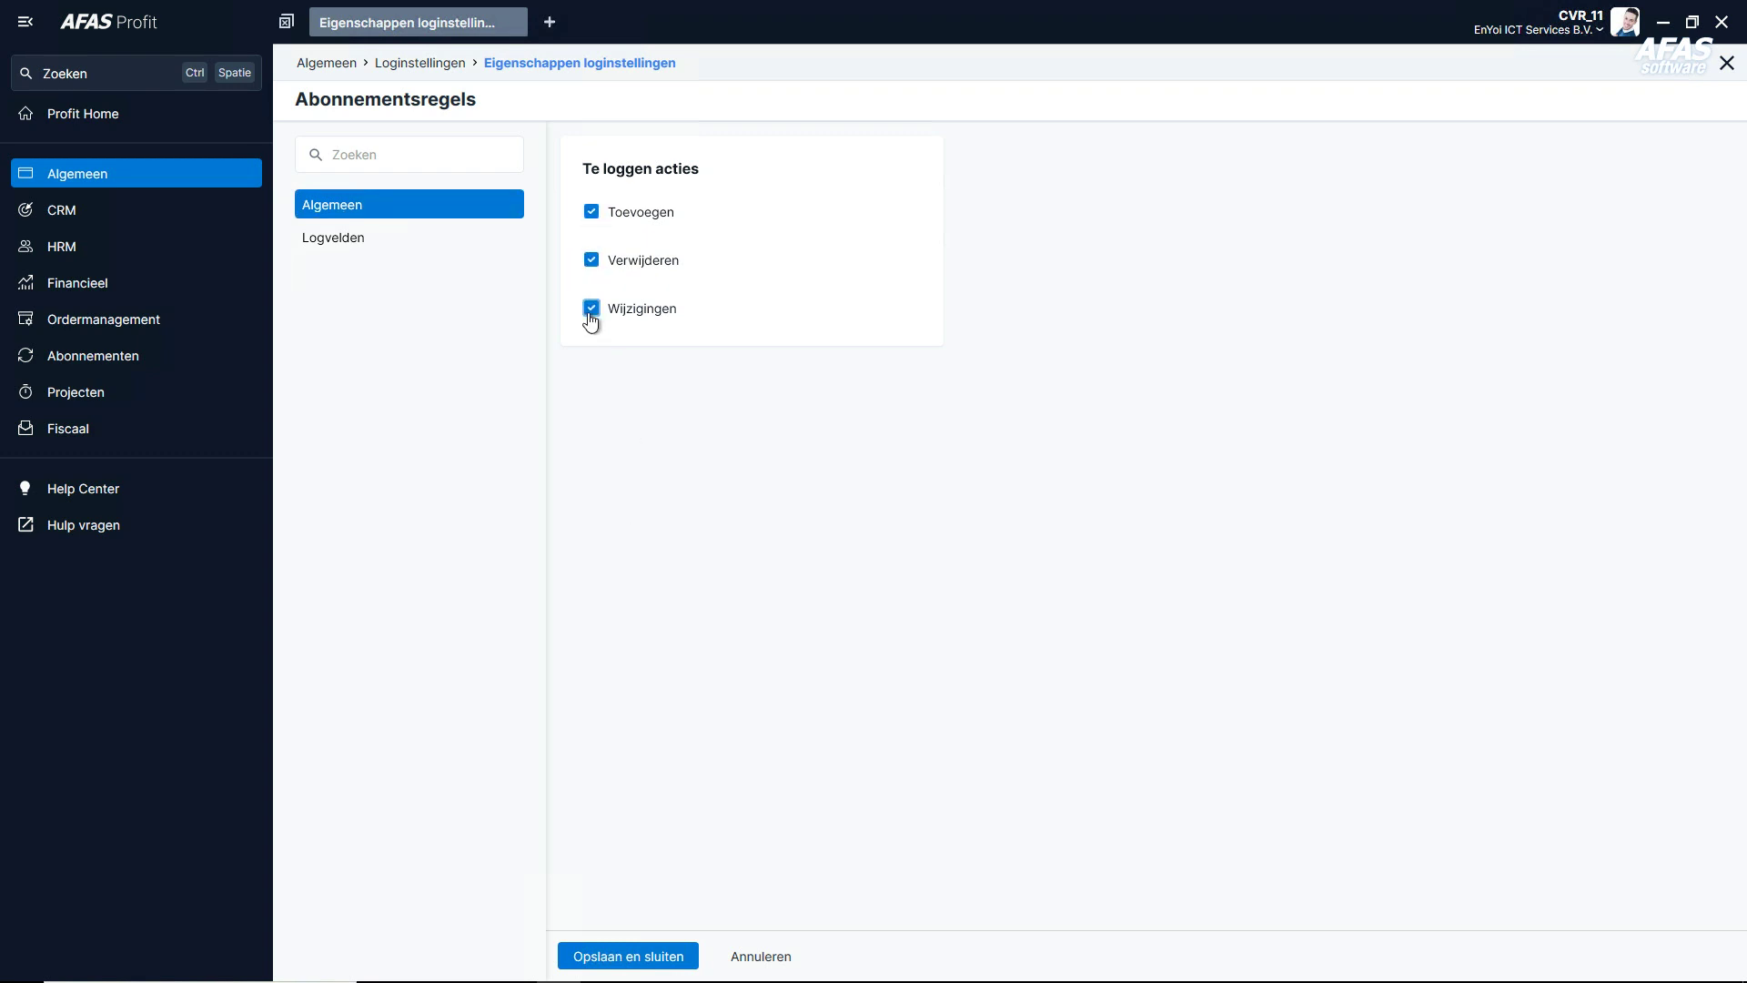
Mark the fields Nummer abonnement and Einddatum for logging, save the Abonnementsregels settings and leave the log settings overview.
{"action": "left_click", "coordinate": [359, 239]}
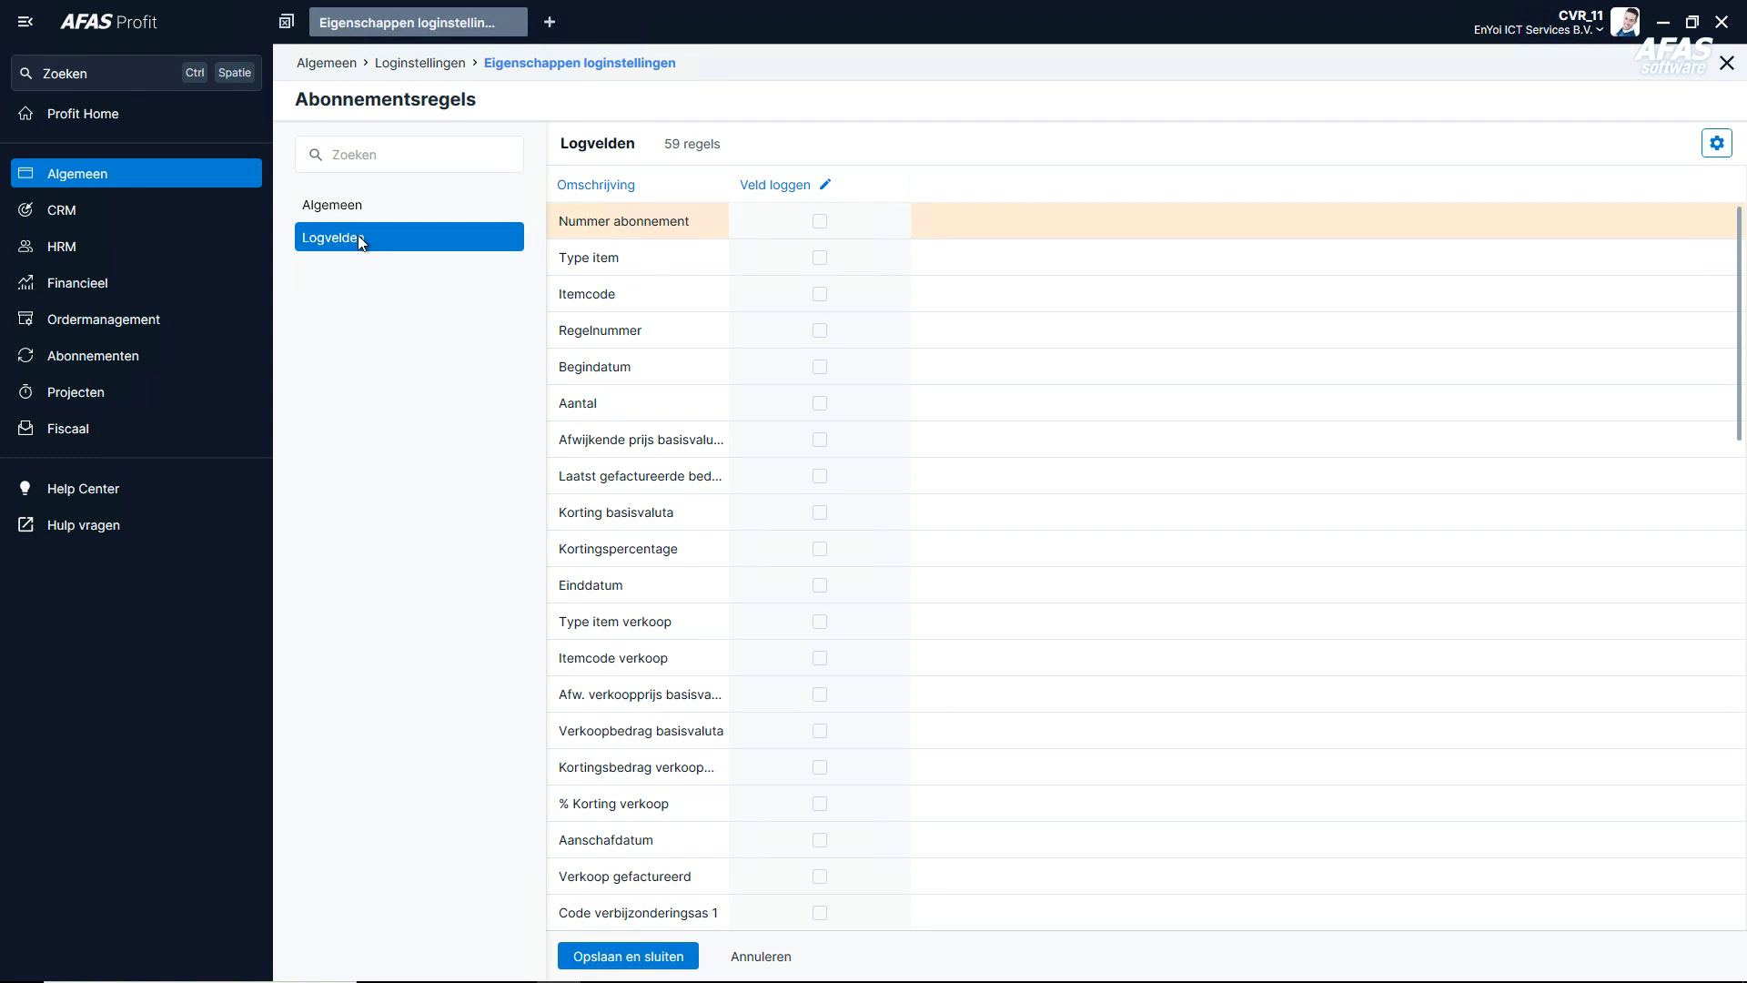
{"action": "left_click", "coordinate": [819, 221]}
{"action": "left_click", "coordinate": [820, 587]}
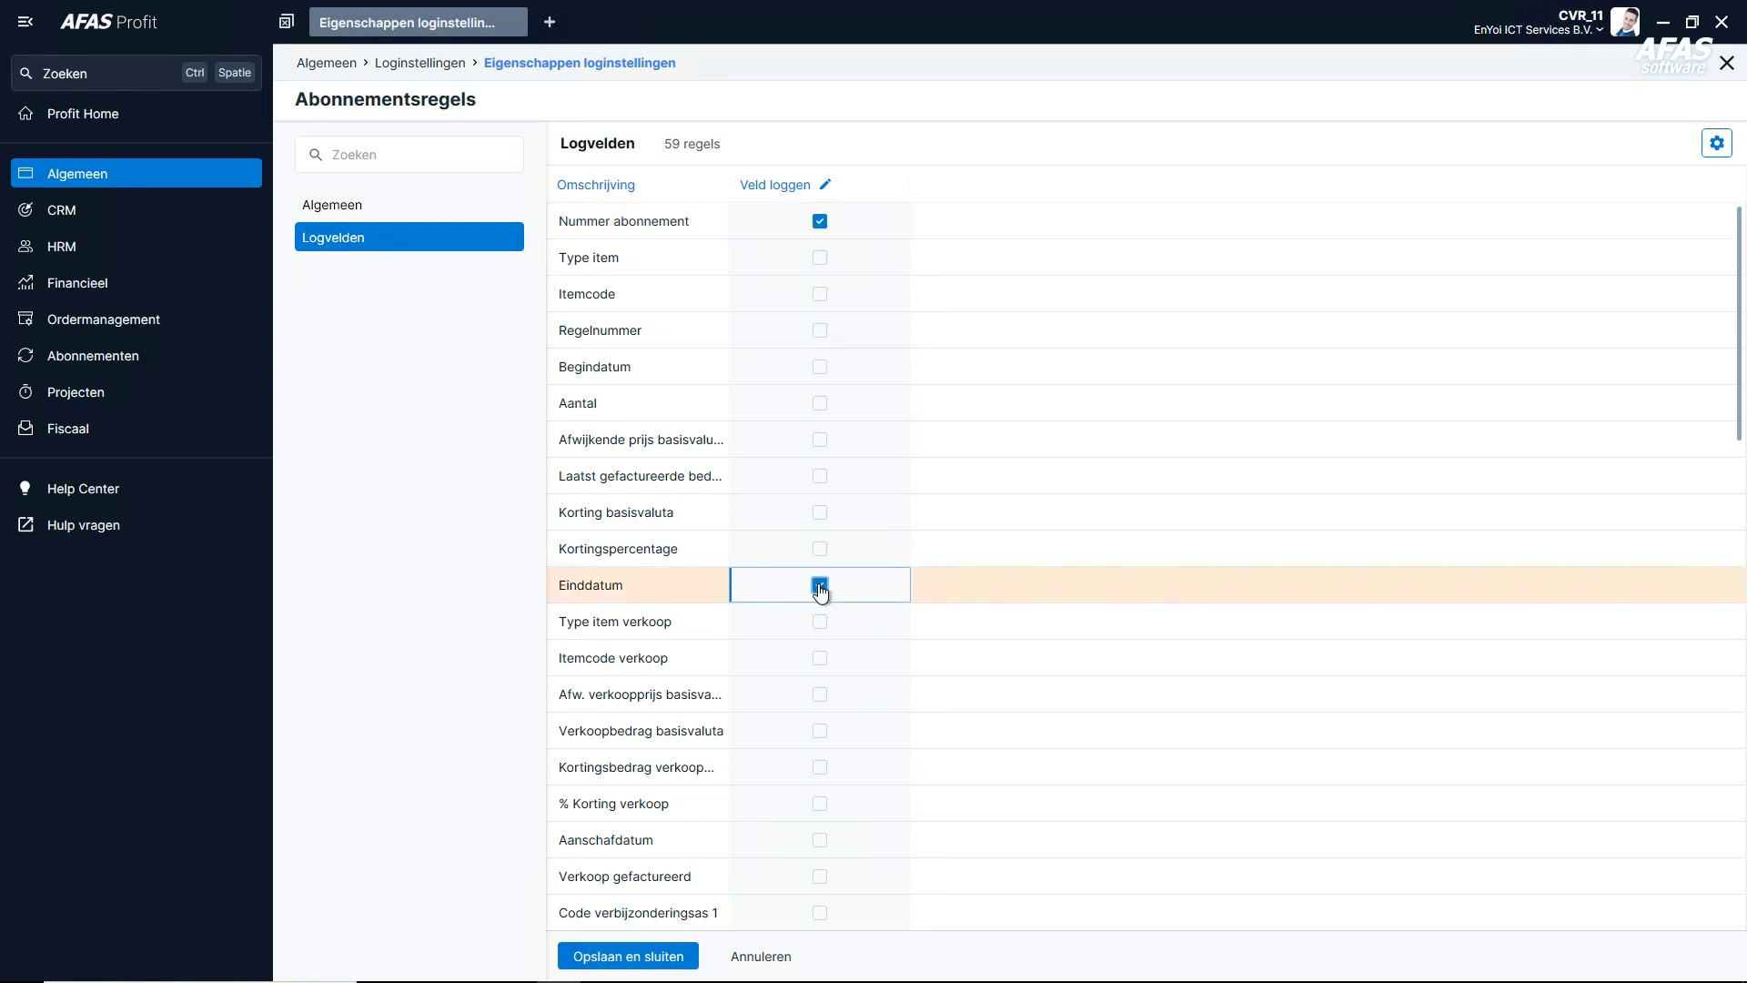
{"action": "left_click", "coordinate": [600, 959]}
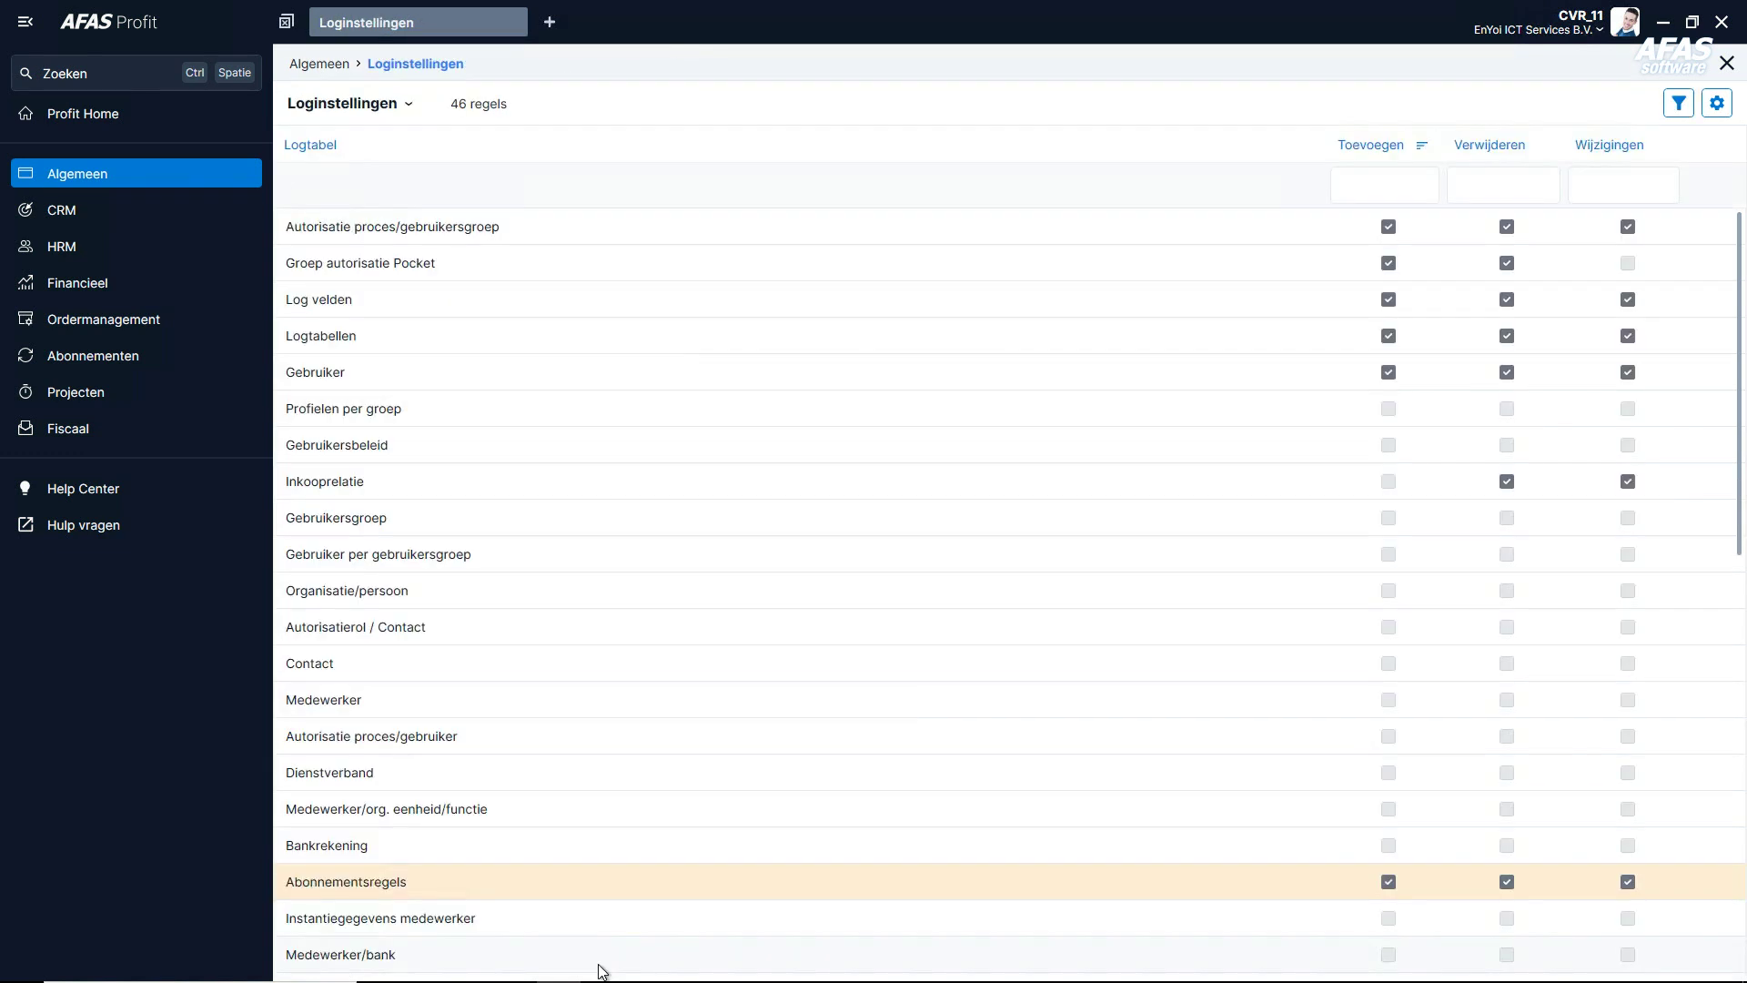
{"action": "left_click", "coordinate": [1725, 64]}
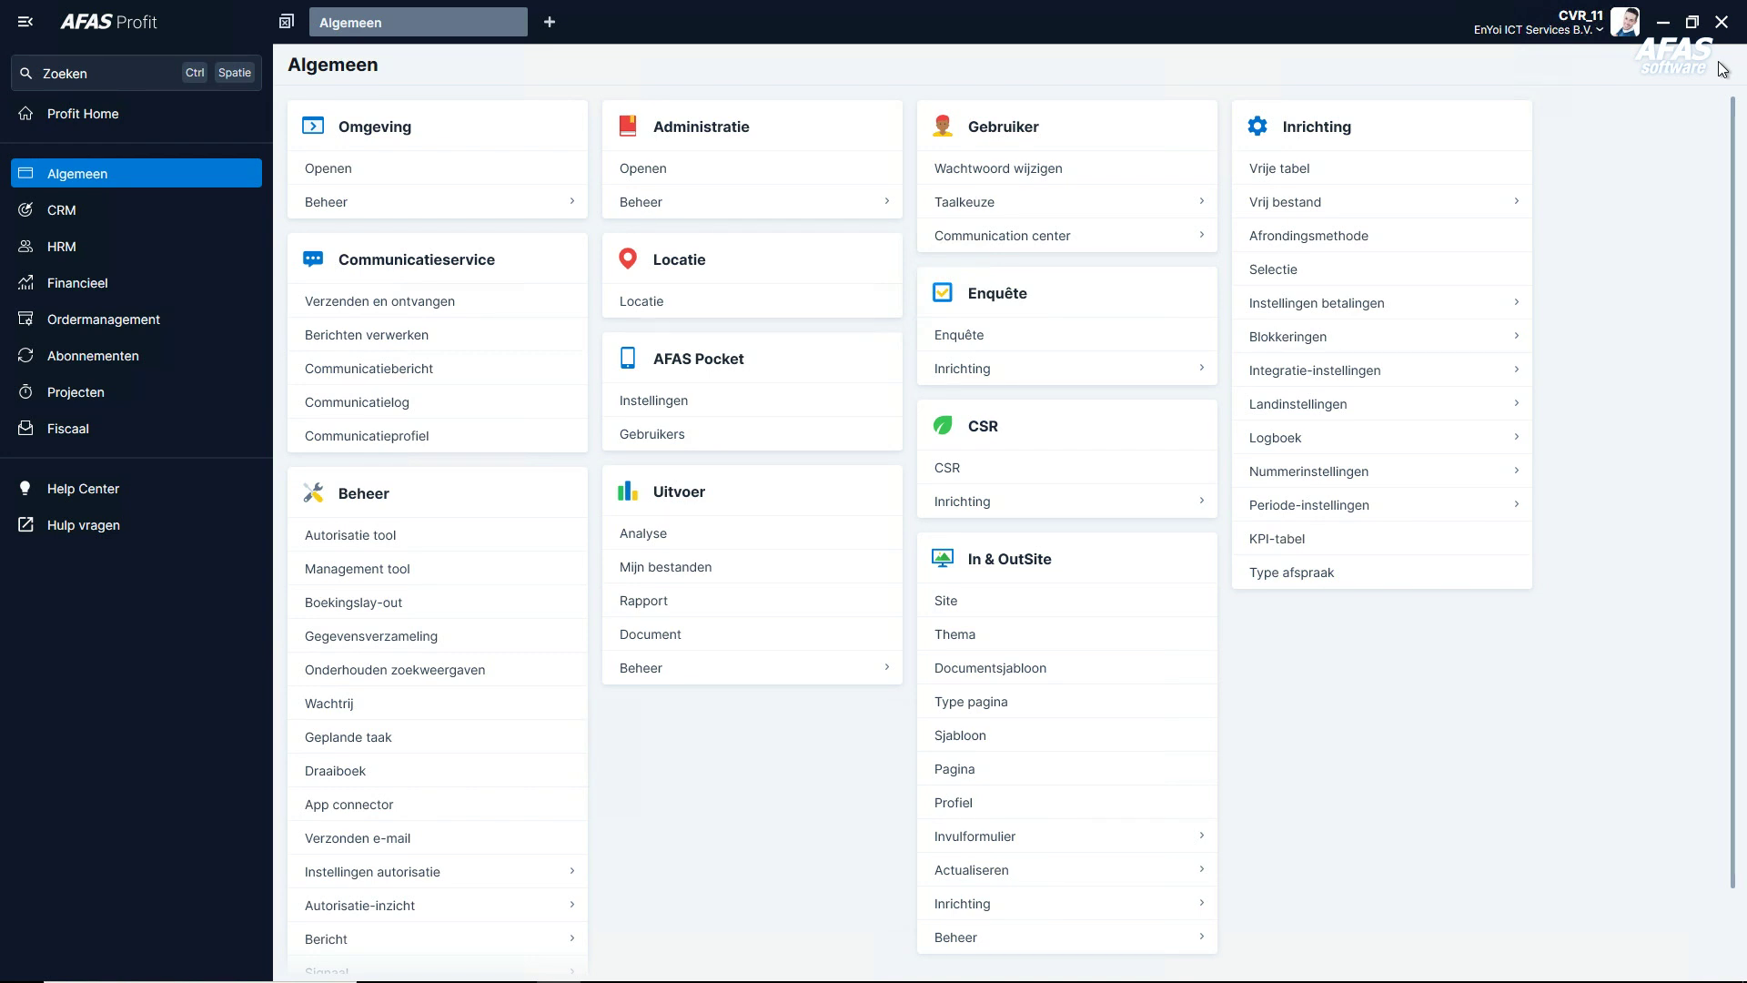
Start a new subscription for AFAS Software B.V. by entering its organisation number as Organisatie/persoon.
{"action": "left_click", "coordinate": [82, 355]}
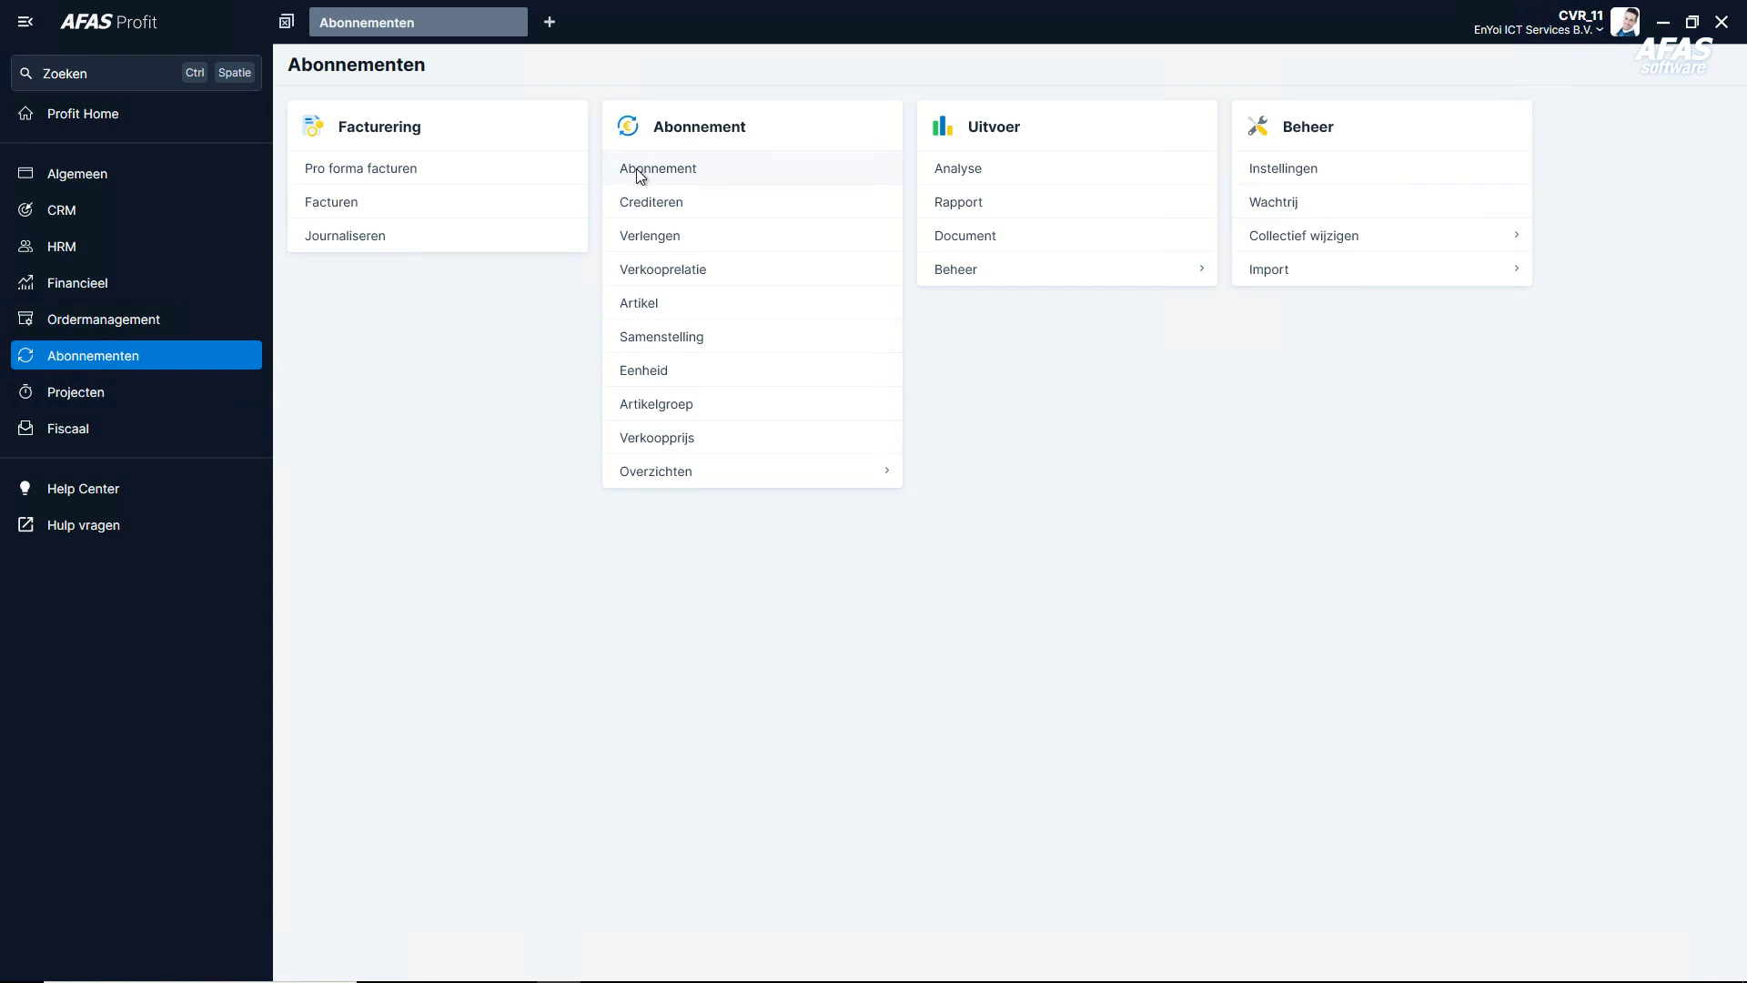
{"action": "left_click", "coordinate": [640, 173]}
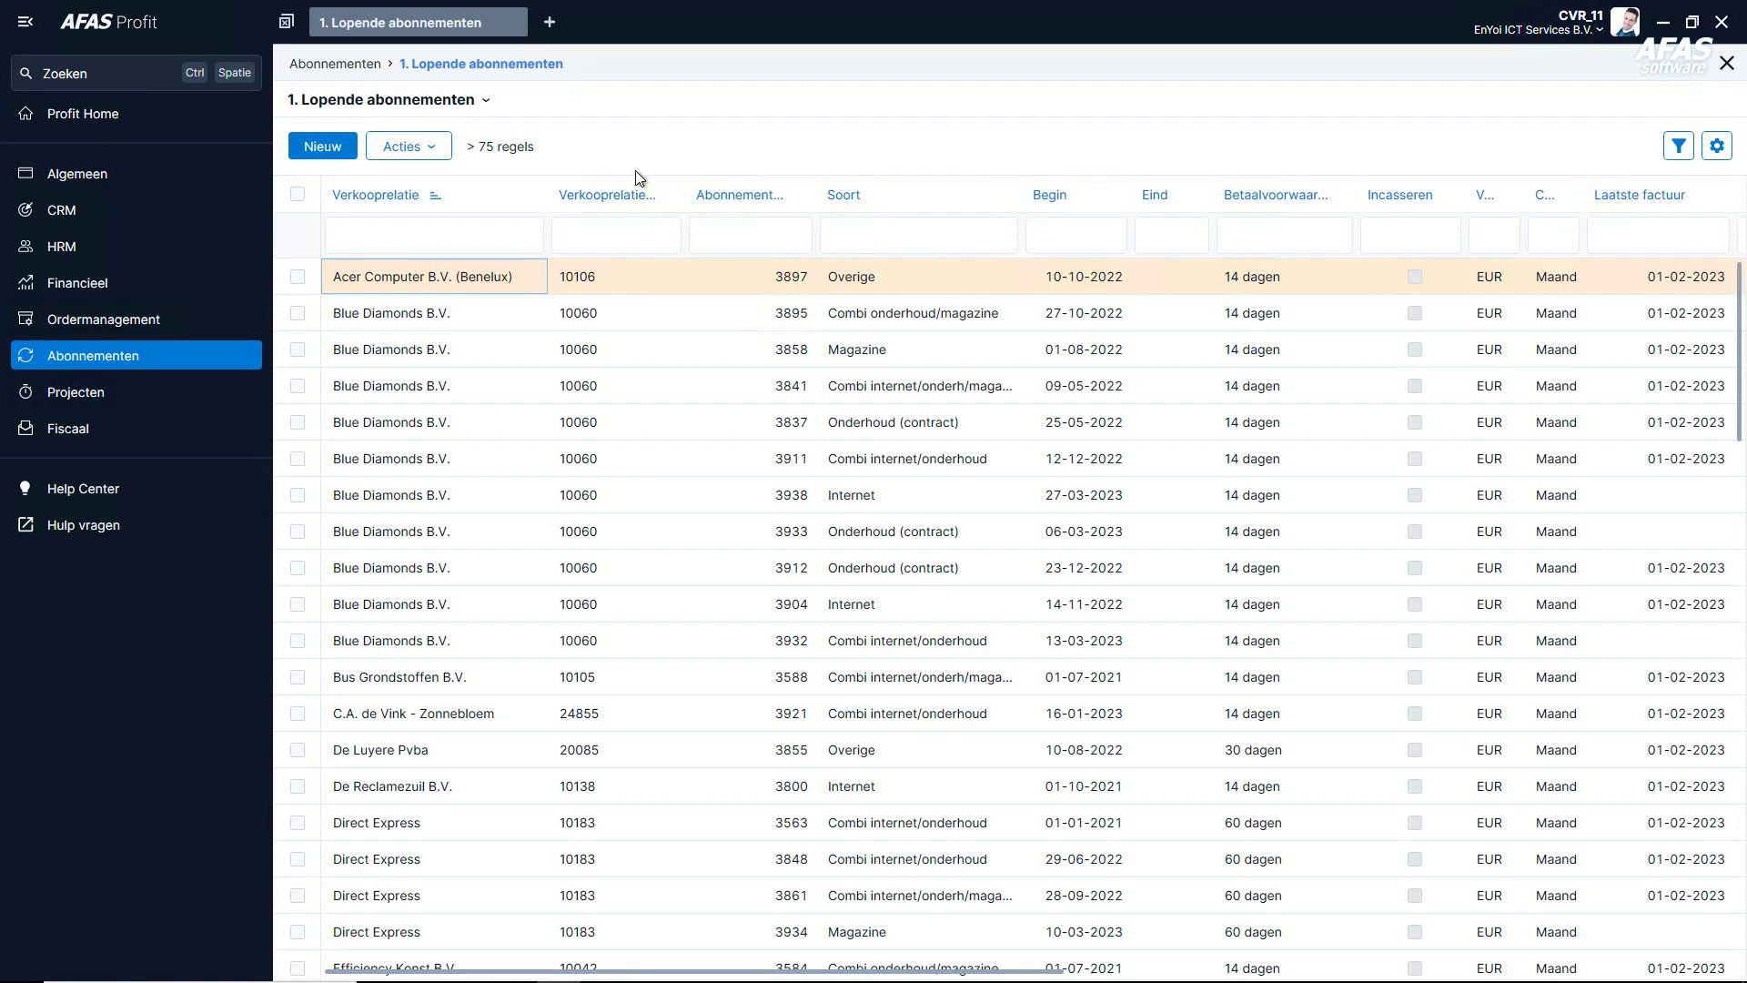
{"action": "left_click", "coordinate": [326, 151]}
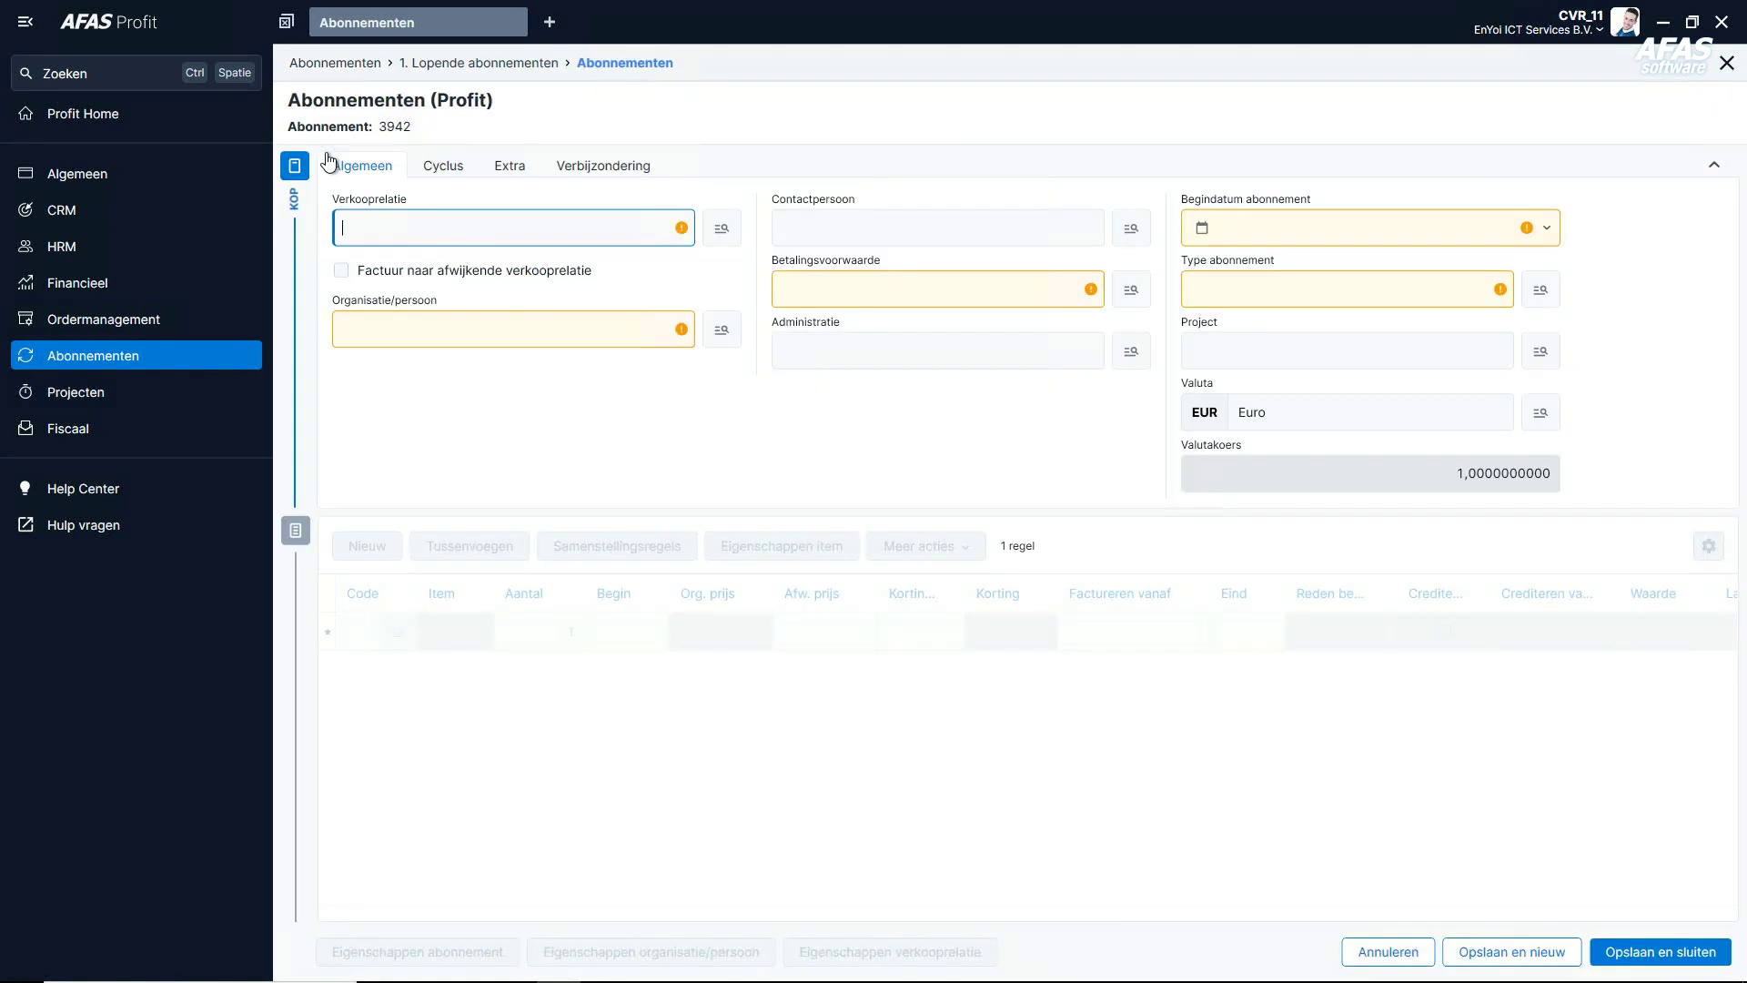
{"action": "left_click", "coordinate": [377, 327]}
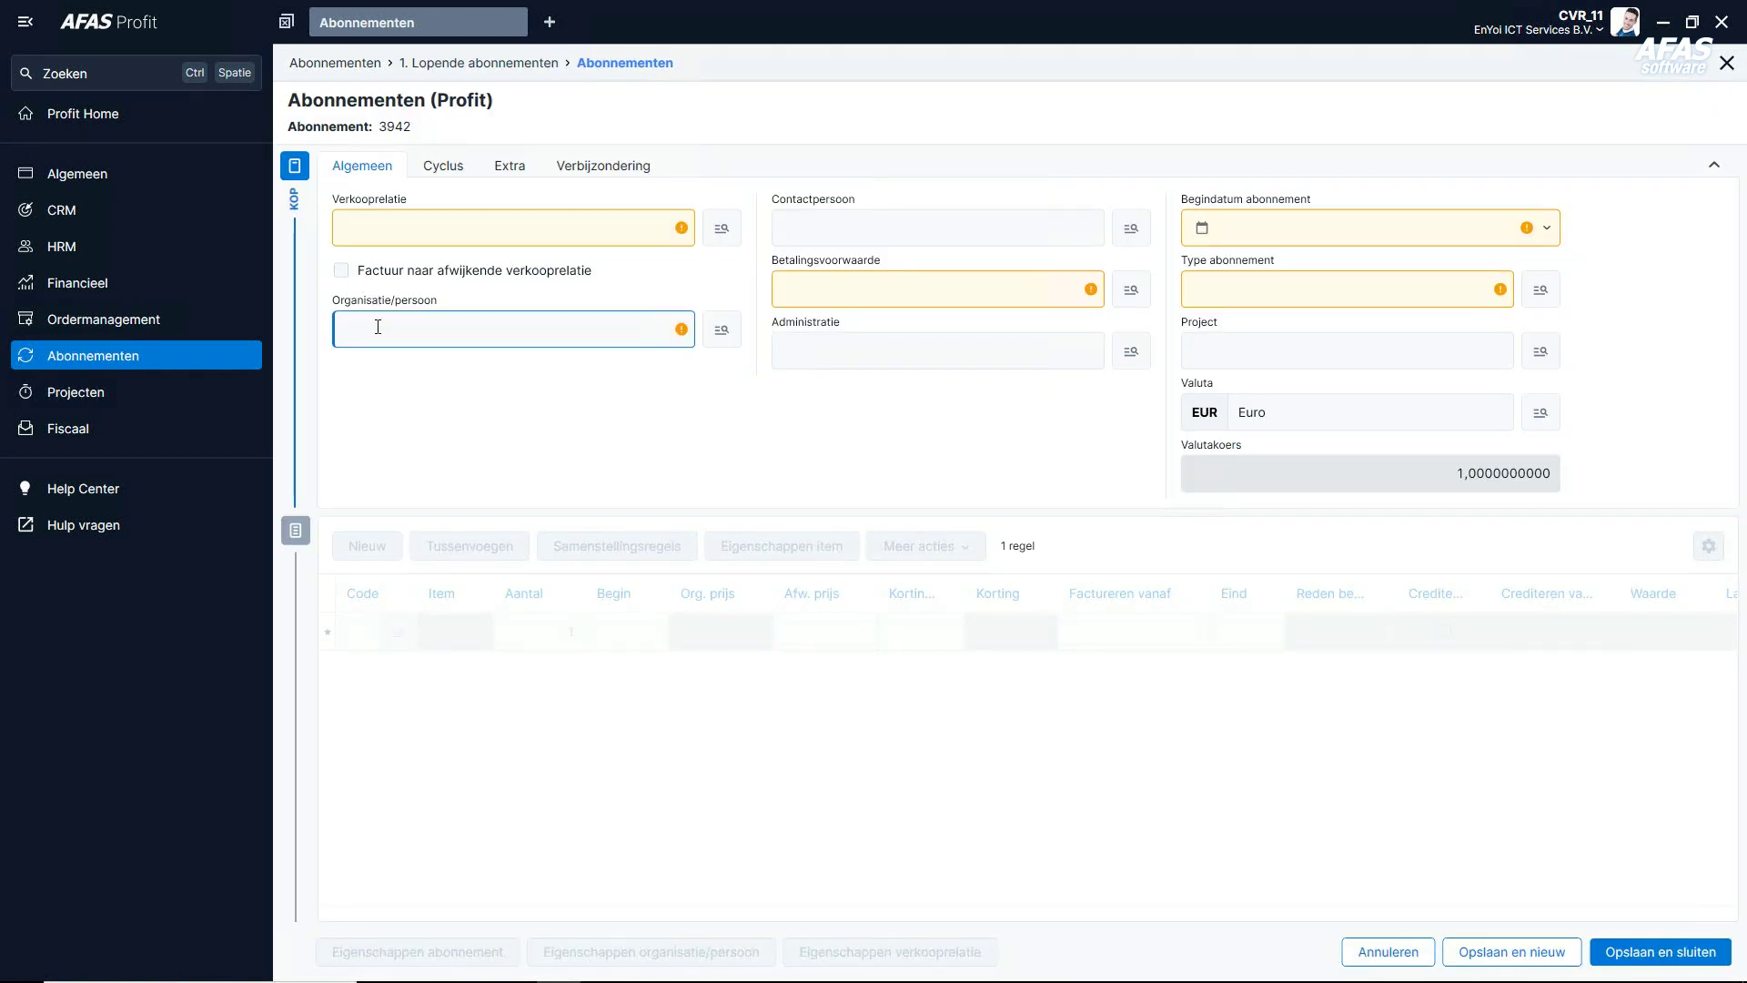
{"action": "type", "text": "1000000"}
{"action": "key", "text": "Tab"}
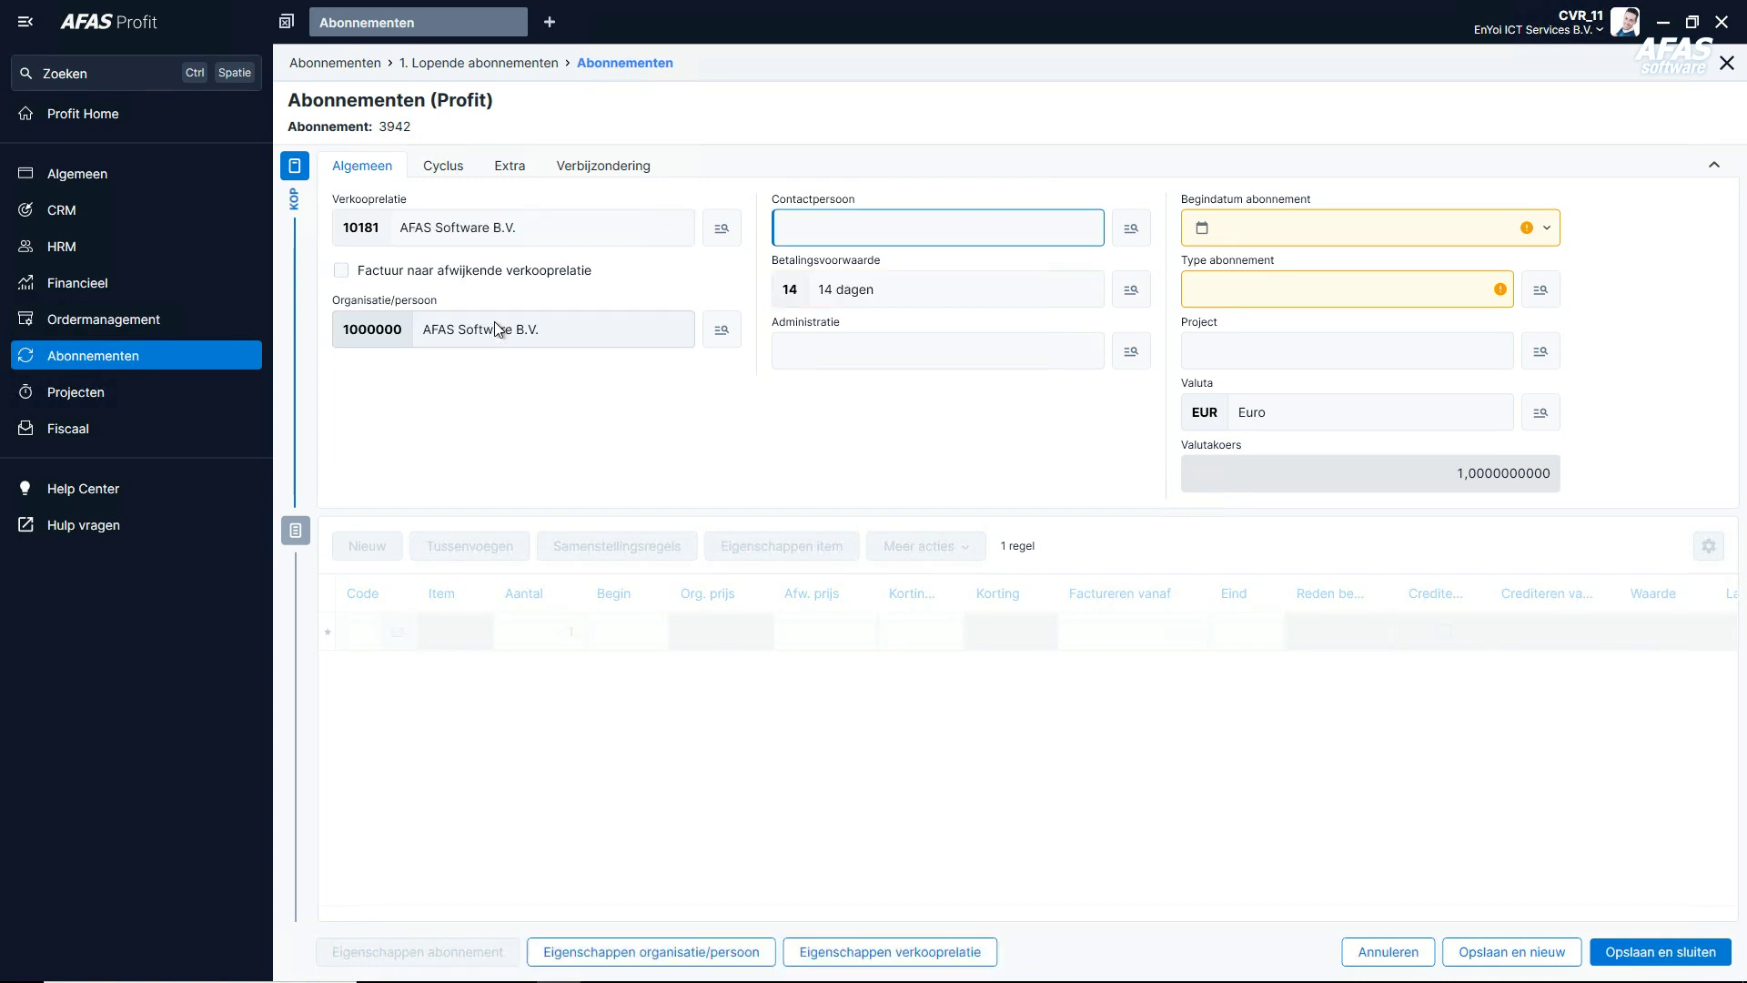
Set the new subscription's start date to 05-06-2023 and its type to 04 (Magazine).
{"action": "left_click", "coordinate": [1202, 229]}
{"action": "left_click", "coordinate": [1267, 354]}
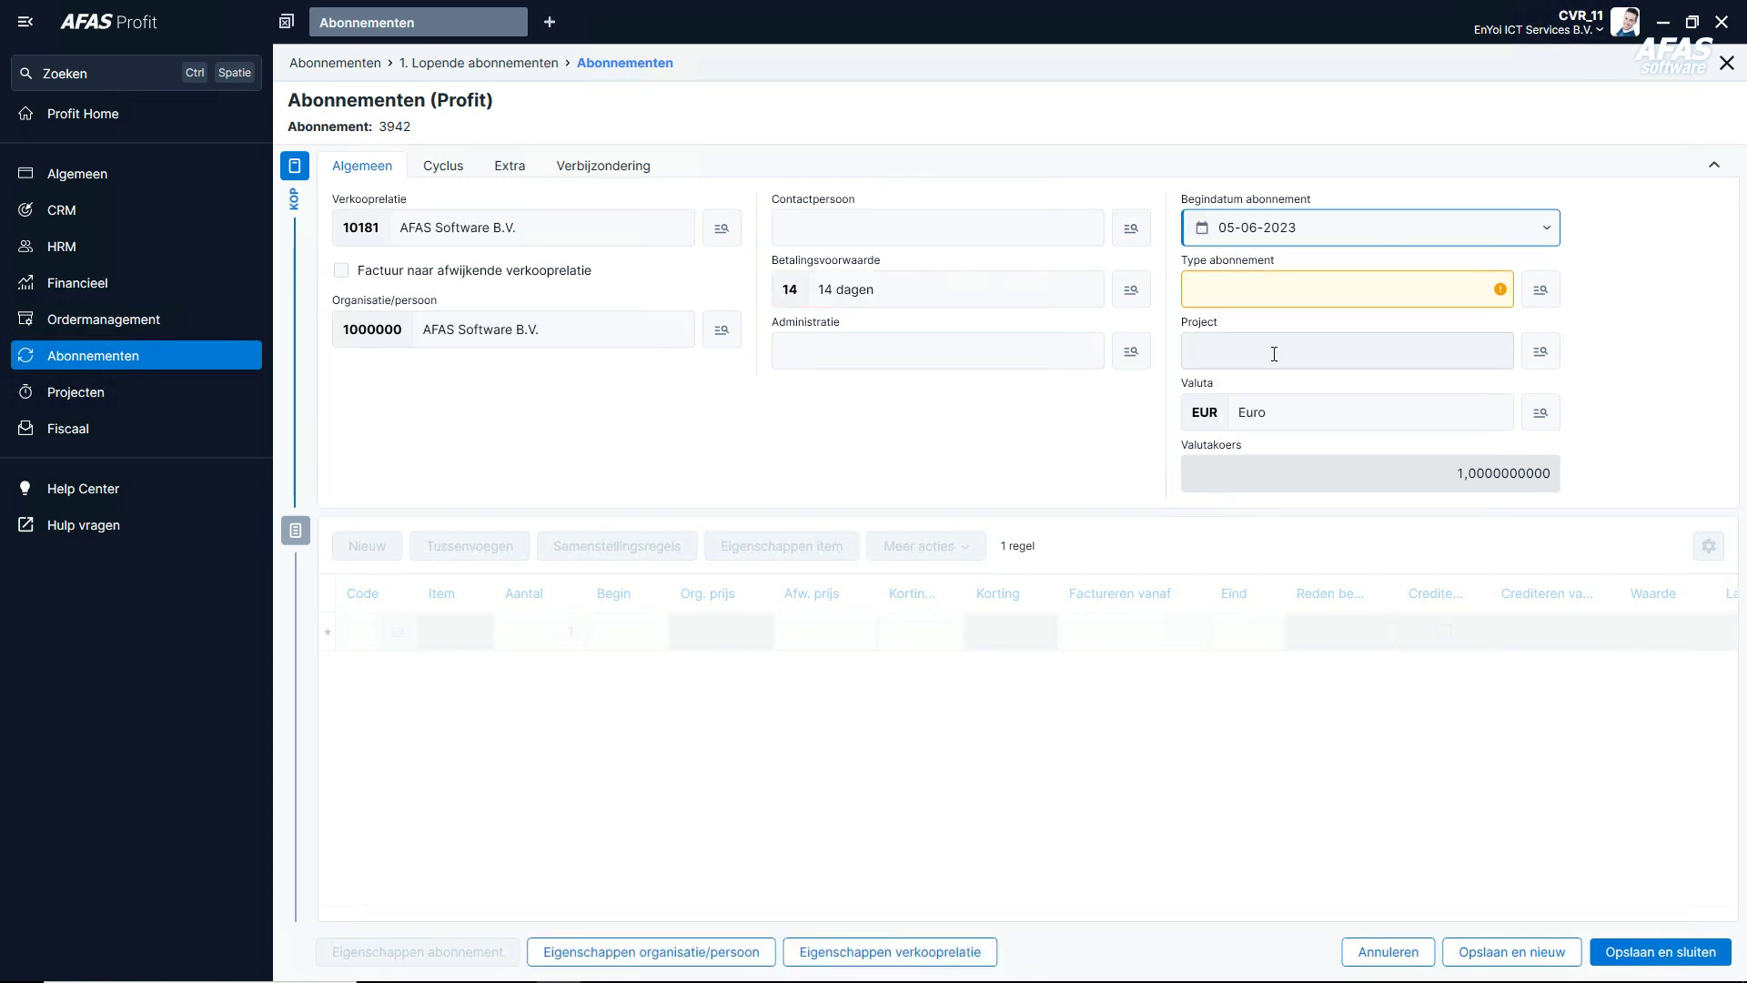
{"action": "left_click", "coordinate": [1275, 298]}
{"action": "type", "text": "04"}
{"action": "key", "text": "Tab"}
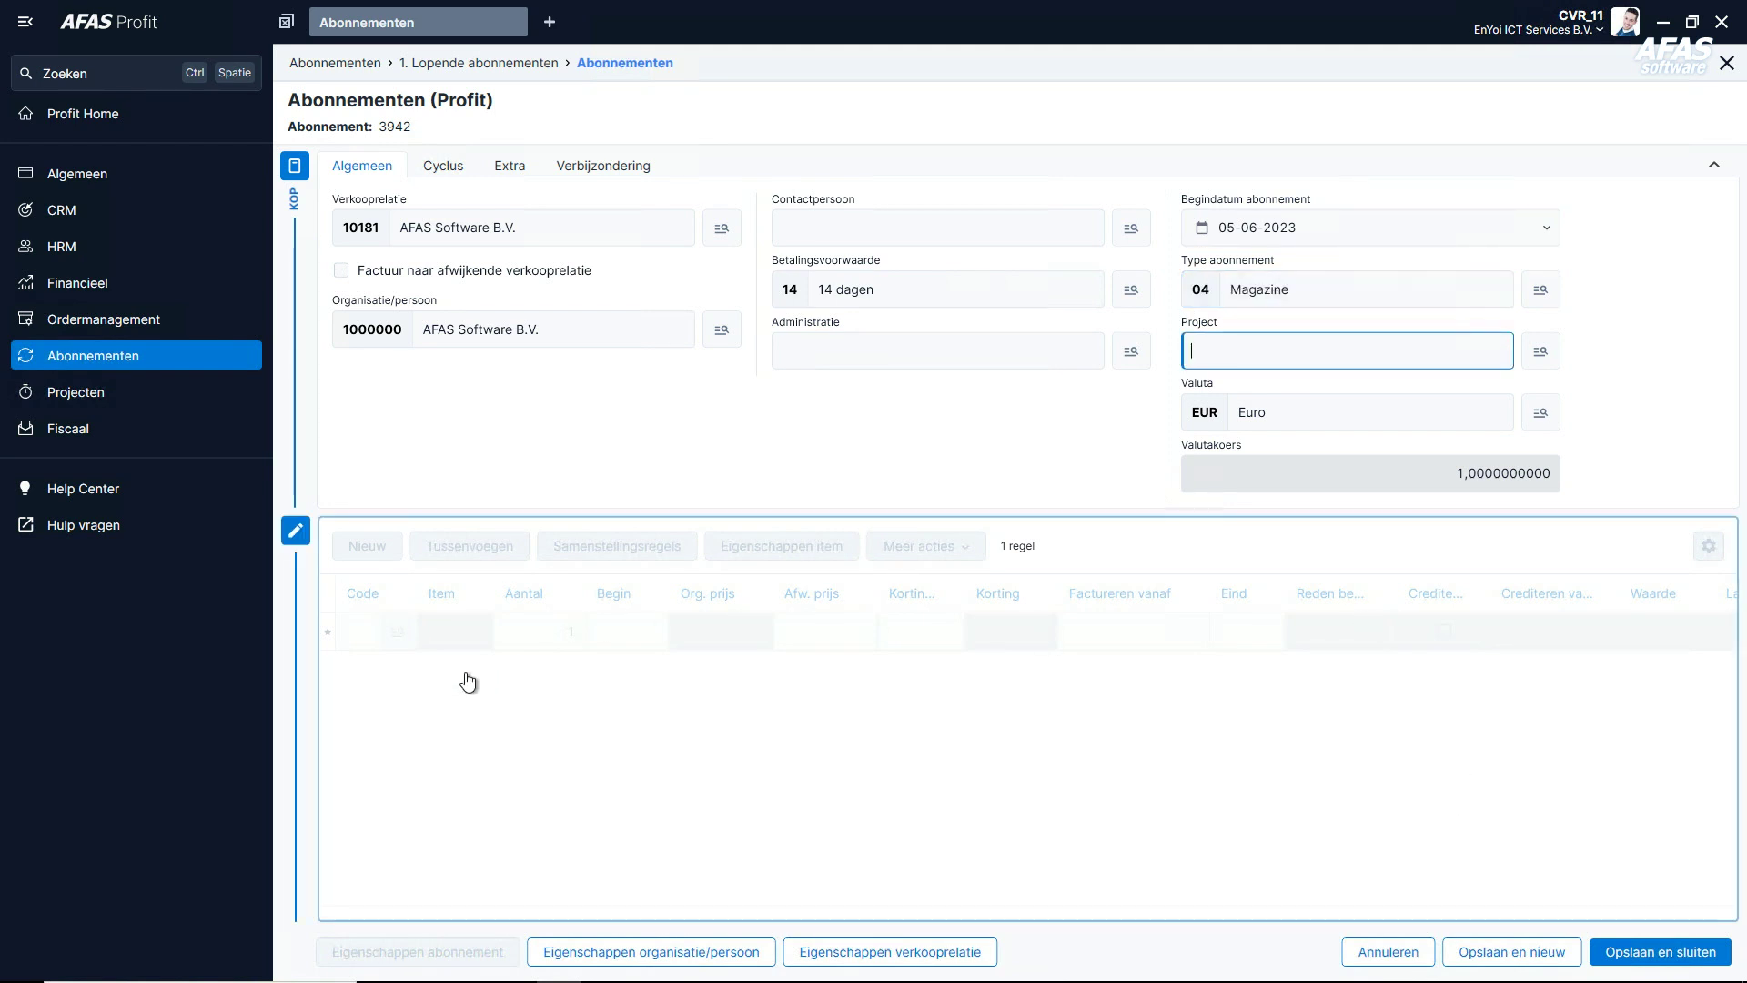
Add a subscription line with item code 7001 and save the subscription.
{"action": "left_click", "coordinate": [388, 637]}
{"action": "type", "text": "7001"}
{"action": "key", "text": "Tab"}
{"action": "left_click", "coordinate": [1624, 952]}
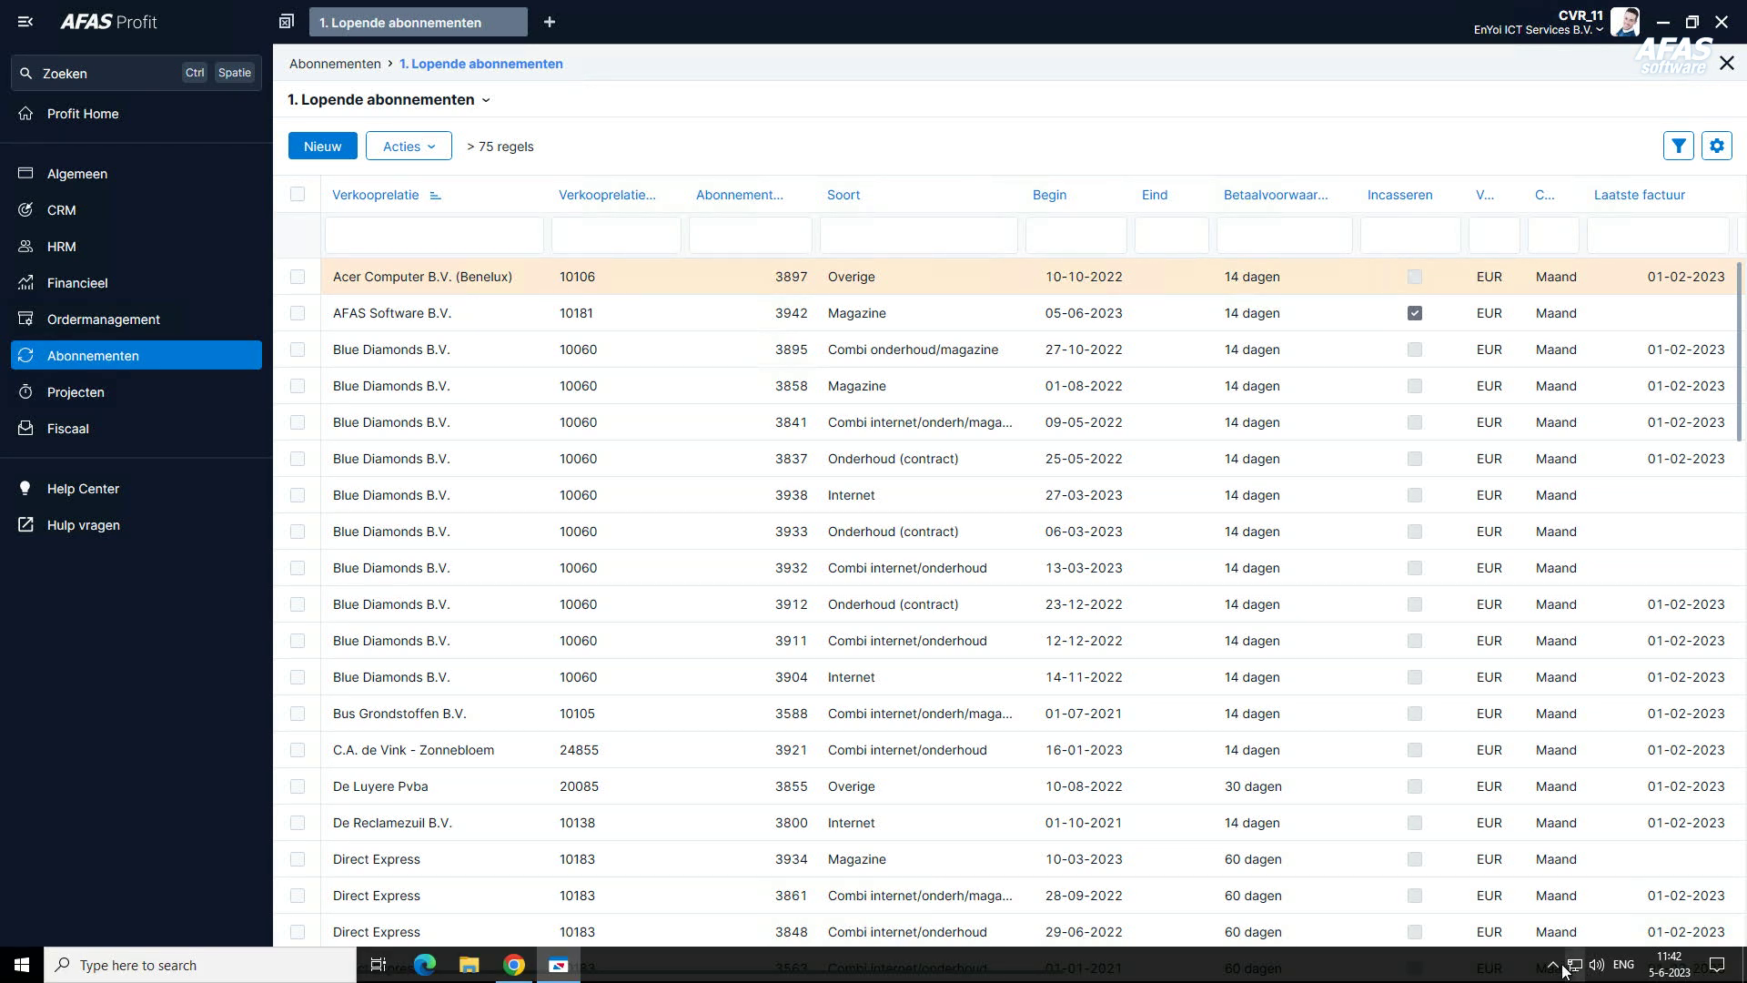
Open the Internet subscription of De Reclamezuil B.V. and set its end date to 05-06-2023.
{"action": "double_click", "coordinate": [393, 819]}
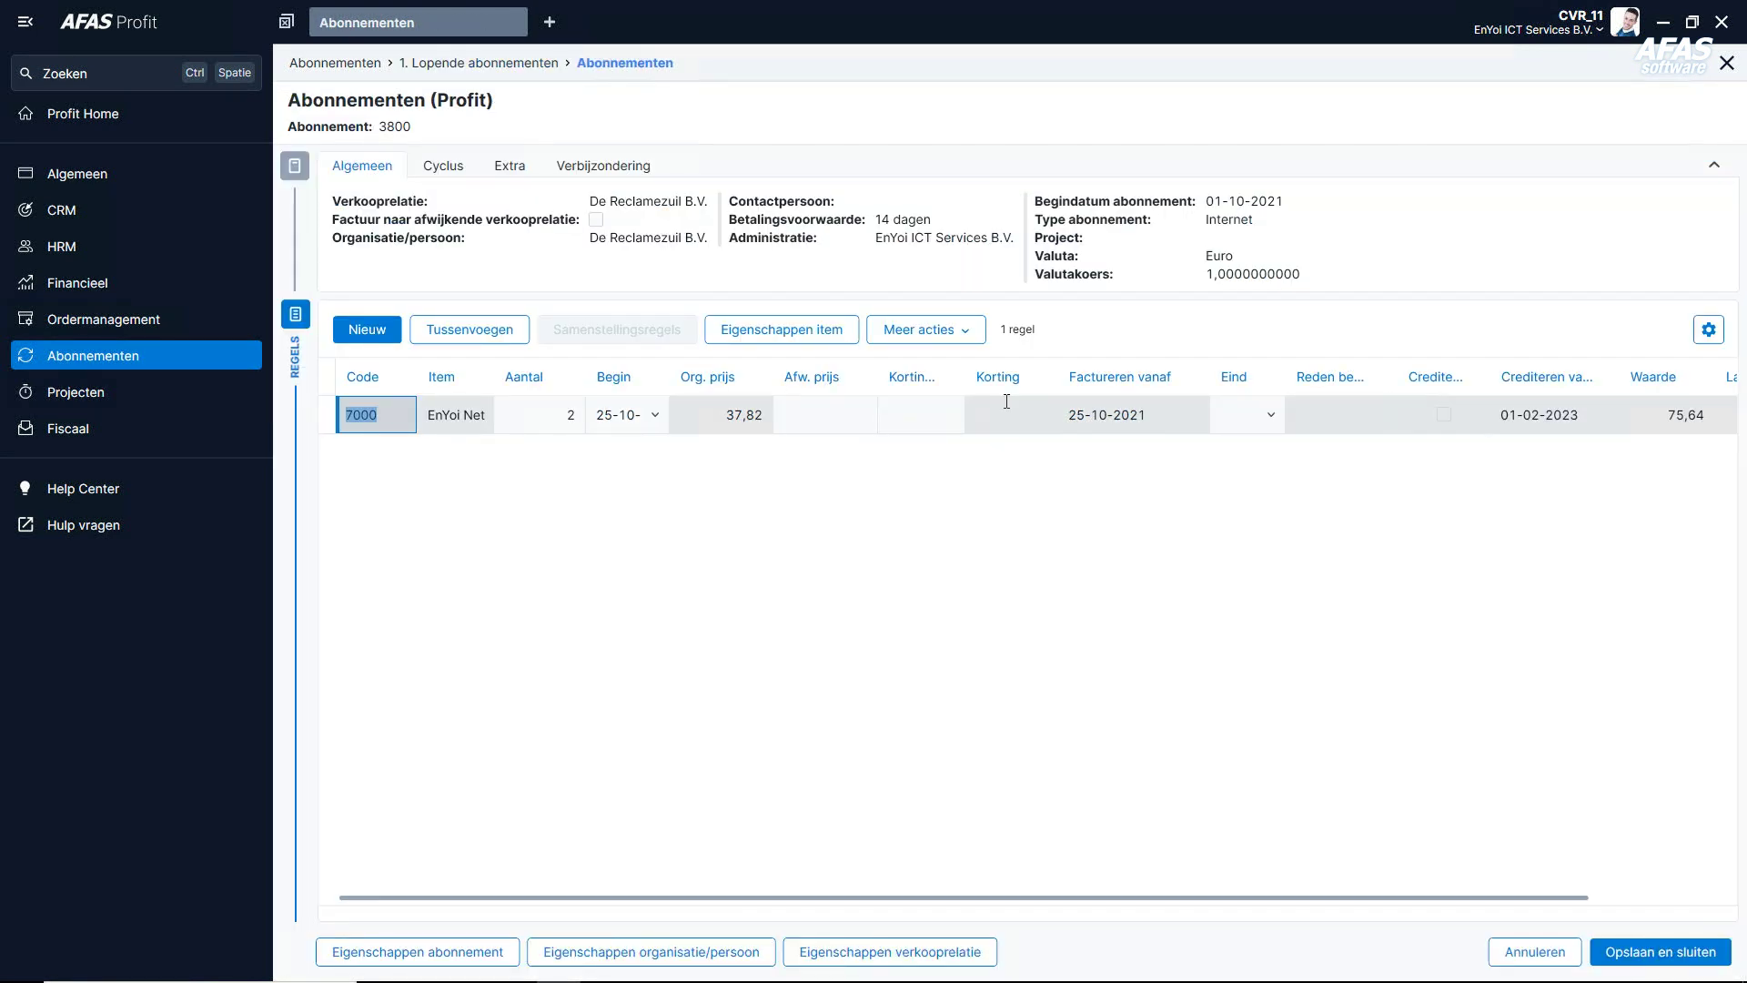
{"action": "left_click", "coordinate": [511, 167]}
{"action": "left_click", "coordinate": [1048, 216]}
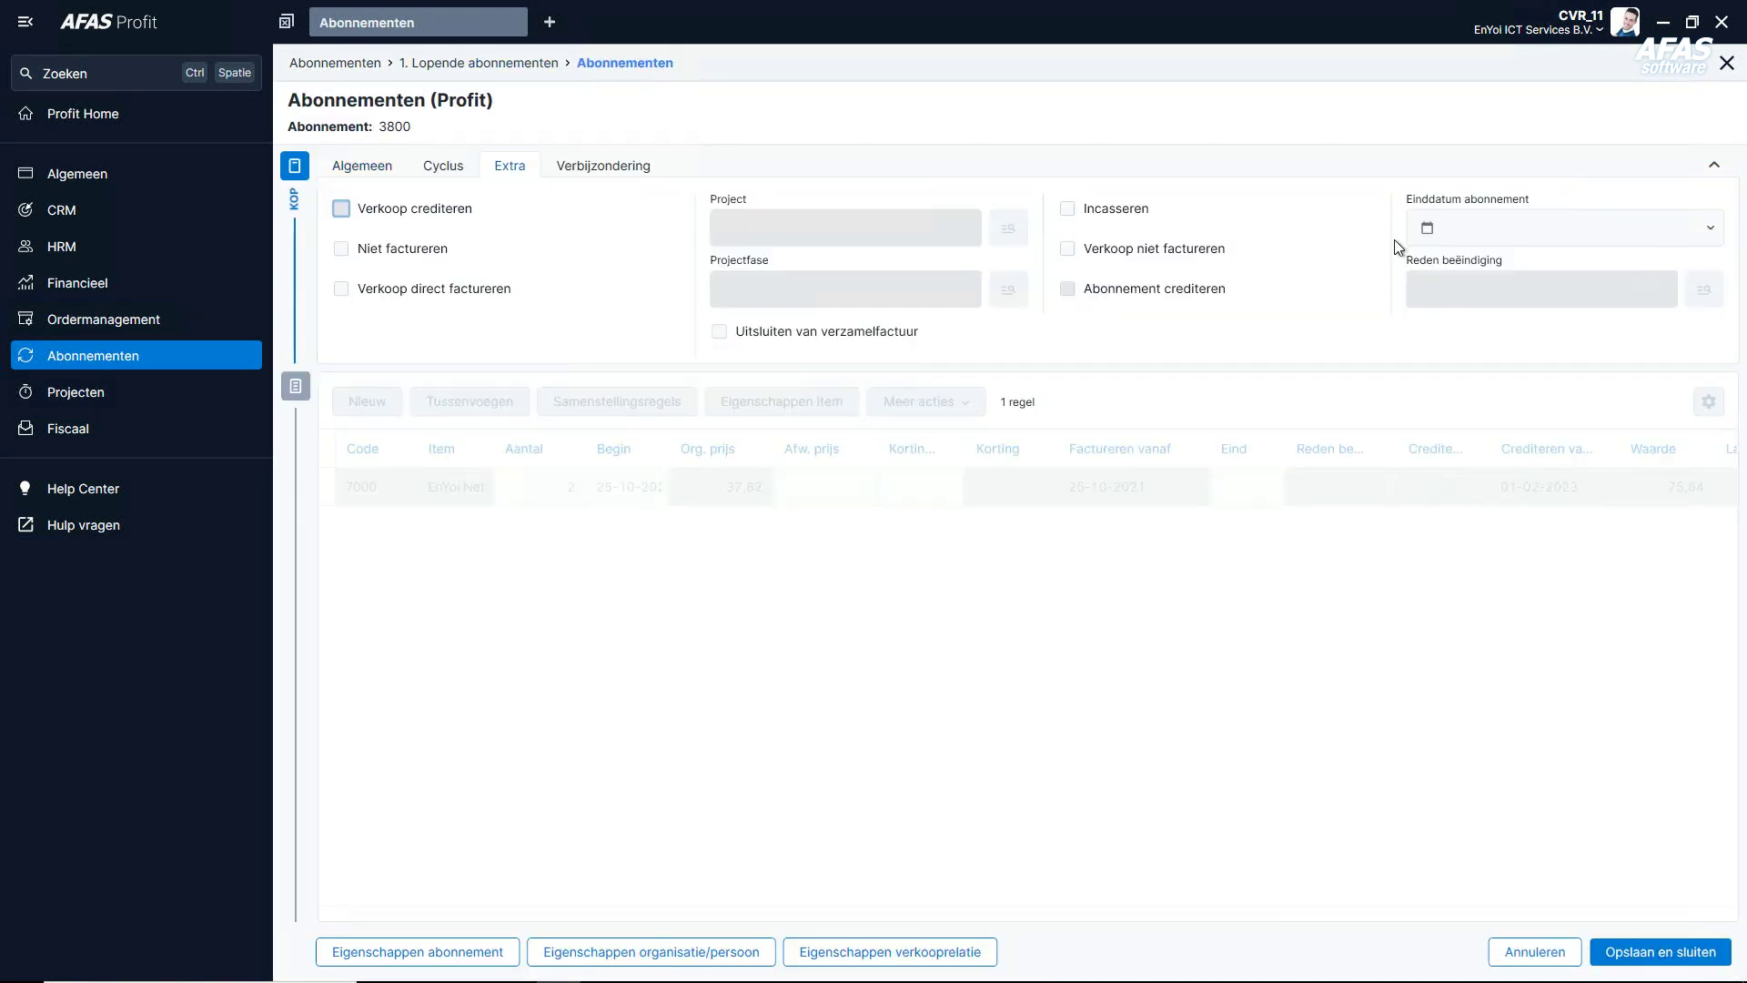
{"action": "left_click", "coordinate": [1426, 227]}
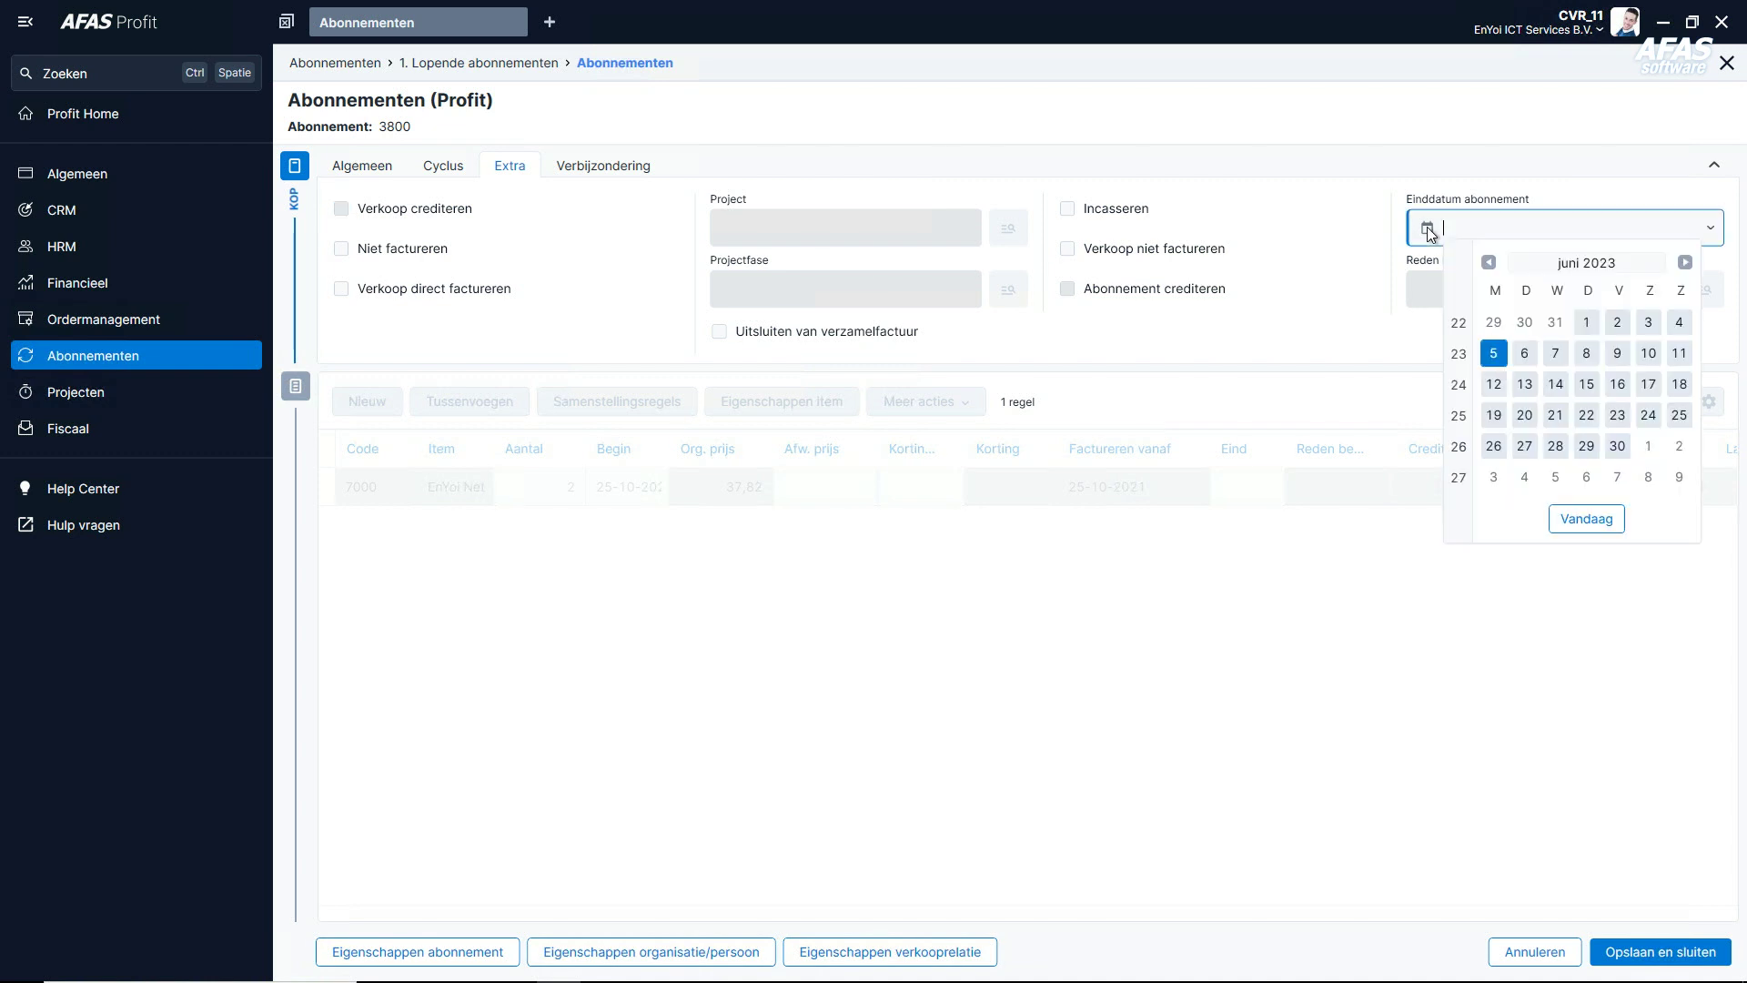
{"action": "left_click", "coordinate": [1496, 353]}
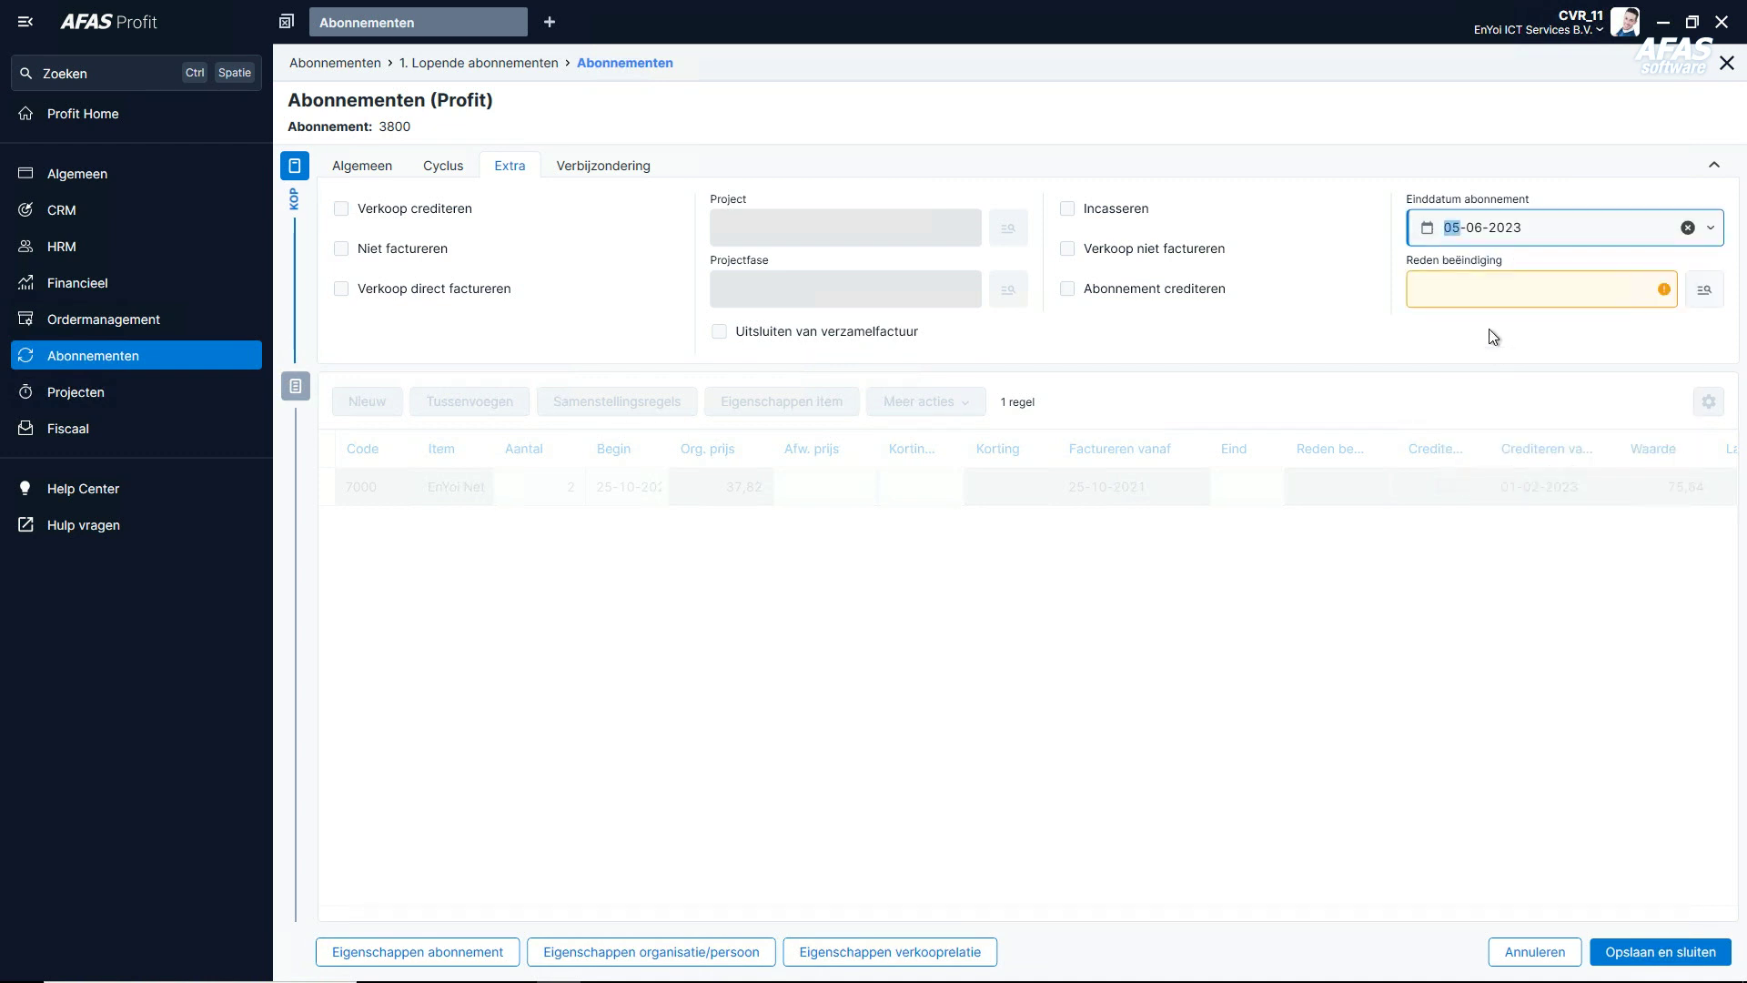
Set the termination reason to 03 (Ander abonnement), save the subscription and close the overview of running subscriptions.
{"action": "left_click", "coordinate": [1421, 291]}
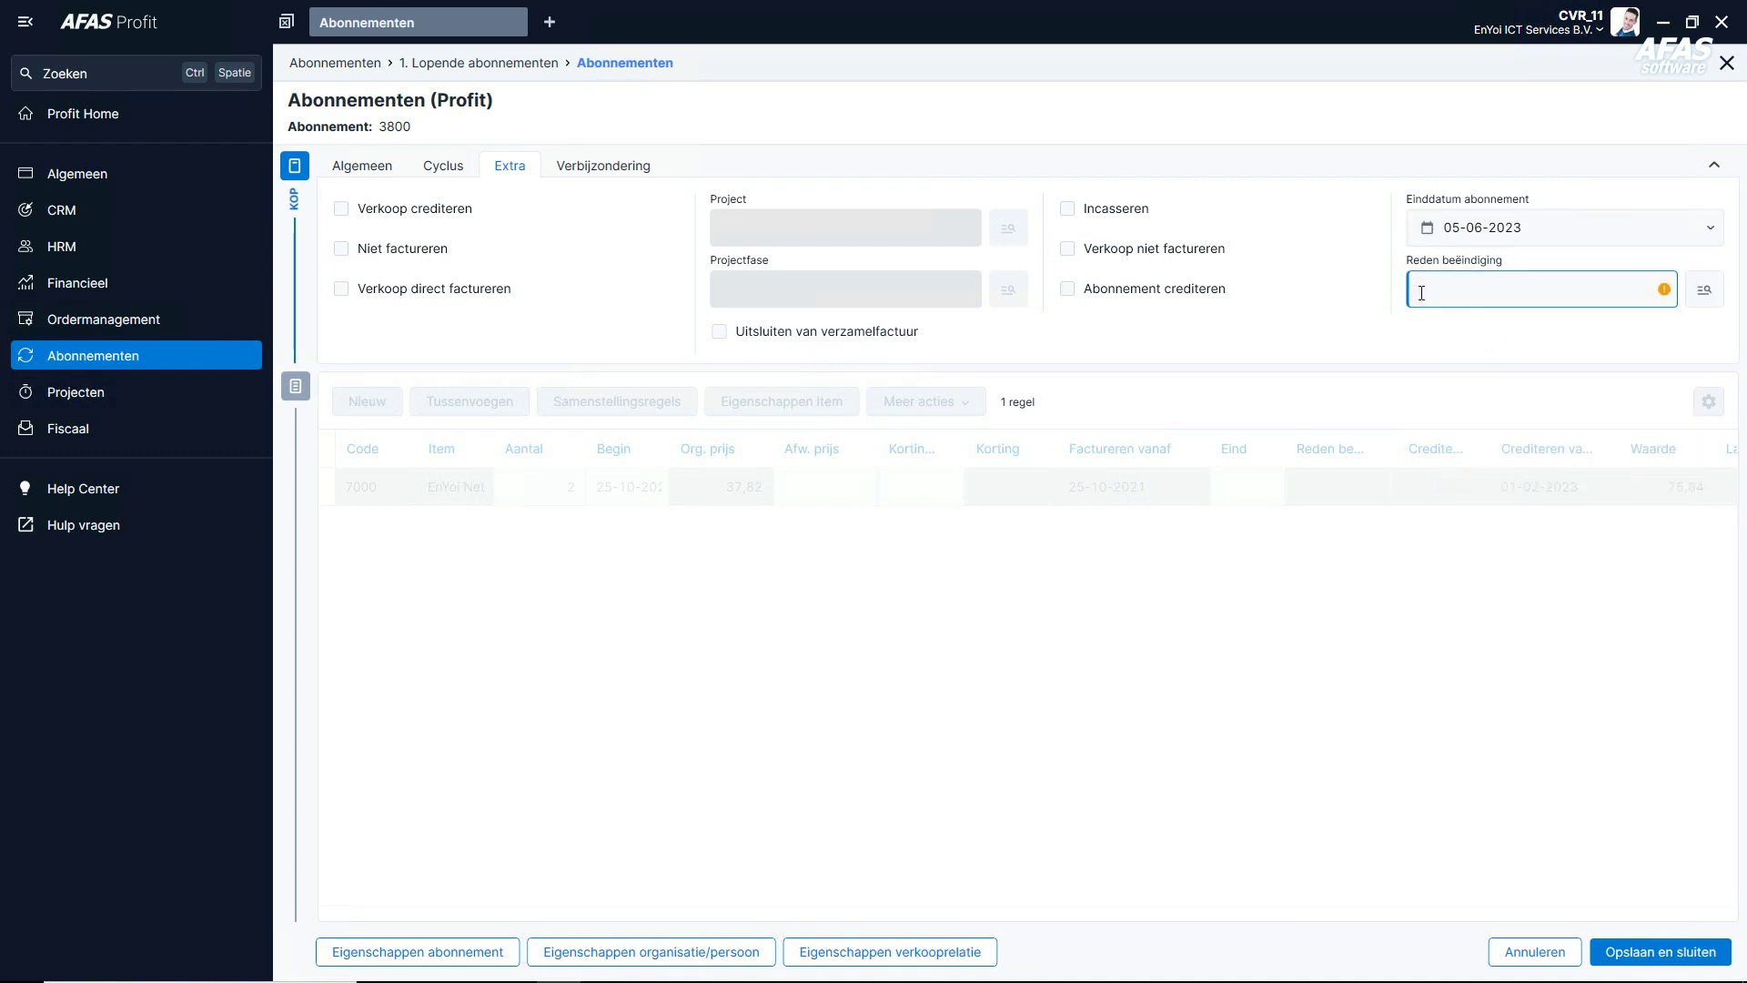
{"action": "type", "text": "03"}
{"action": "key", "text": "Tab"}
{"action": "left_click", "coordinate": [1662, 949]}
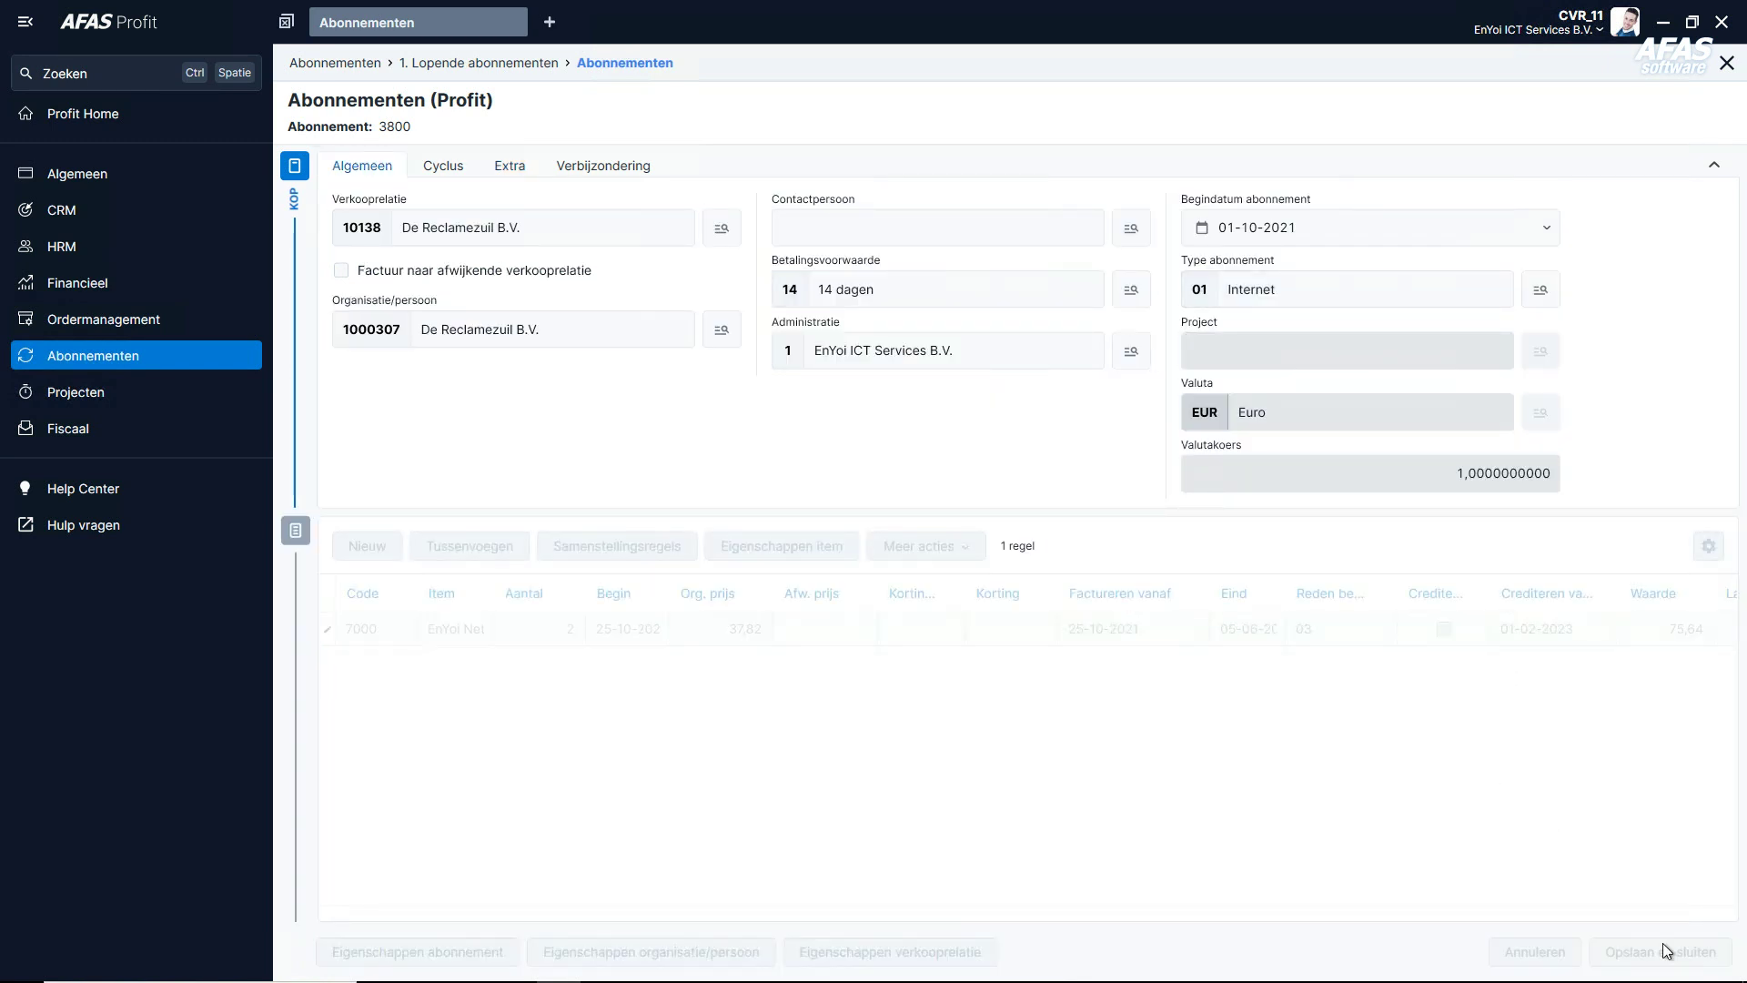
{"action": "left_click", "coordinate": [1725, 63]}
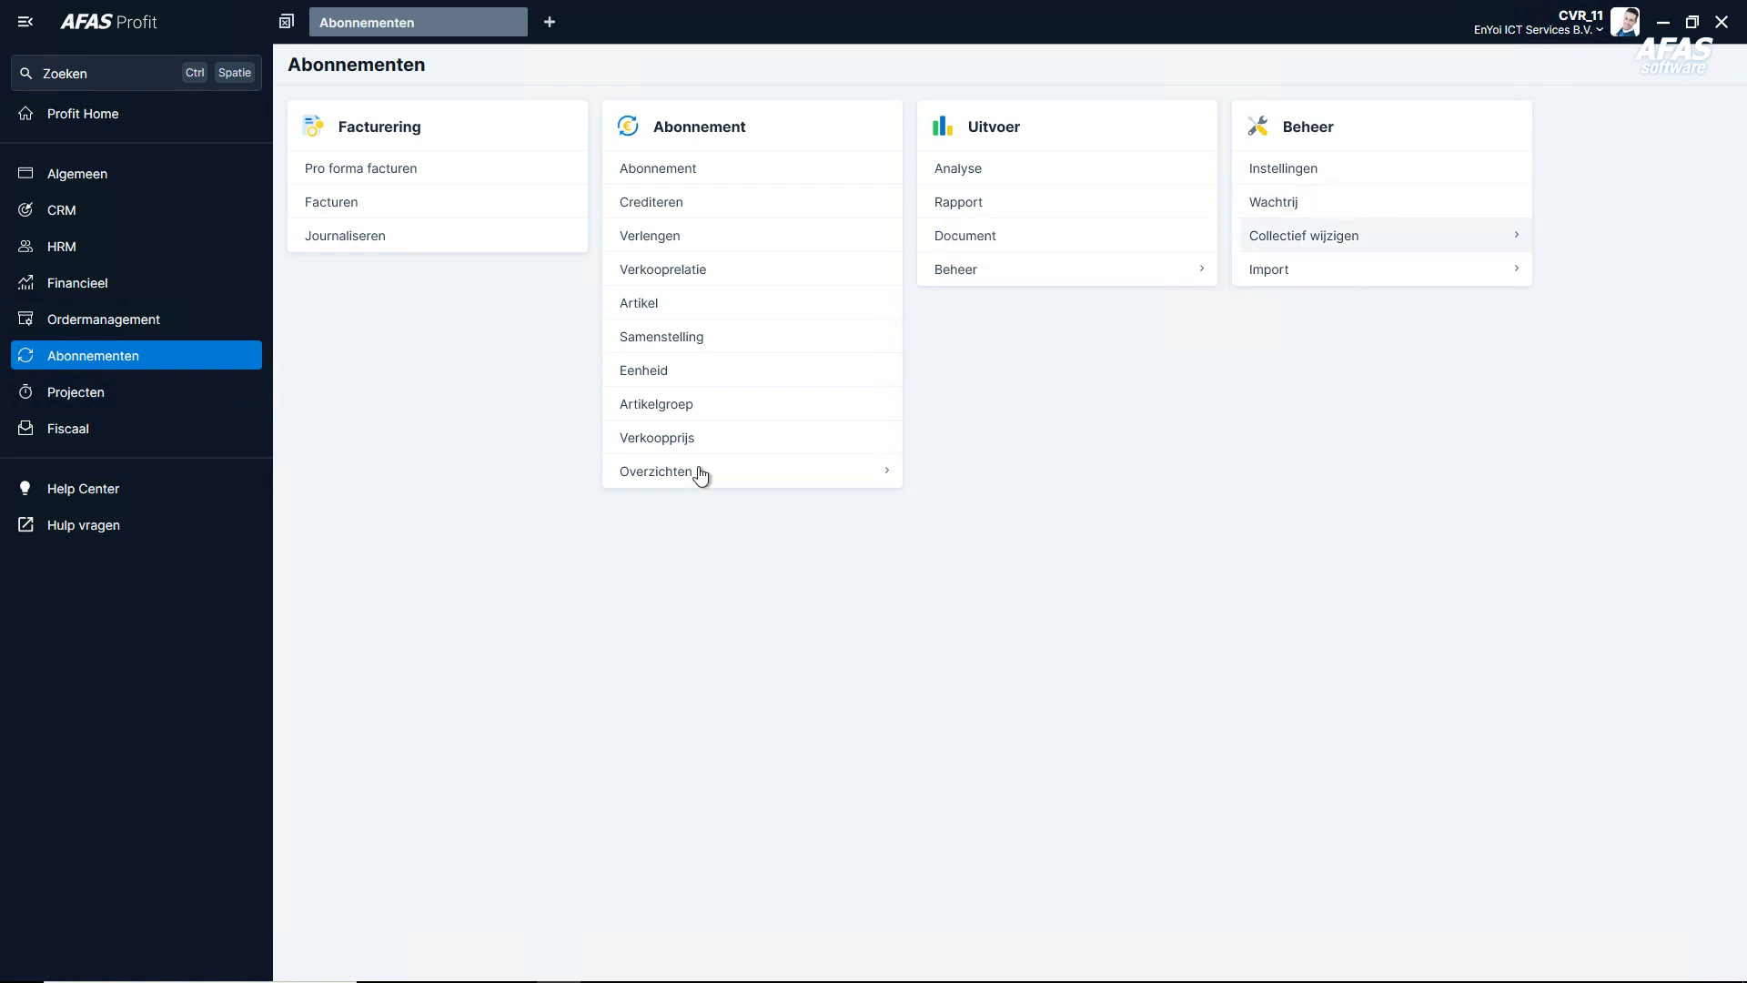
Review the logged subscription line changes in the mutation overview of the general Logboek.
{"action": "left_click", "coordinate": [112, 184]}
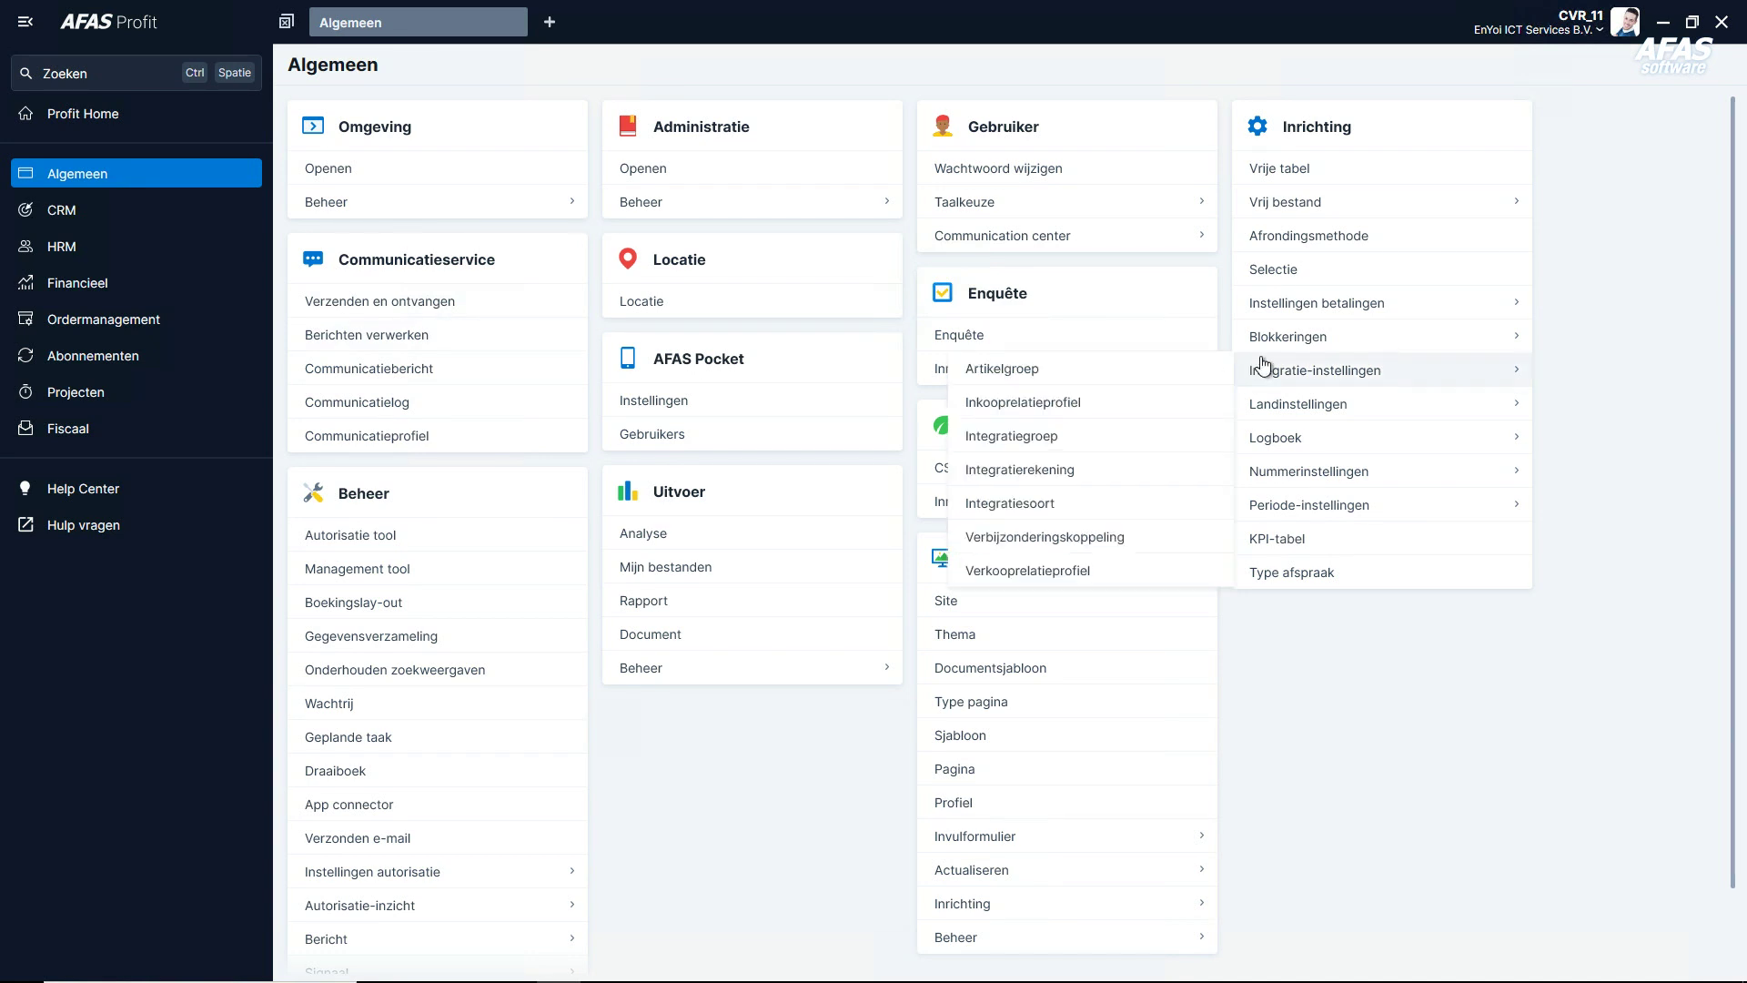
{"action": "mouse_move", "coordinate": [1267, 503]}
{"action": "mouse_move", "coordinate": [1268, 443]}
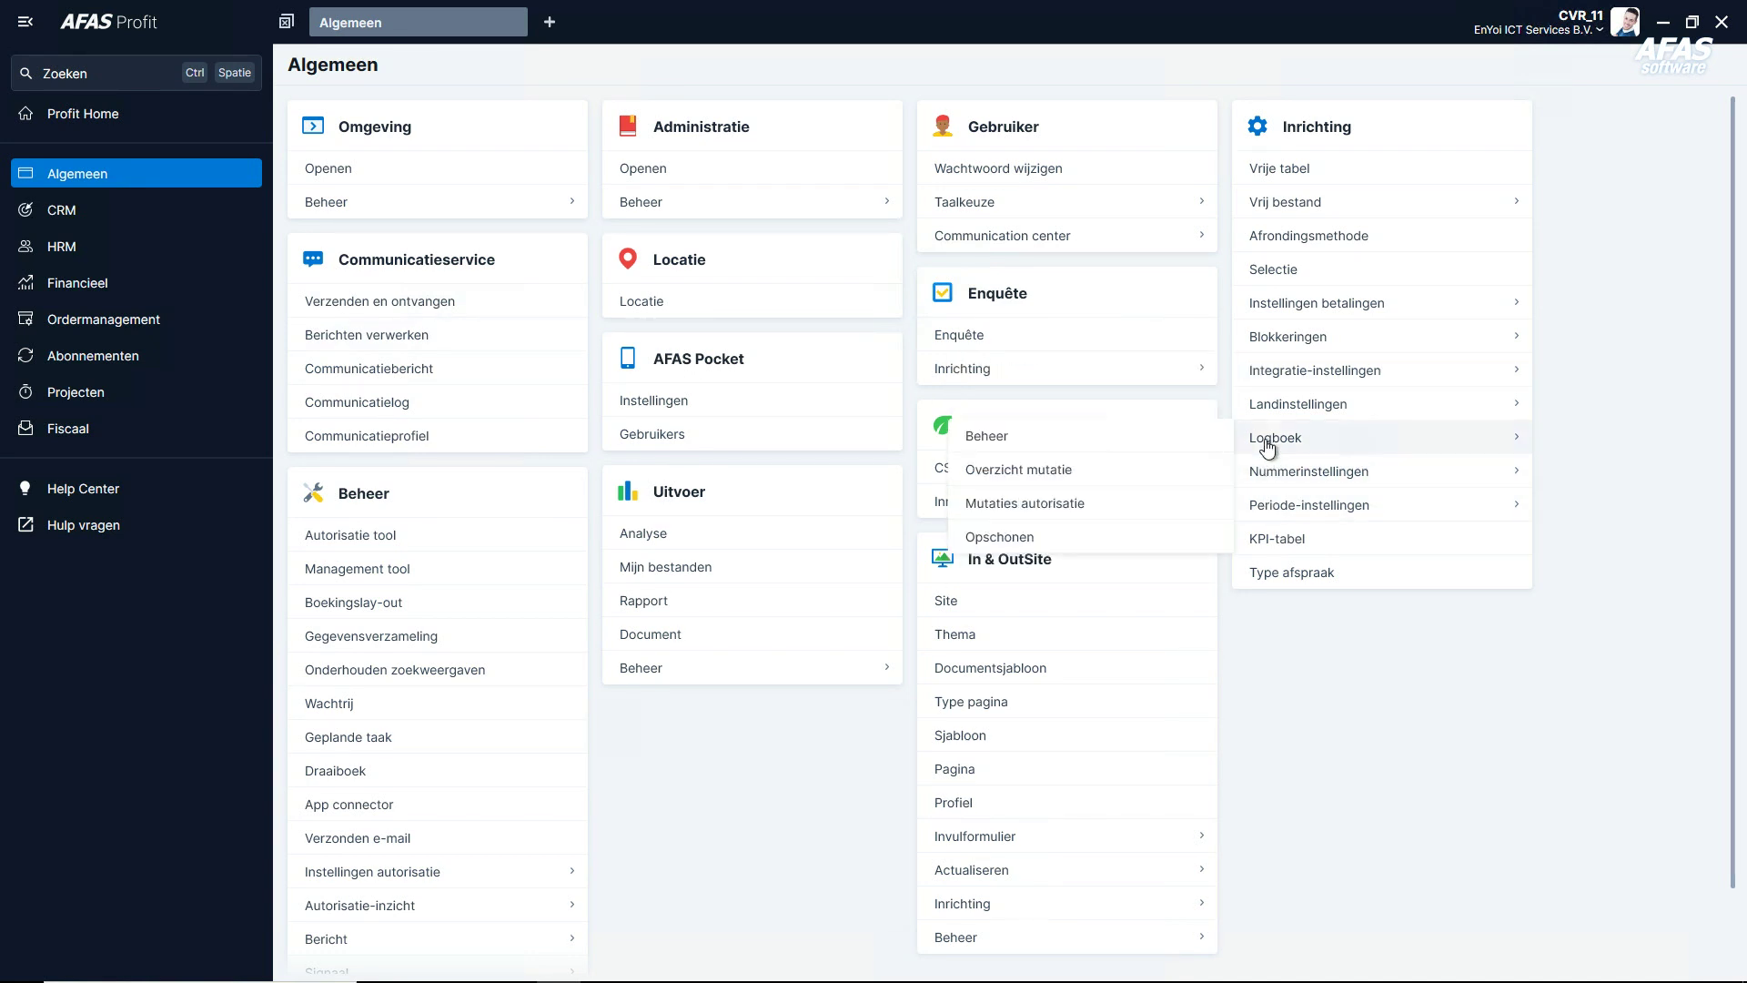
{"action": "left_click", "coordinate": [1019, 468]}
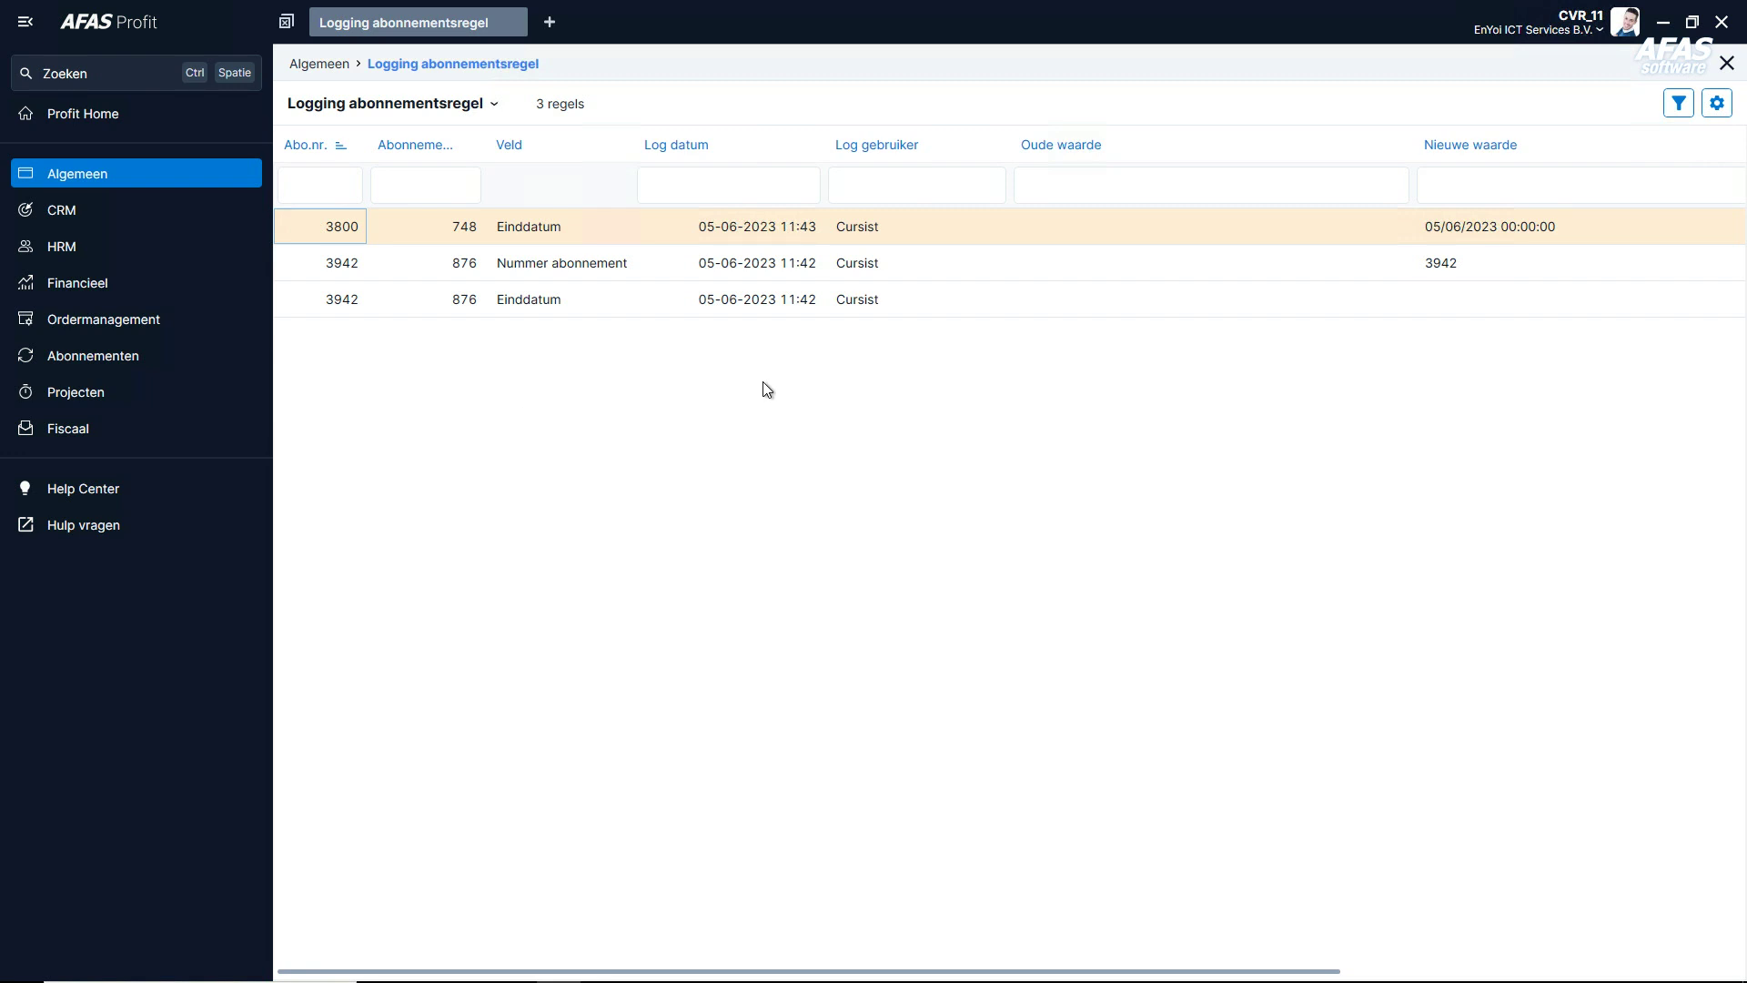
{"action": "left_click", "coordinate": [1727, 62]}
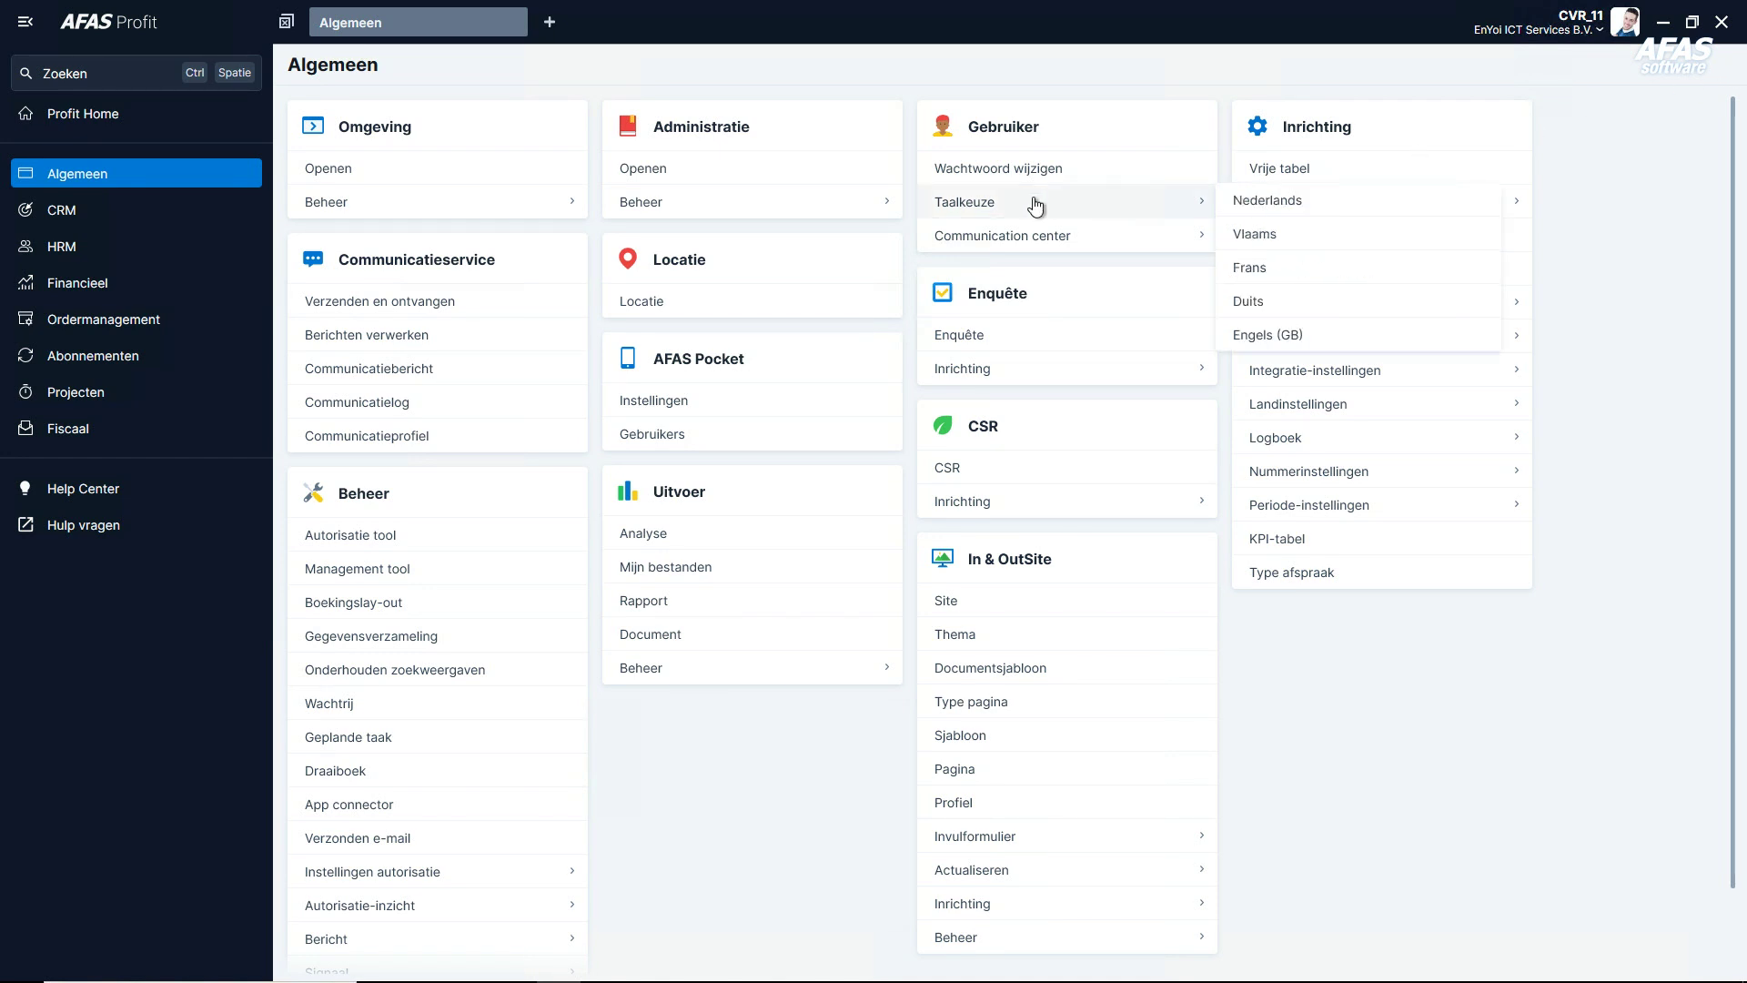
Show the subscriptions in the view Alle abonnementen met loggingvelden and sort them by Gewijzigd, most recent first.
{"action": "left_click", "coordinate": [117, 367]}
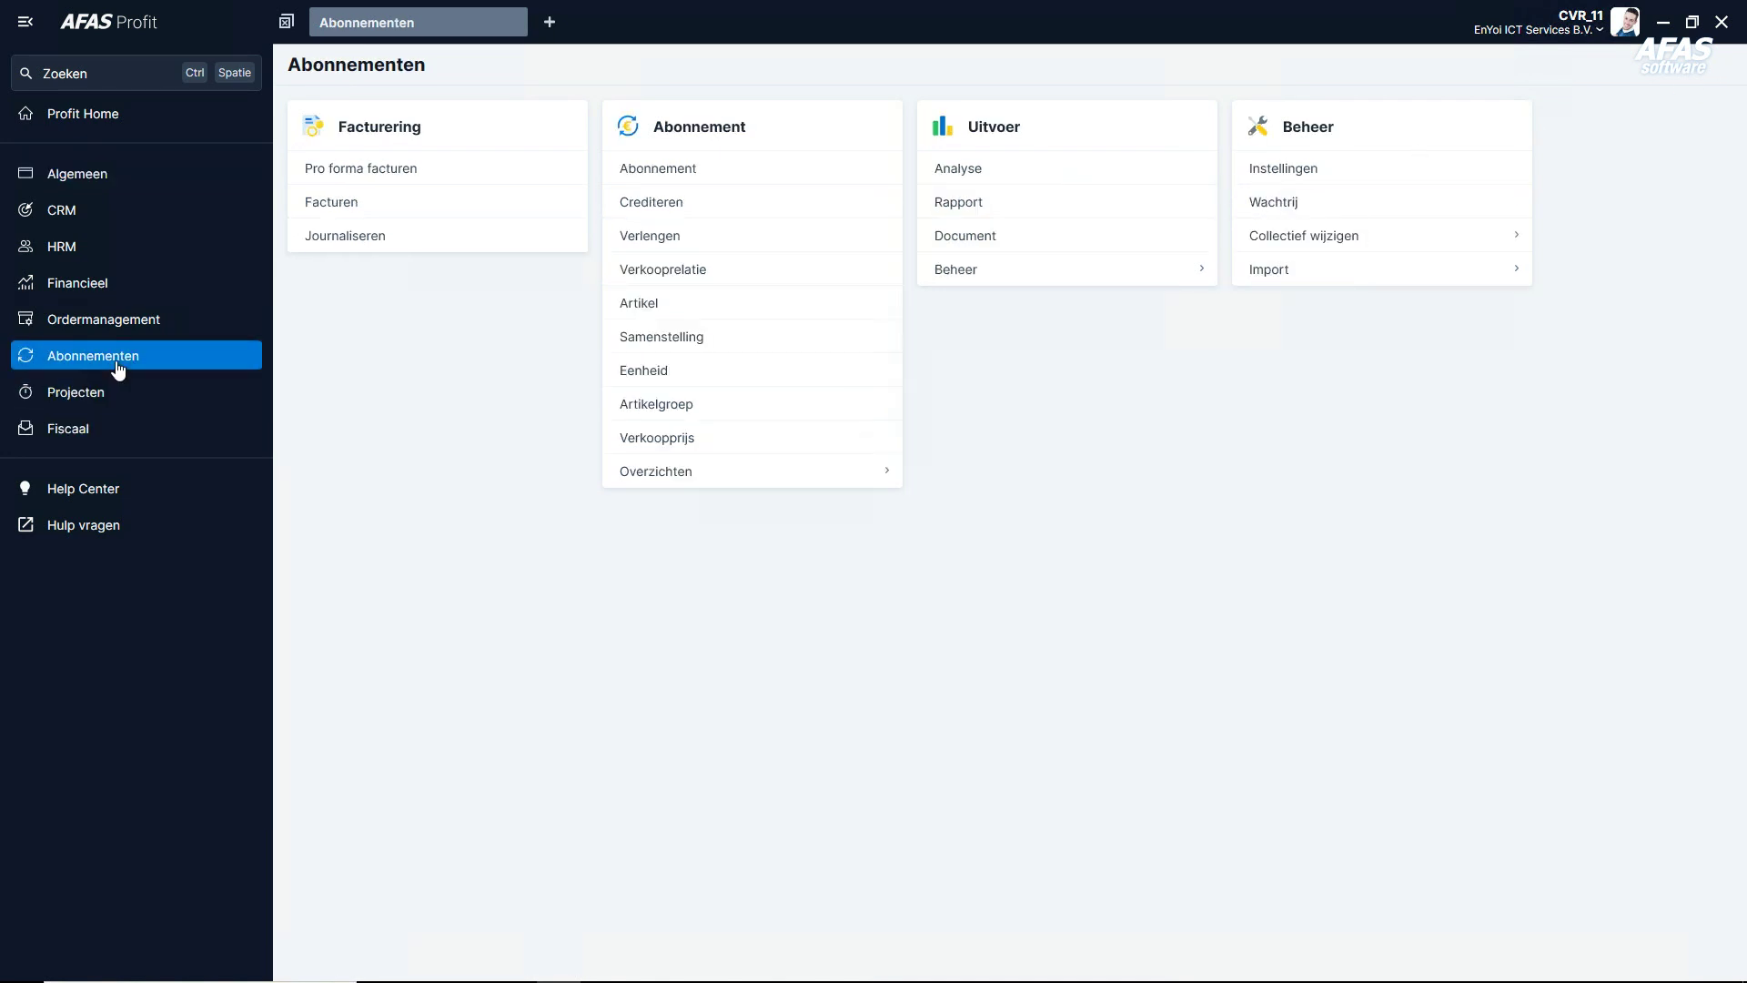
{"action": "left_click", "coordinate": [658, 168]}
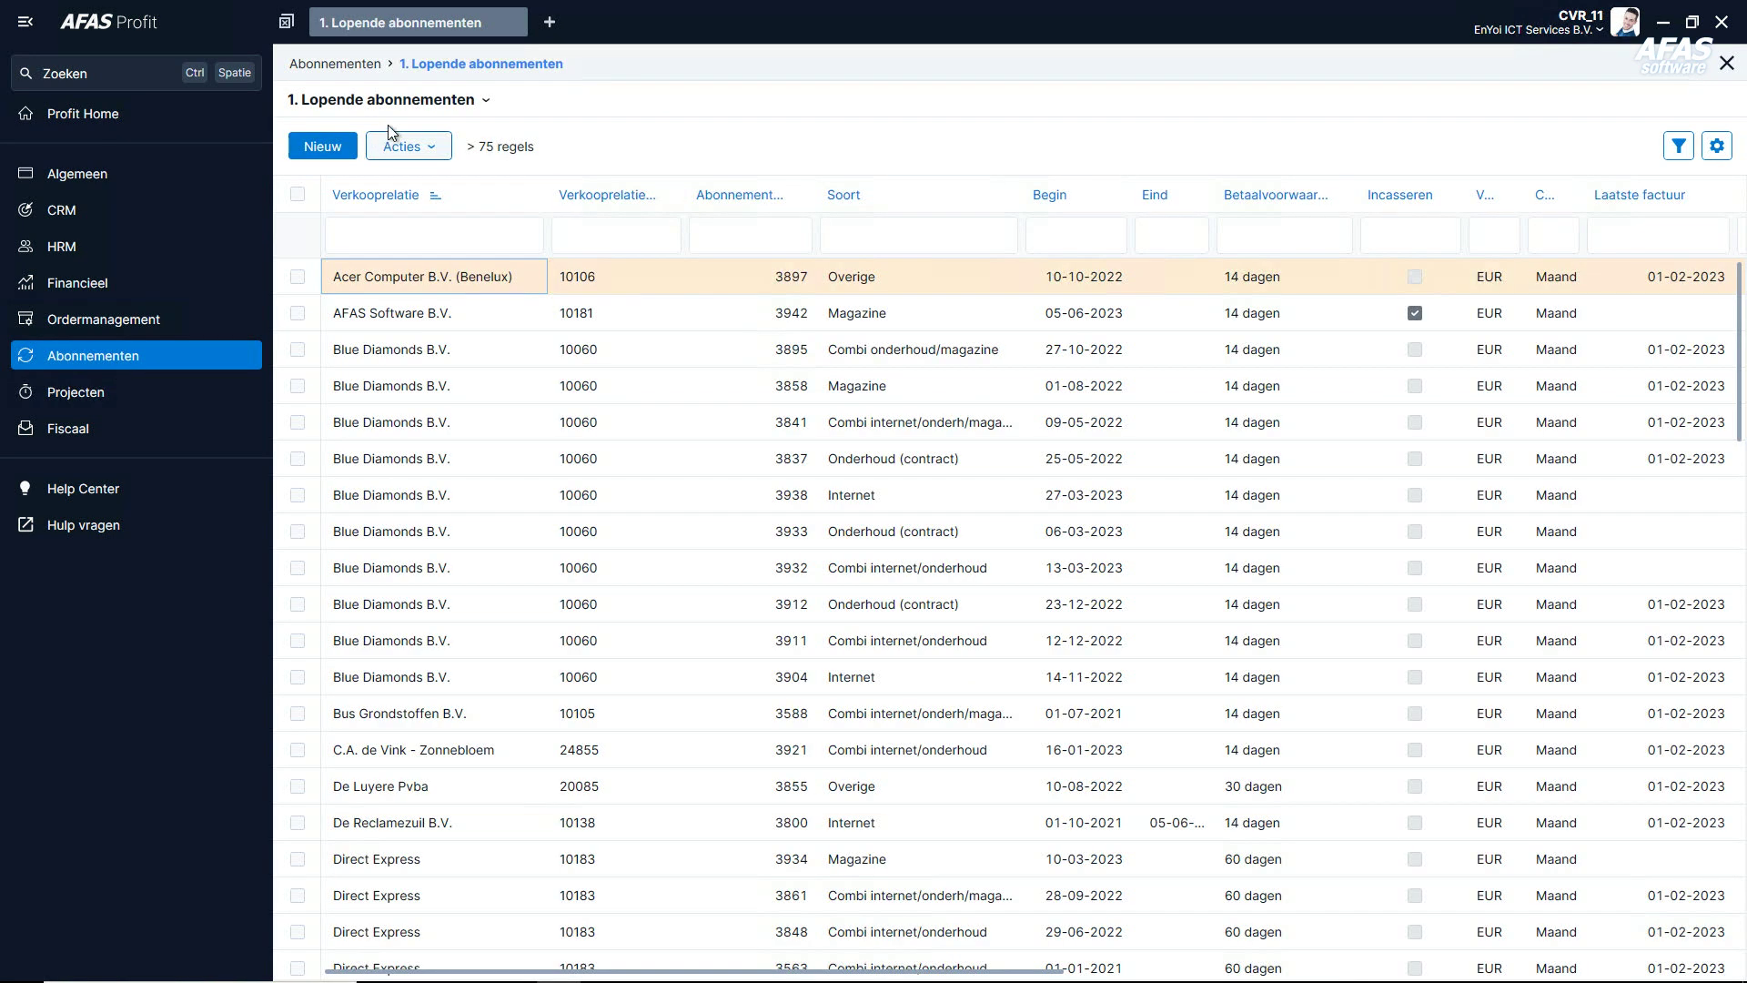
{"action": "left_click", "coordinate": [417, 106]}
{"action": "left_click", "coordinate": [338, 273]}
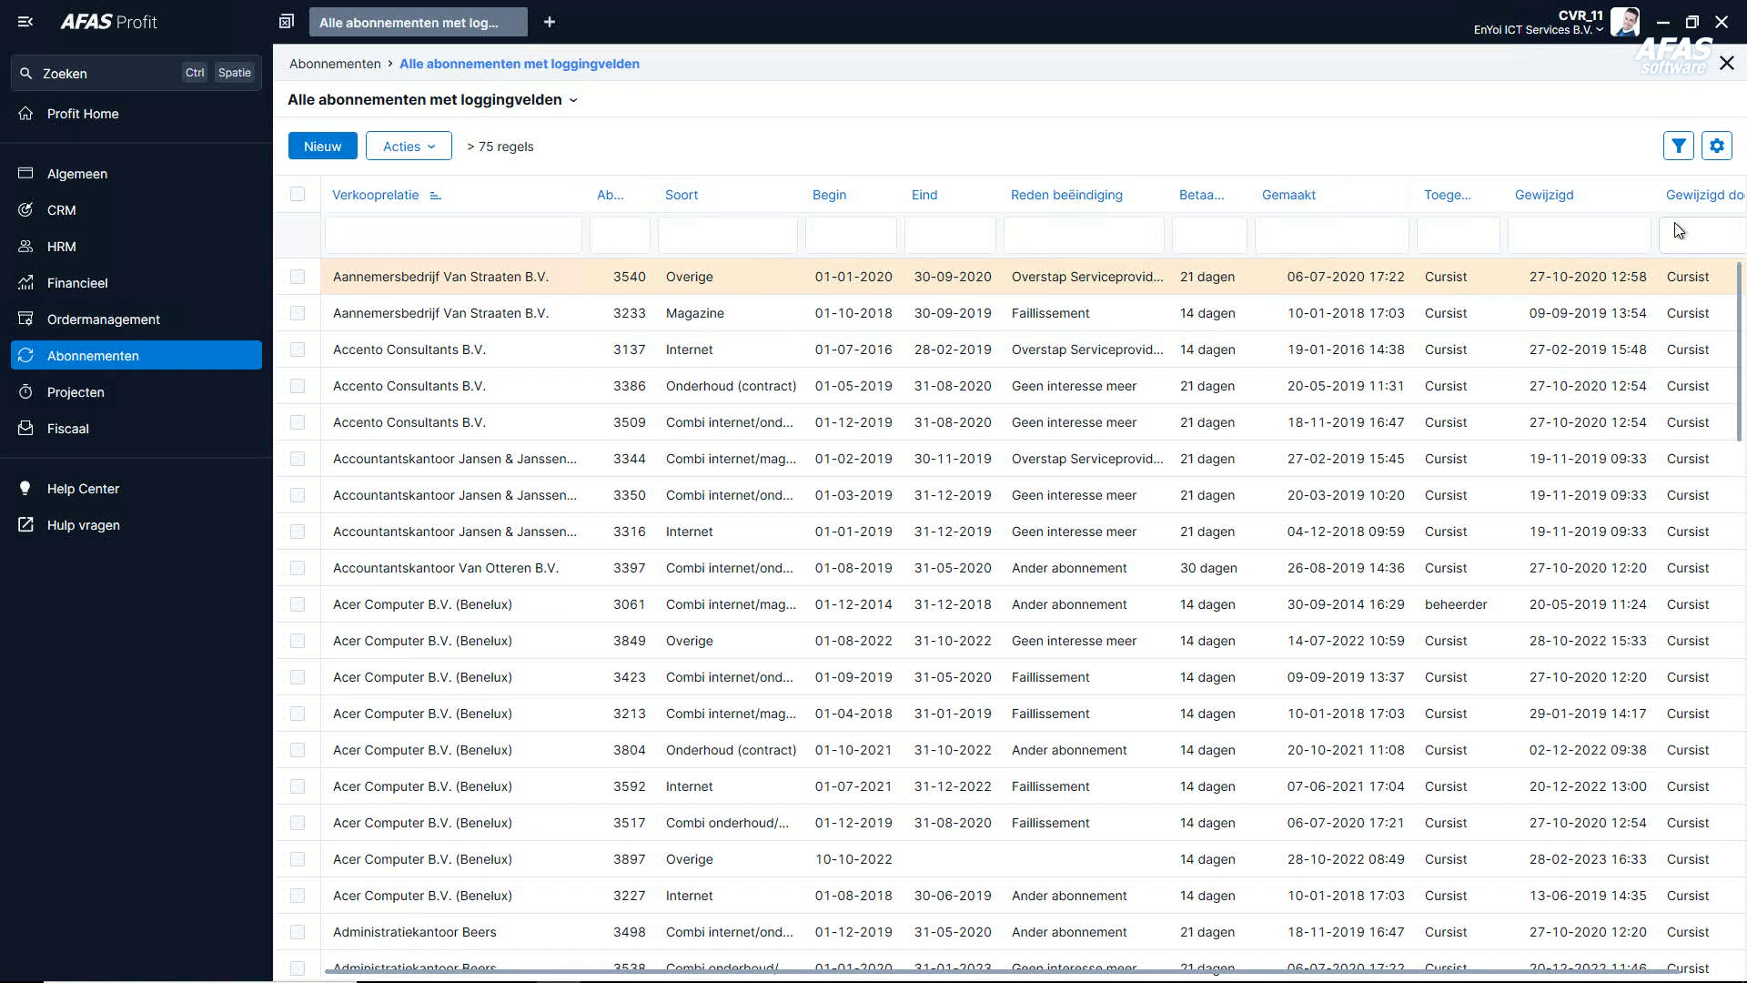
{"action": "left_click", "coordinate": [1544, 196]}
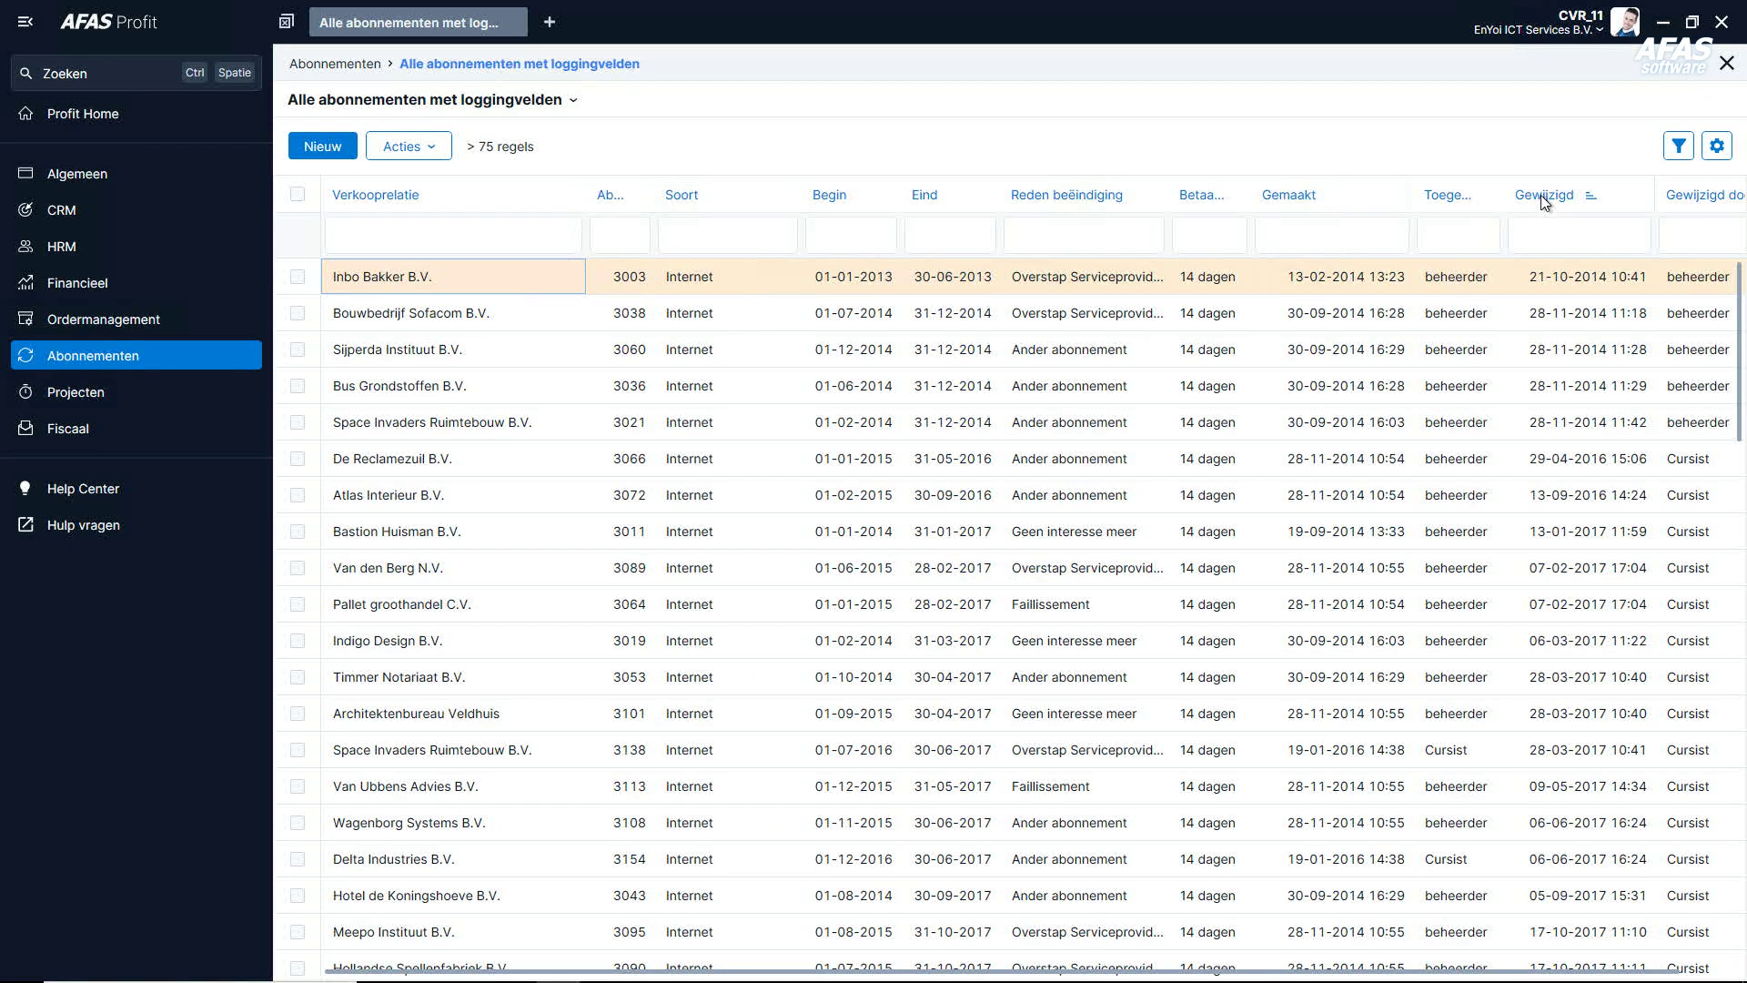
{"action": "left_click", "coordinate": [1544, 196]}
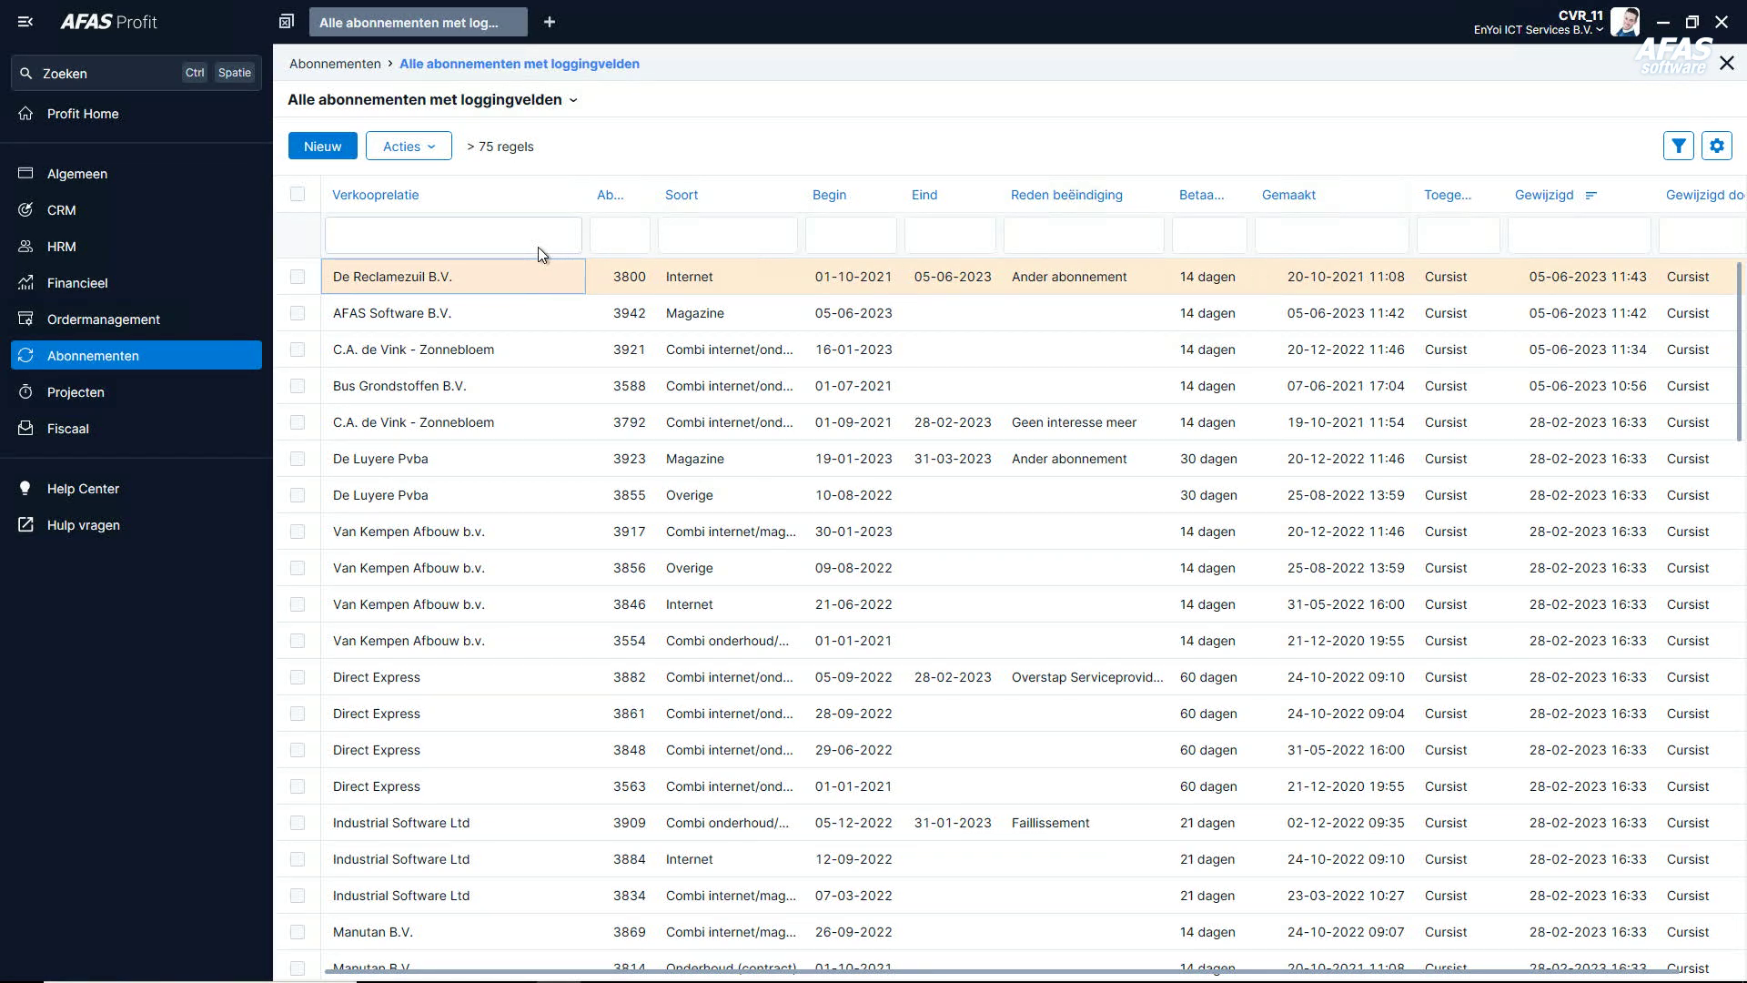
Examine the Logging fields of Abonnement in the definition of Alle abonnementen met loggingvelden and complete the wizard.
{"action": "left_click", "coordinate": [353, 100]}
{"action": "left_click", "coordinate": [360, 307]}
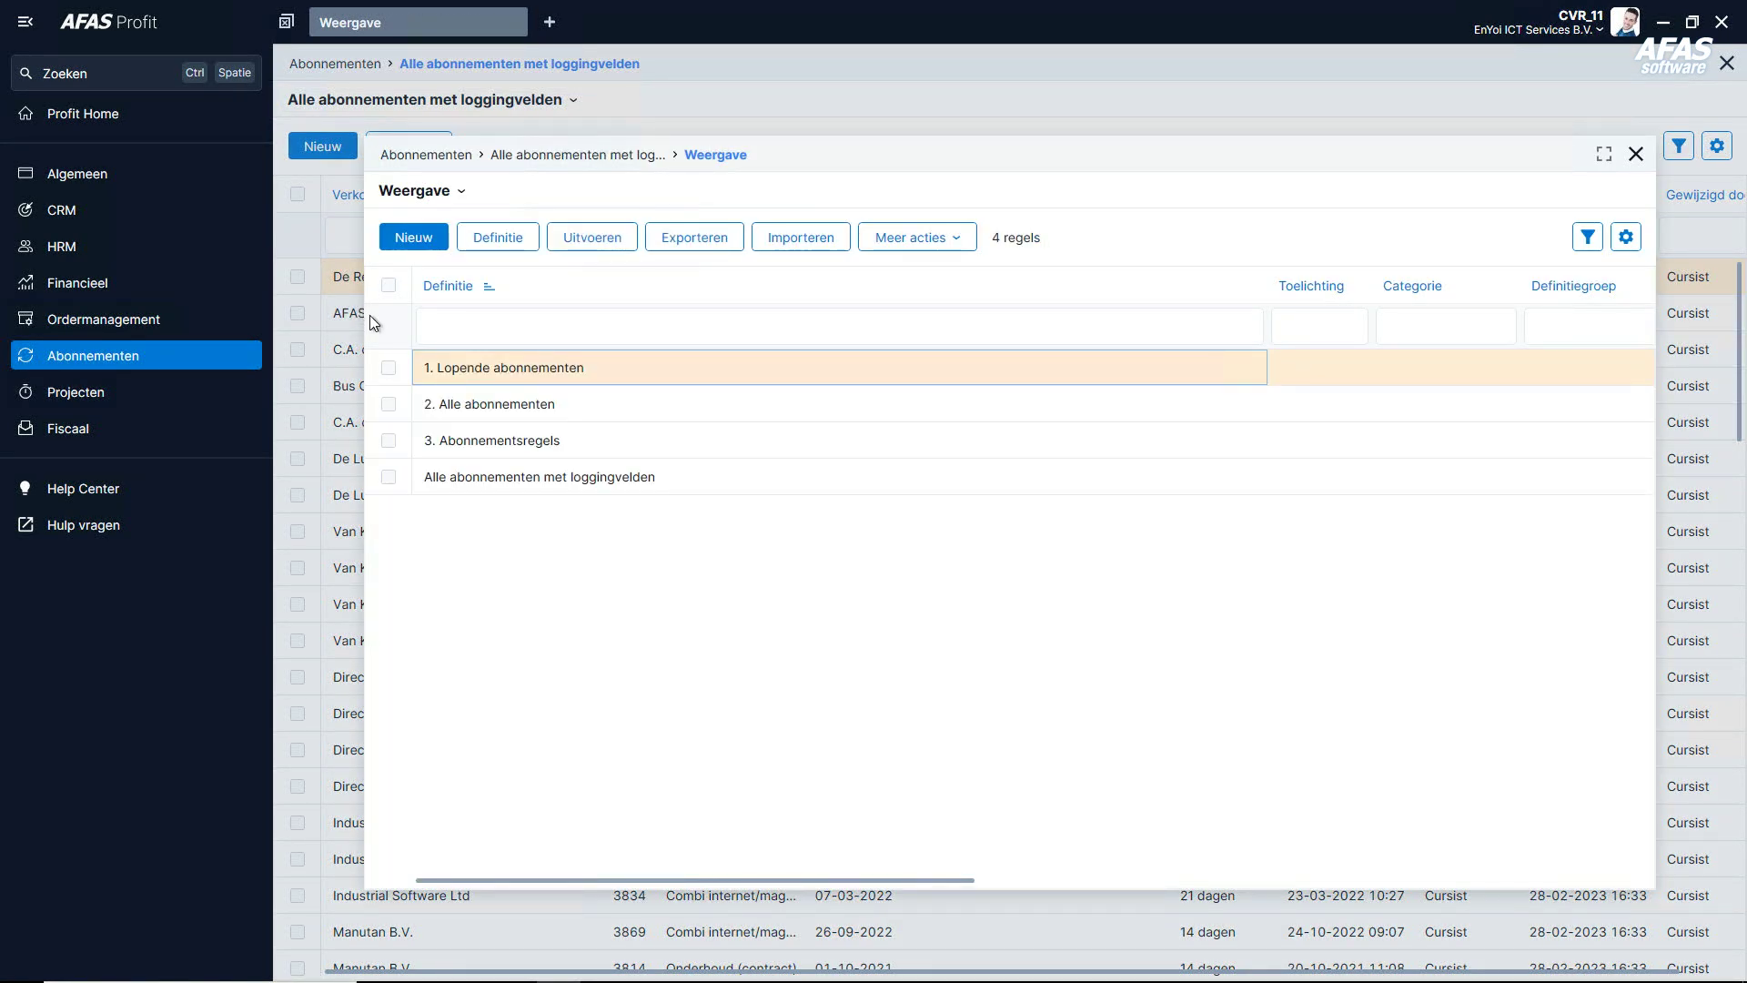
{"action": "left_click", "coordinate": [473, 477]}
{"action": "double_click", "coordinate": [473, 477]}
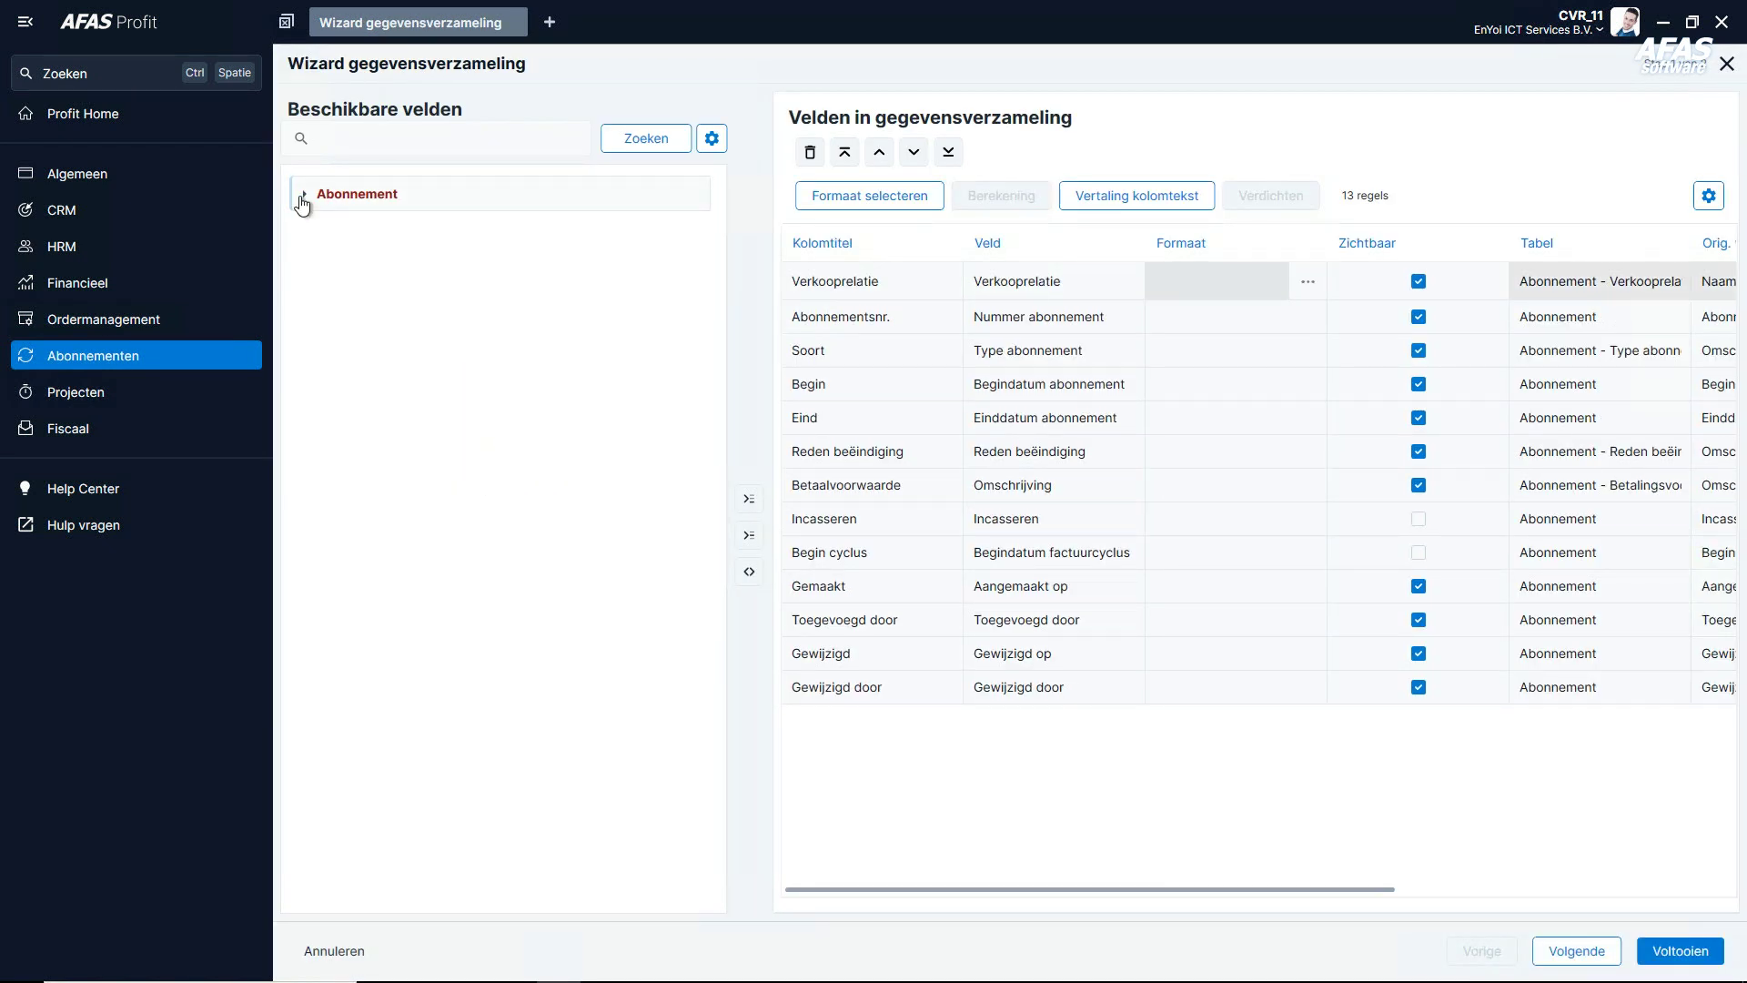
{"action": "left_click", "coordinate": [304, 195]}
{"action": "left_click", "coordinate": [332, 483]}
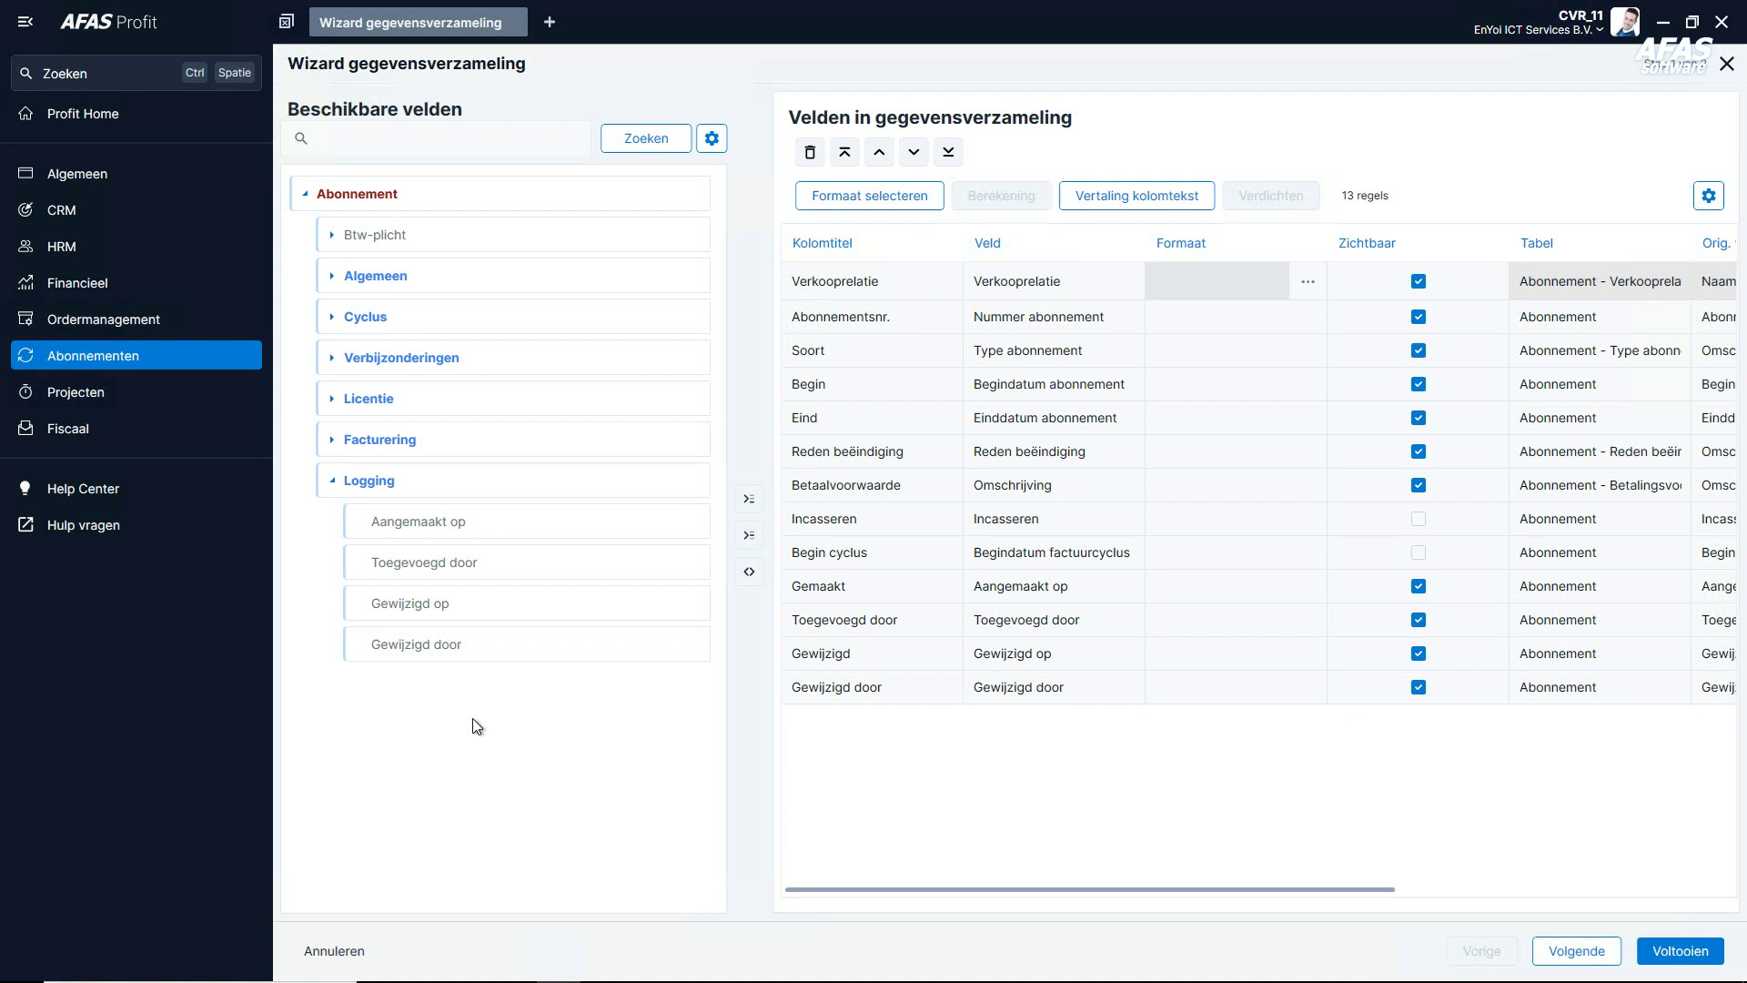
{"action": "left_click", "coordinate": [1679, 952]}
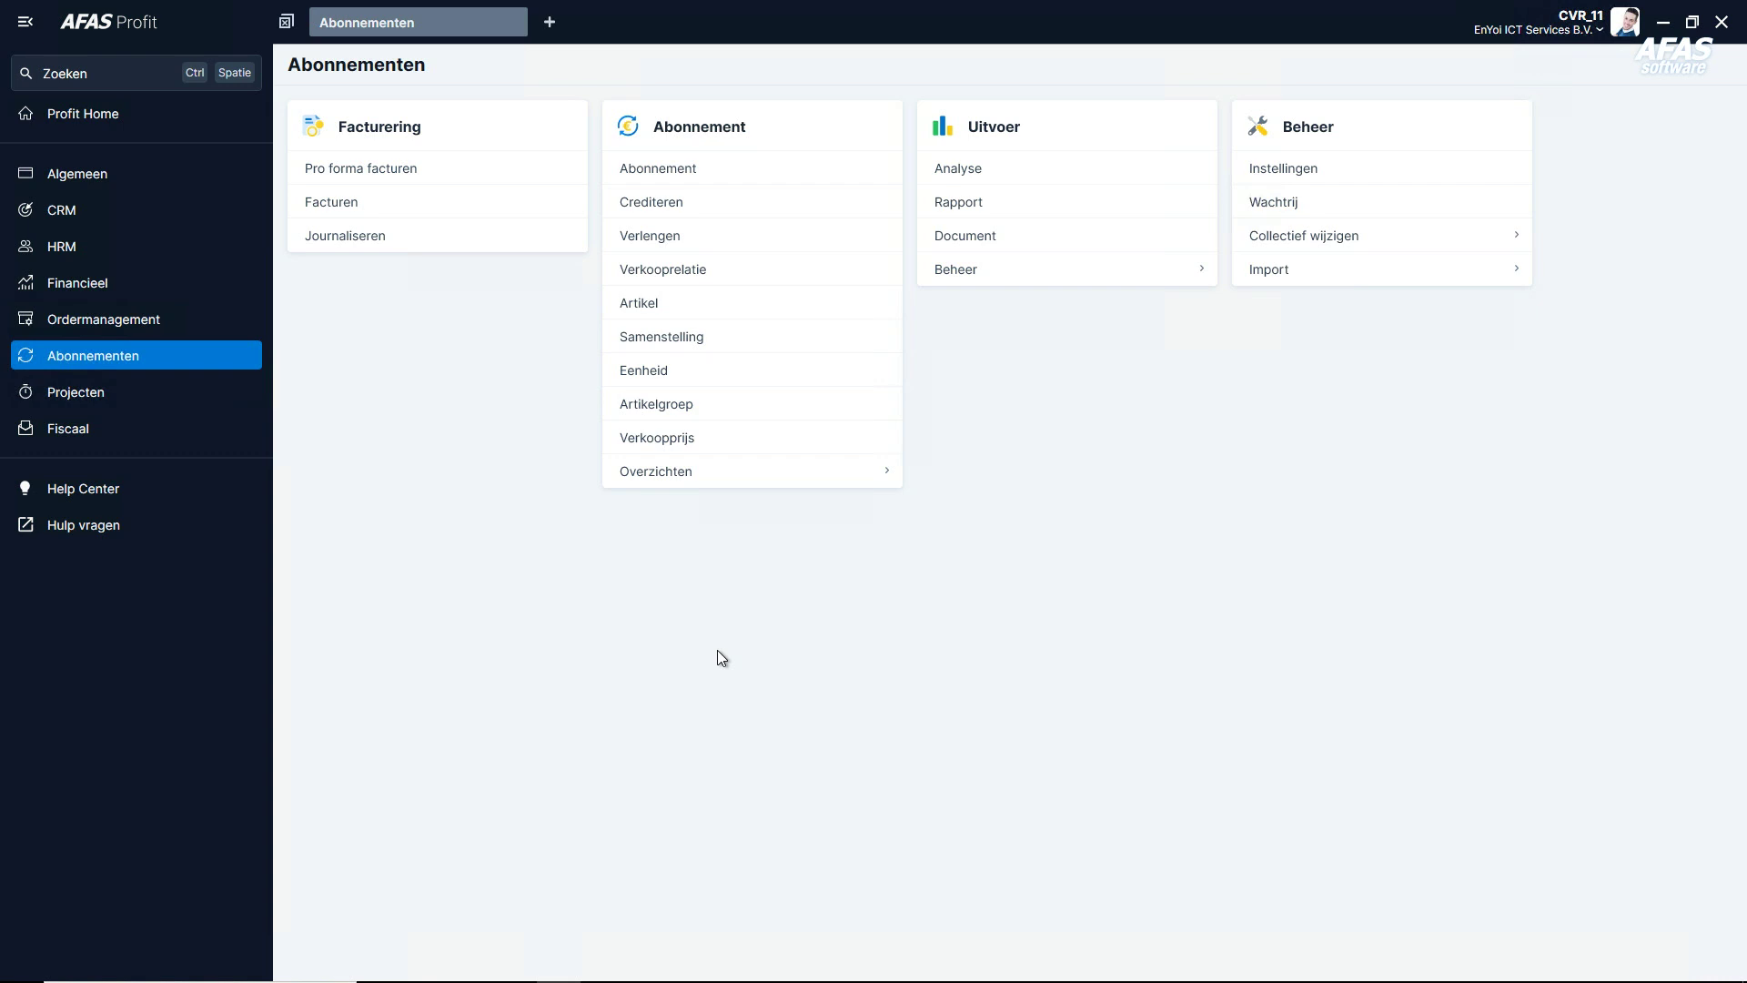
Open the Omgevingslogboek to review the environment's log entries.
{"action": "left_click", "coordinate": [134, 182]}
{"action": "left_click", "coordinate": [377, 204]}
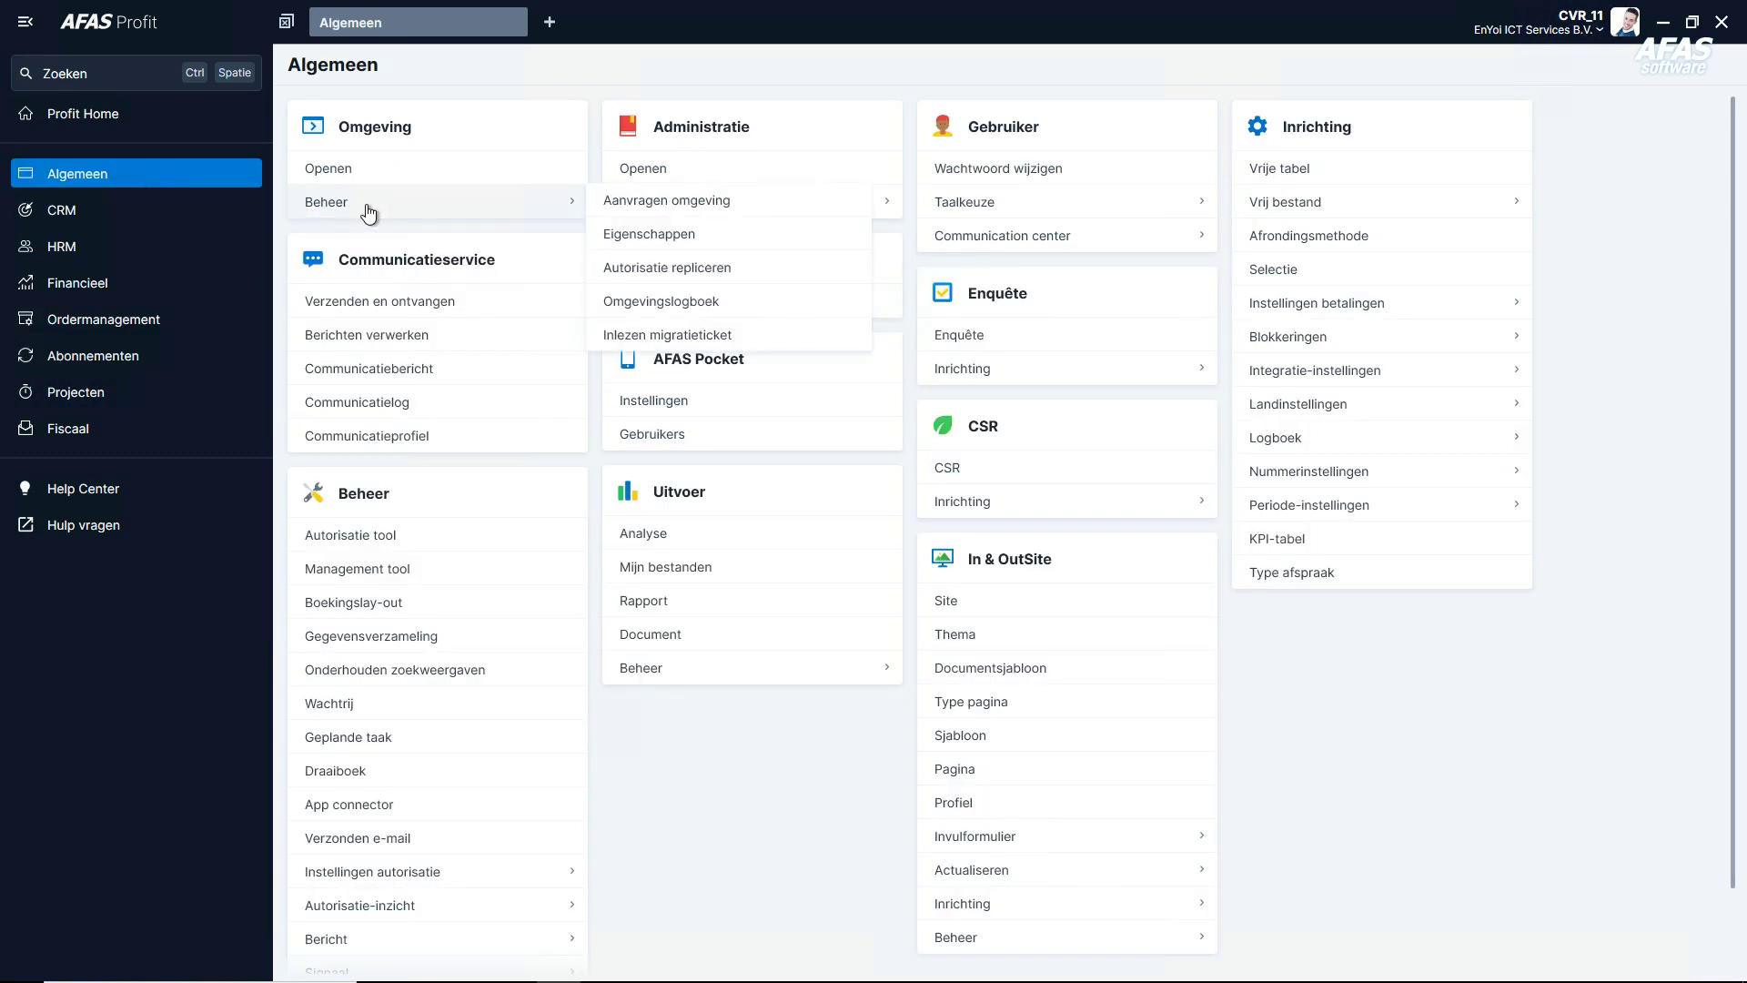
{"action": "left_click", "coordinate": [642, 305]}
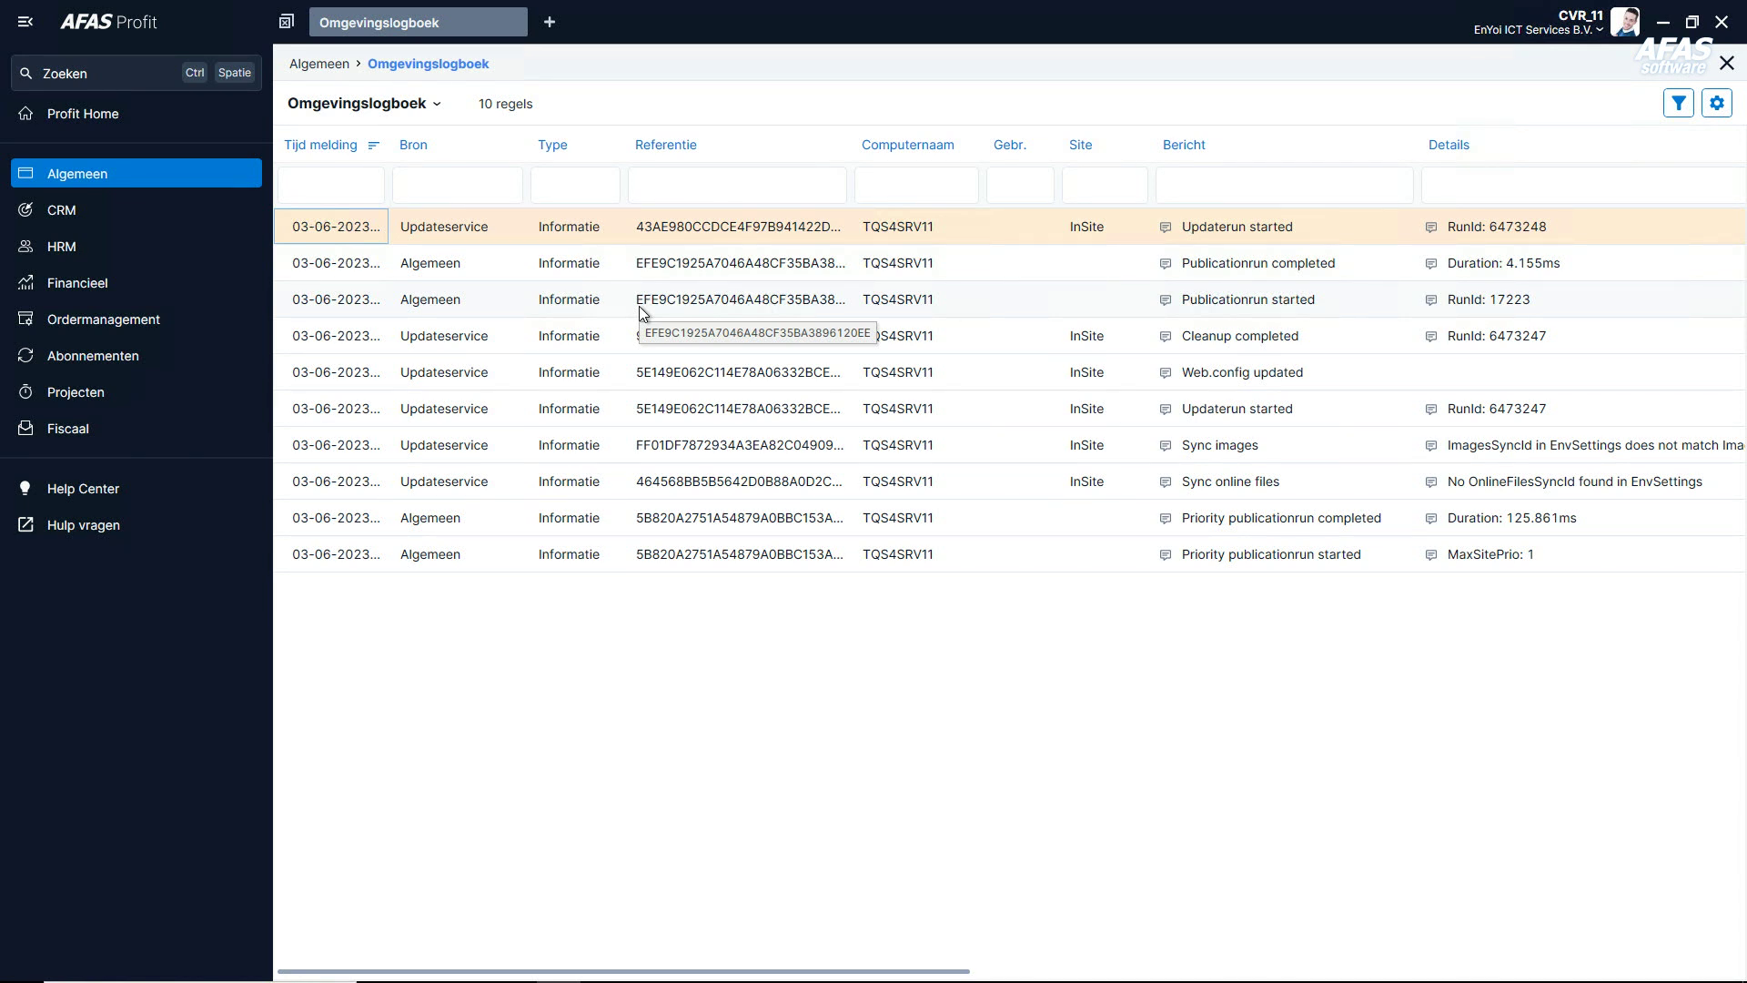
Leave the Omgevingslogboek and review the Logboek in the properties of the InSite site, then close the site management.
{"action": "key", "text": "Escape"}
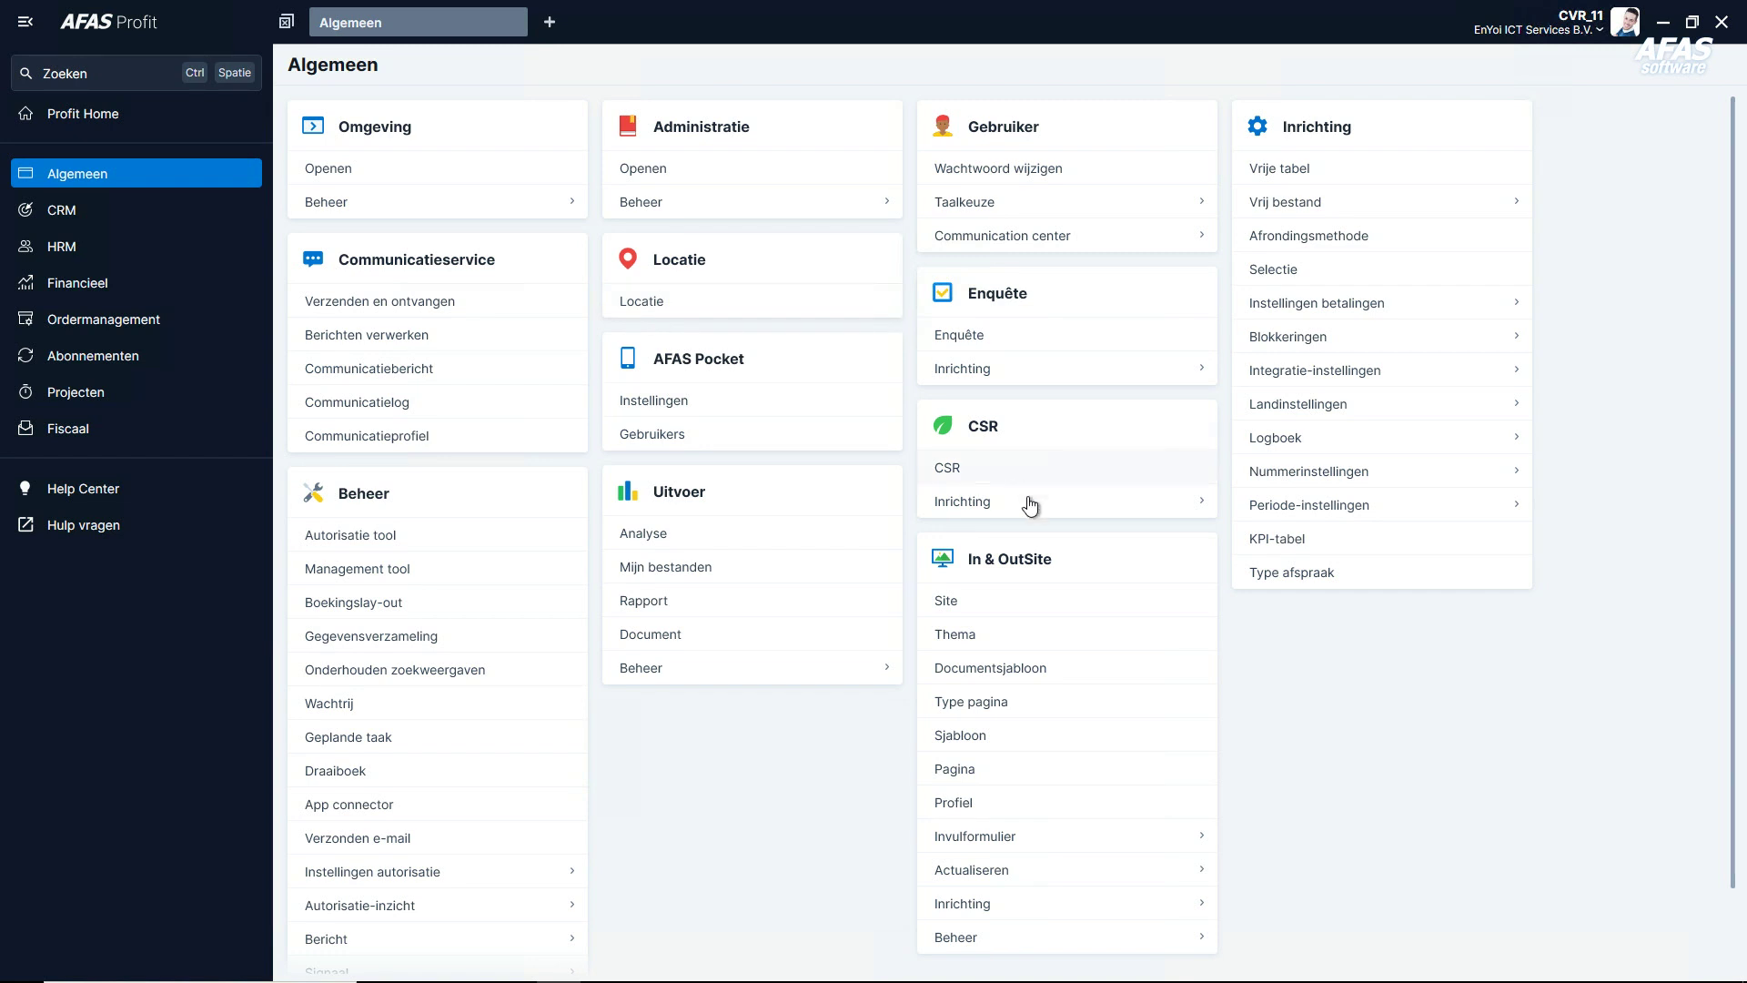
{"action": "left_click", "coordinate": [955, 603]}
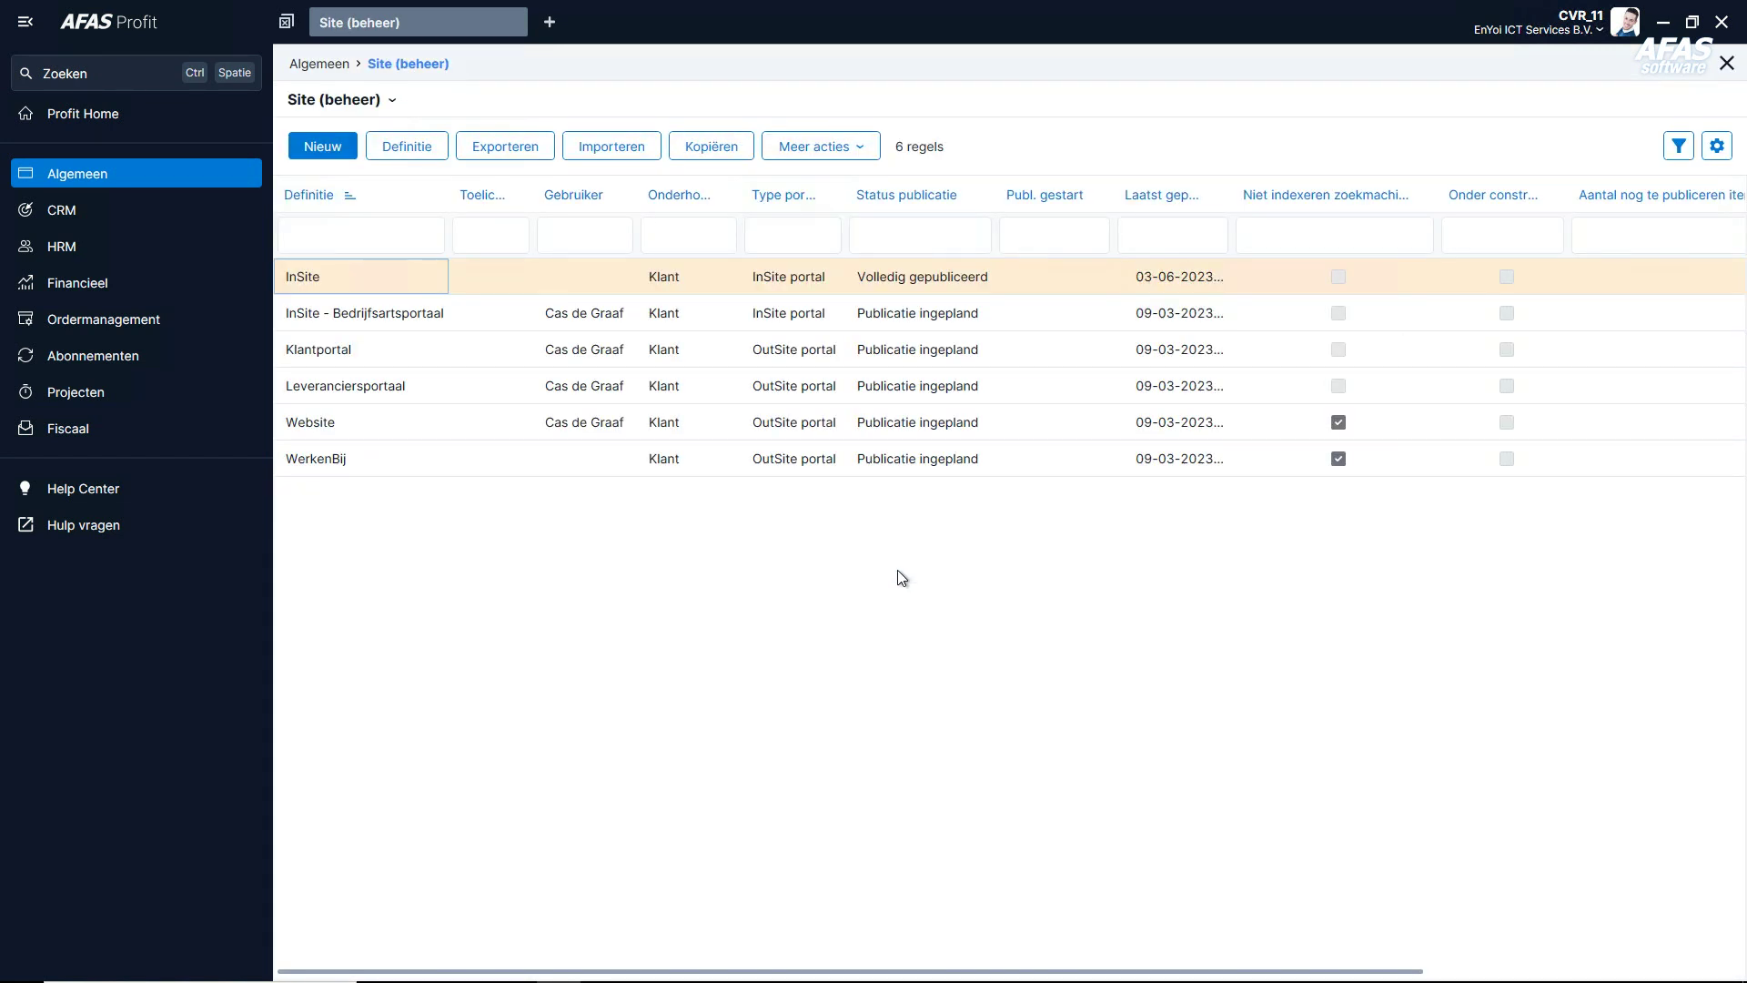
{"action": "double_click", "coordinate": [319, 280]}
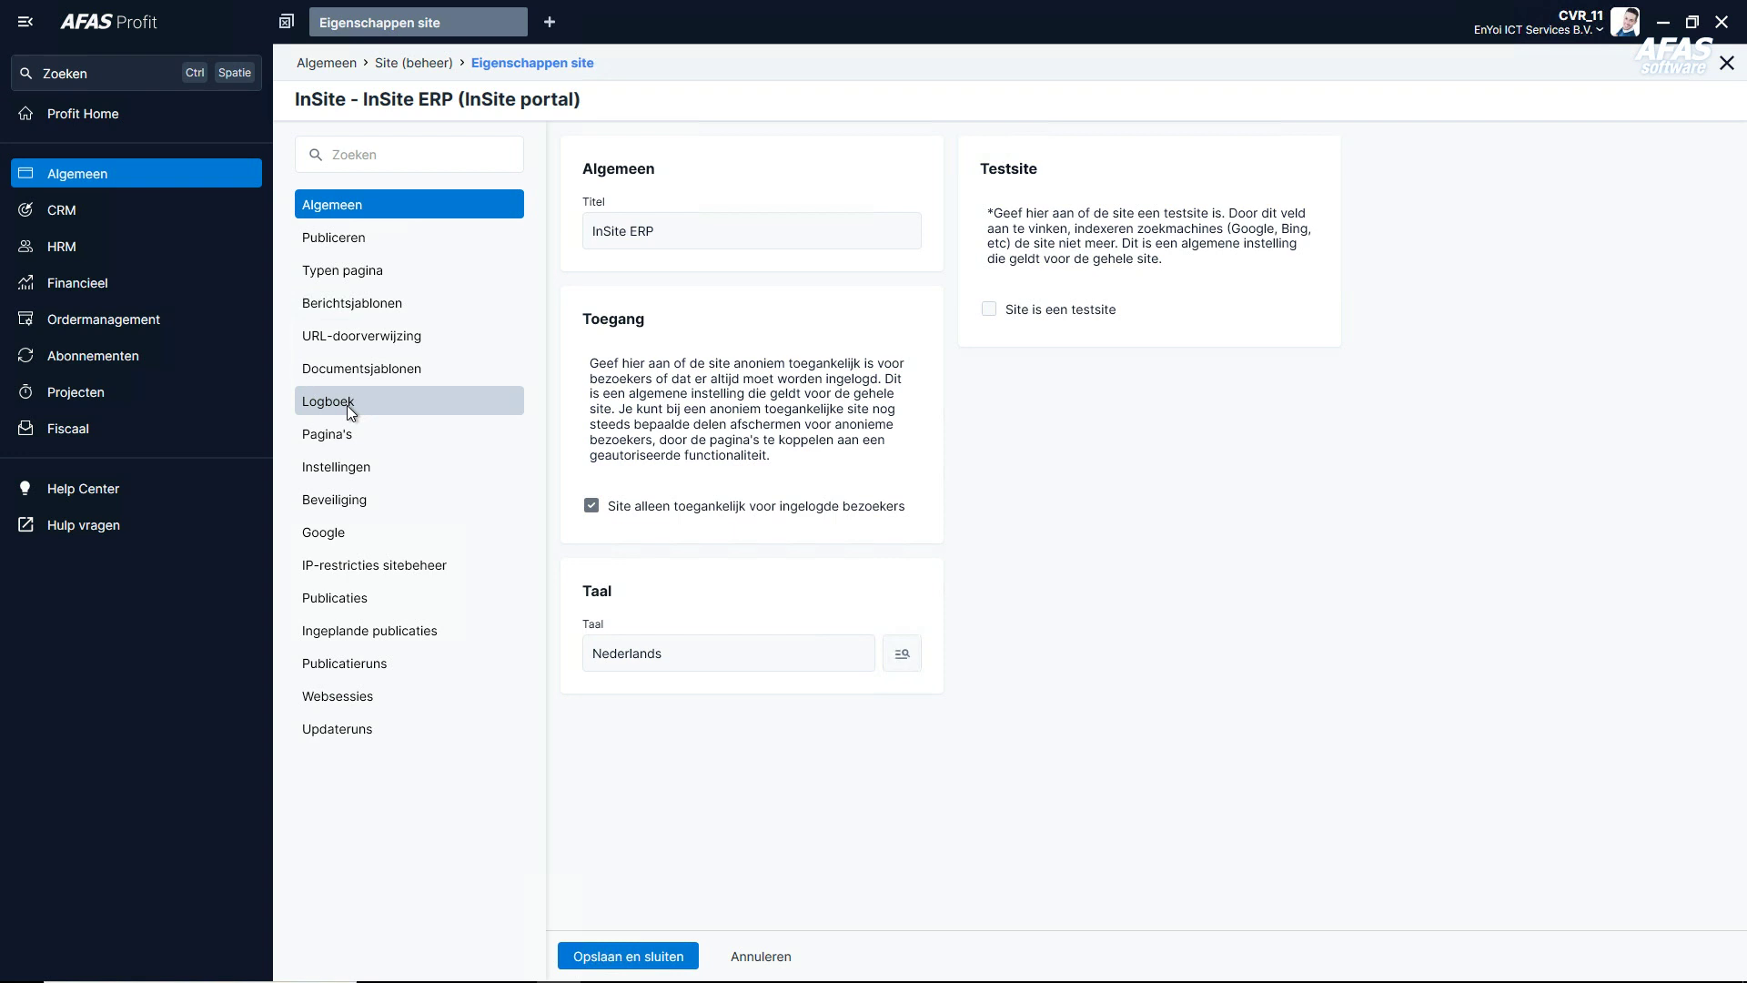
{"action": "left_click", "coordinate": [347, 406]}
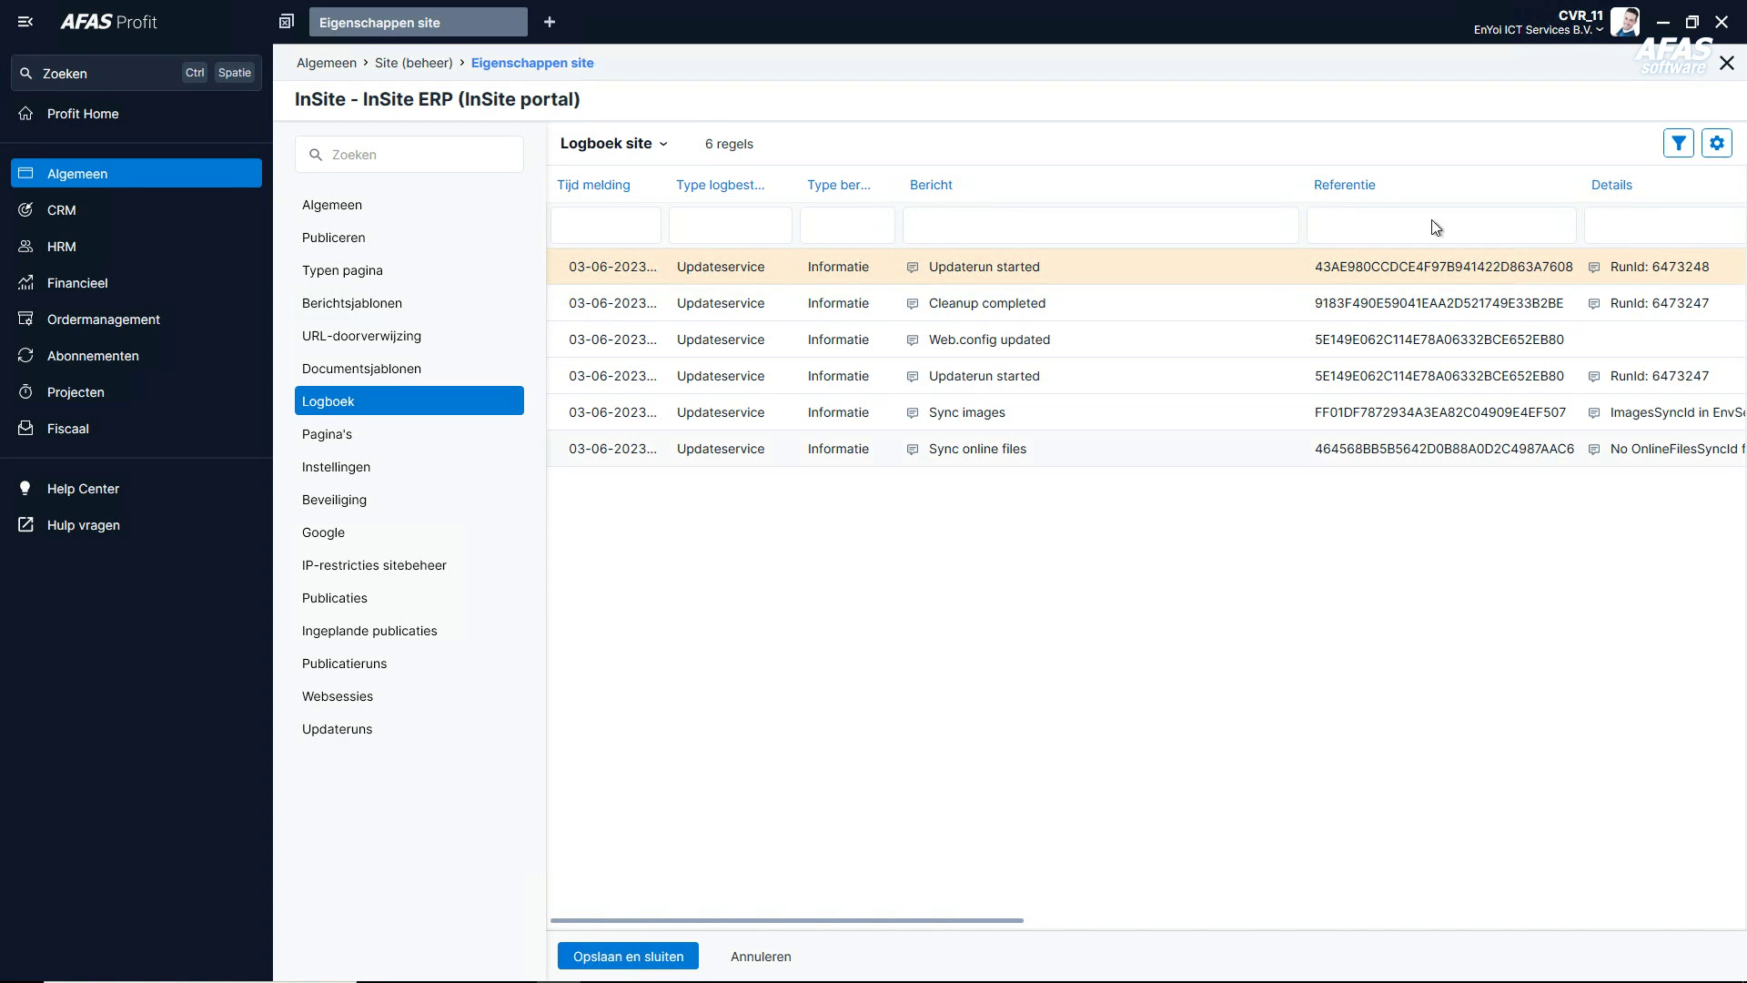
{"action": "left_click", "coordinate": [1726, 66]}
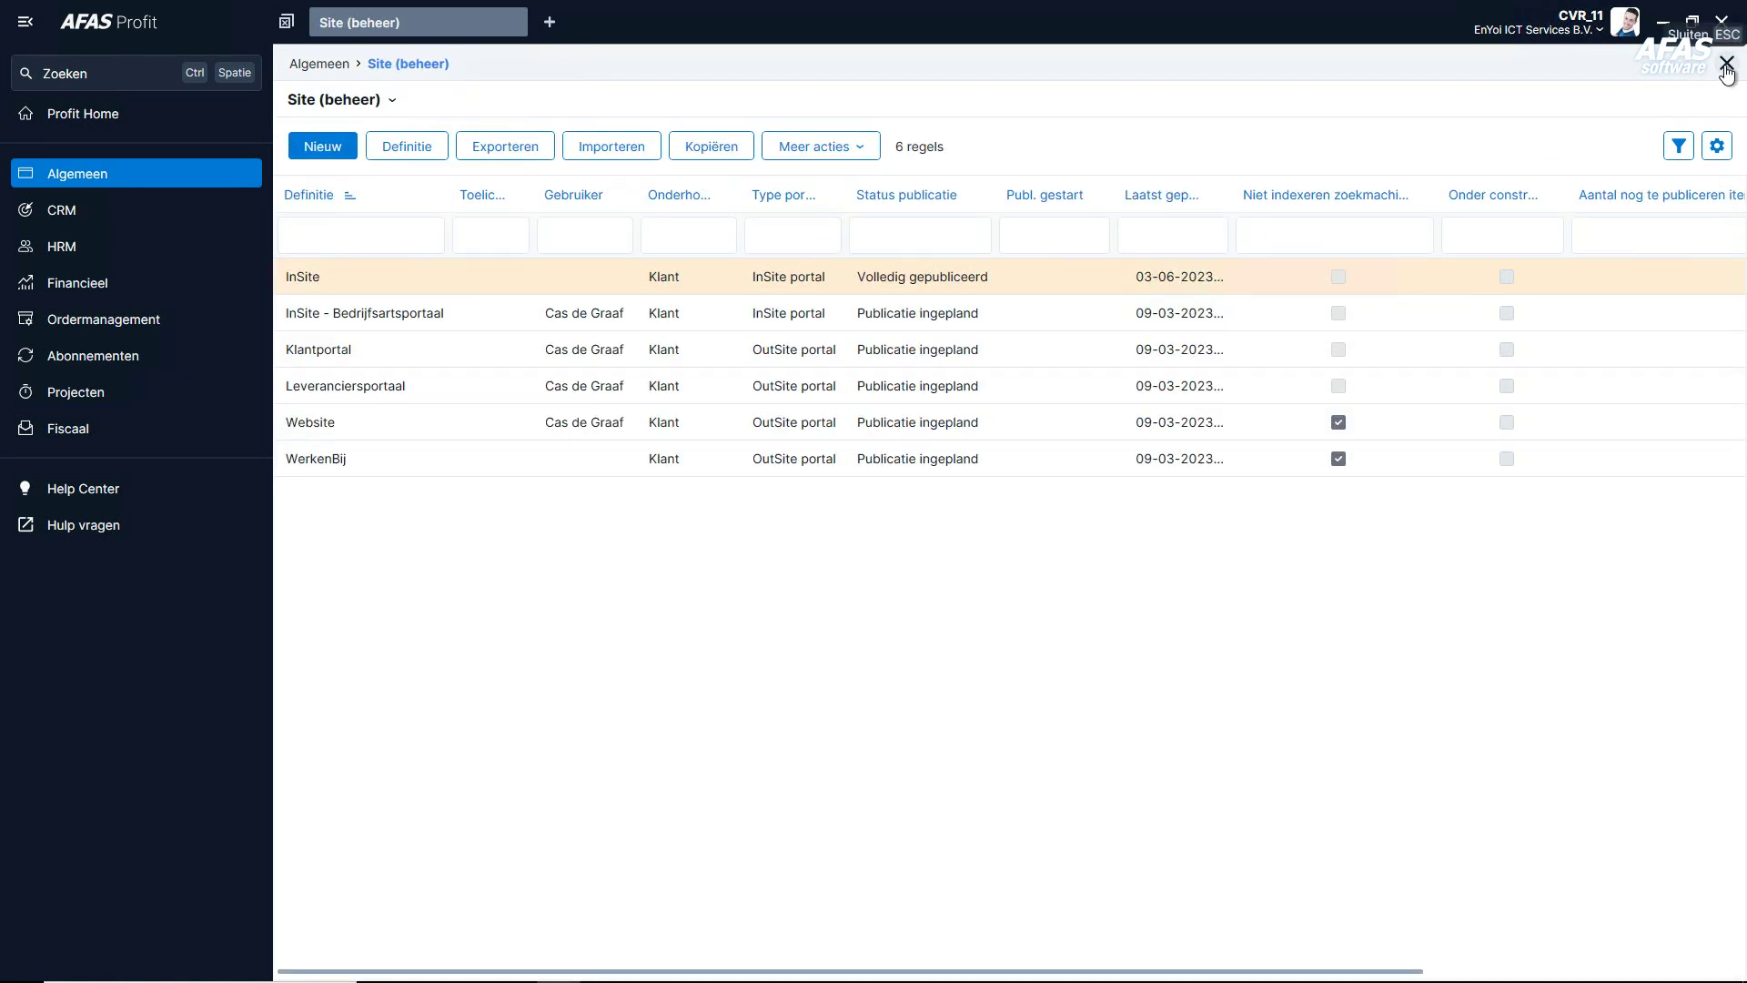
{"action": "left_click", "coordinate": [1725, 67]}
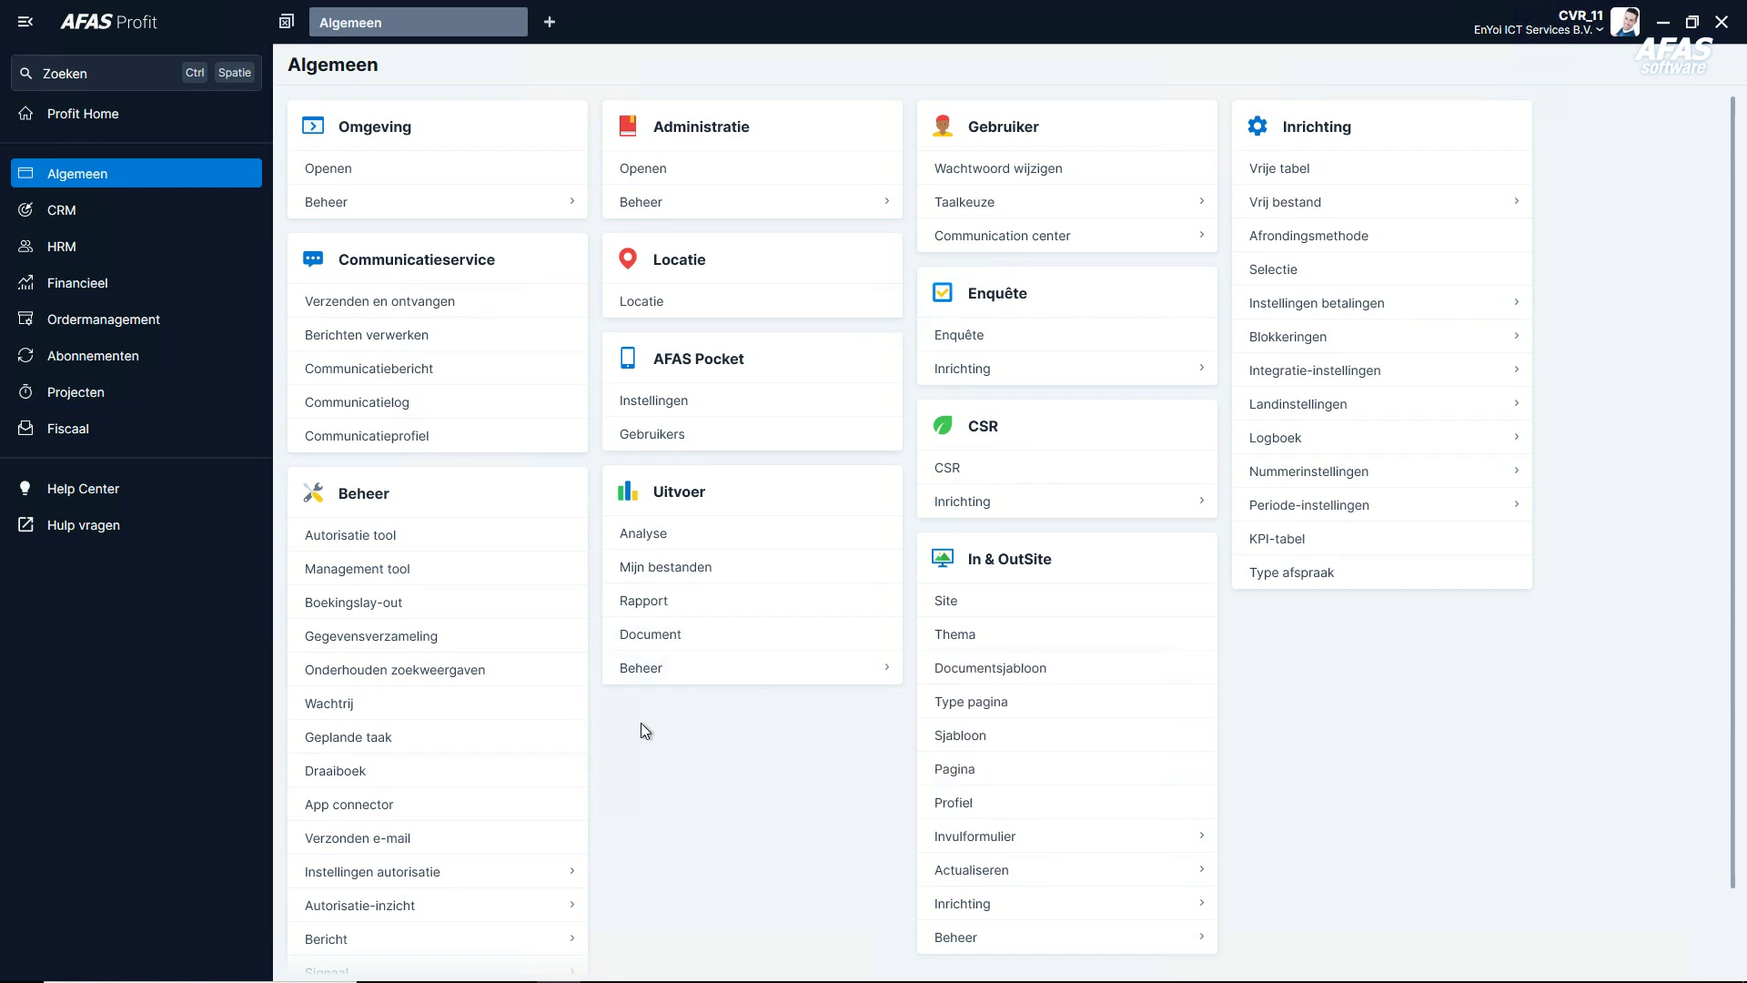
Search the Gegevensverzamelingen for definitions matching "mutatieloggin" and close the overview.
{"action": "left_click", "coordinate": [407, 639]}
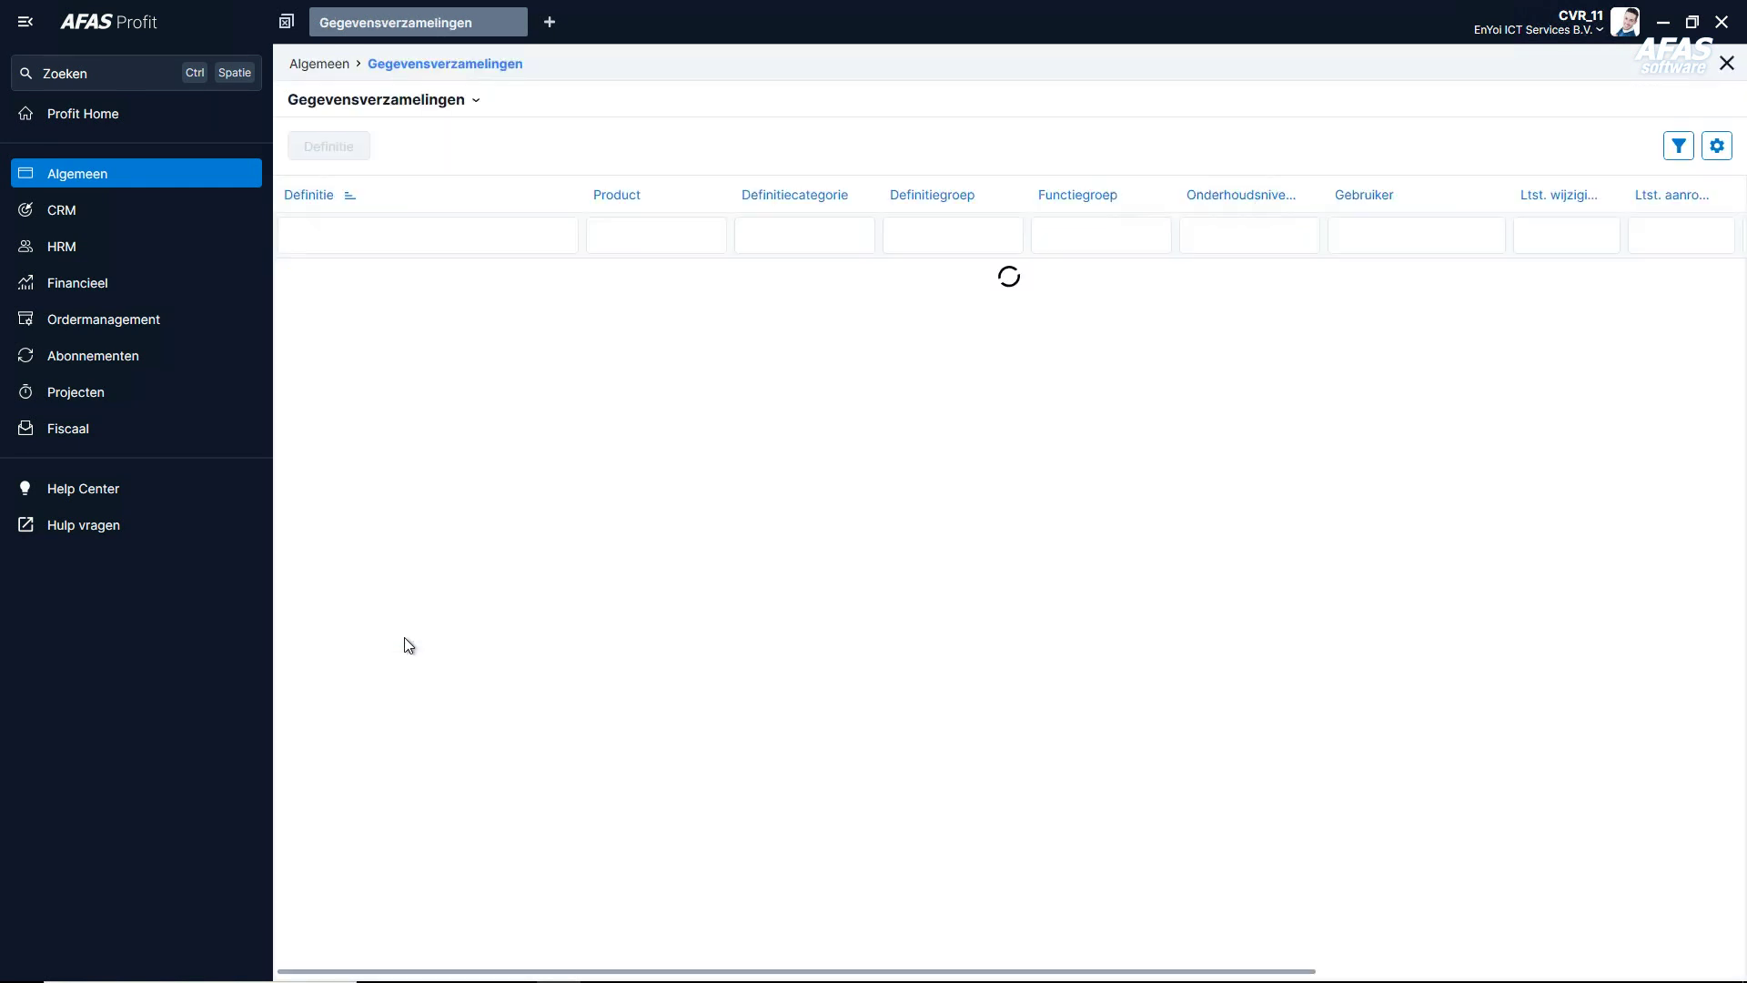
{"action": "left_click", "coordinate": [471, 240]}
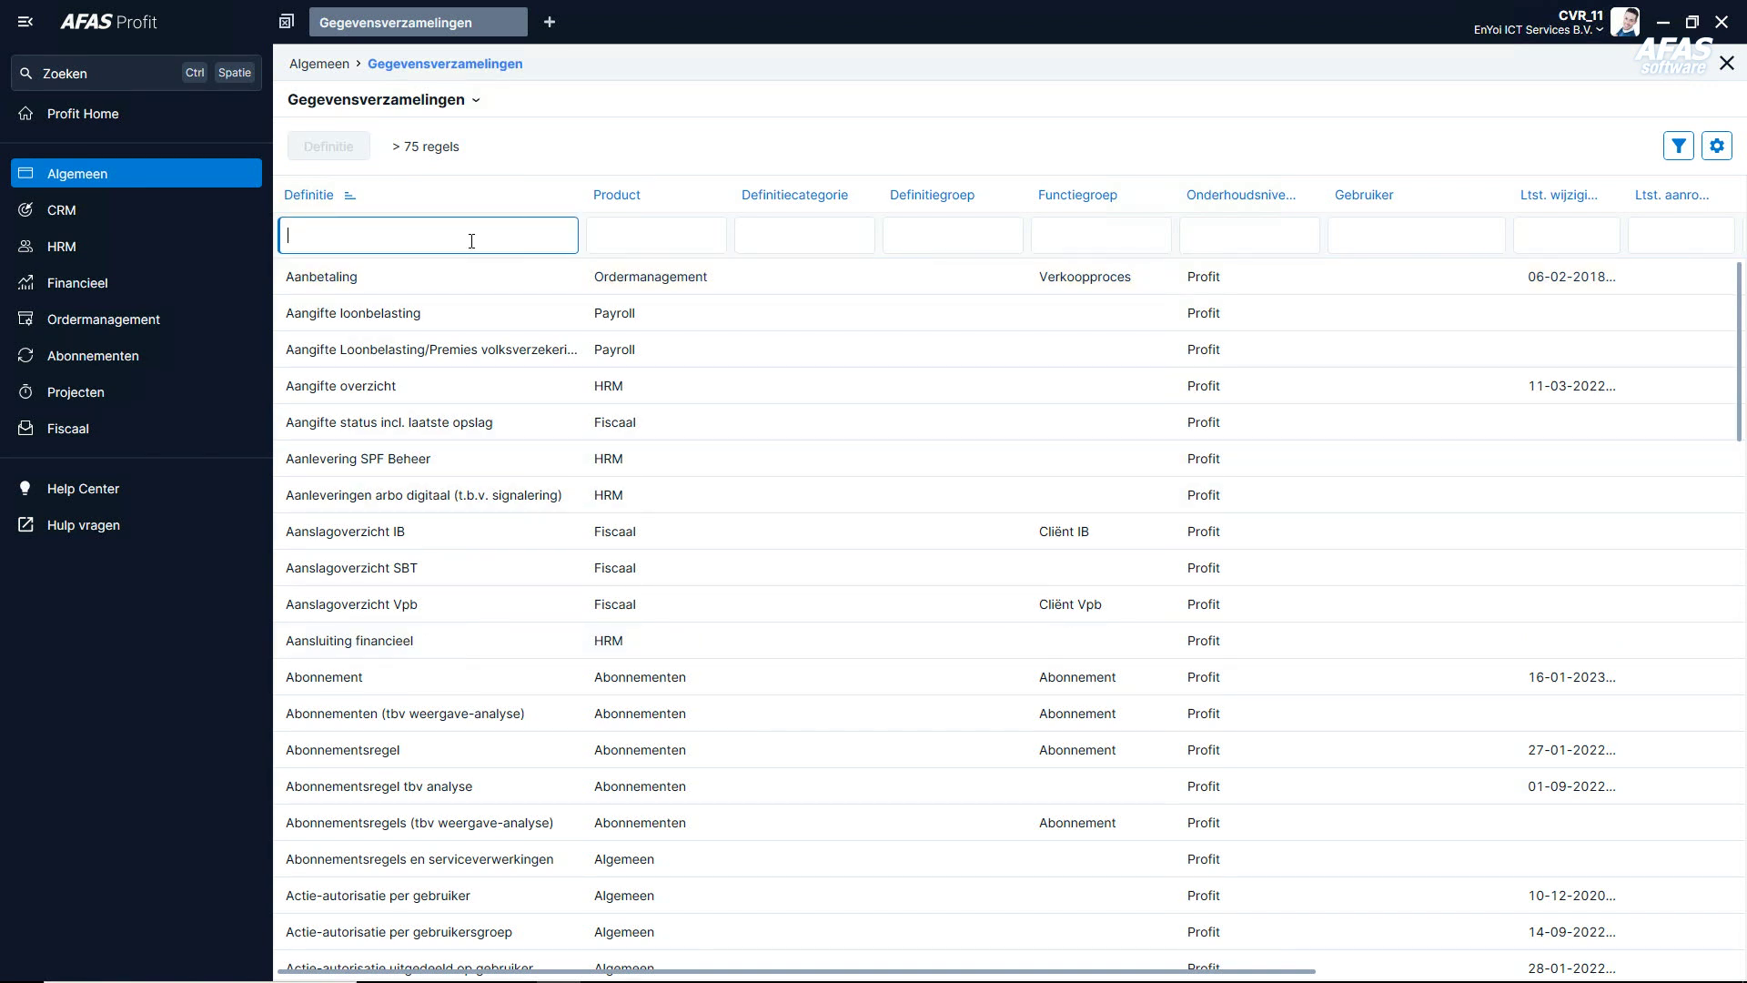
{"action": "type", "text": "mutatieloggin"}
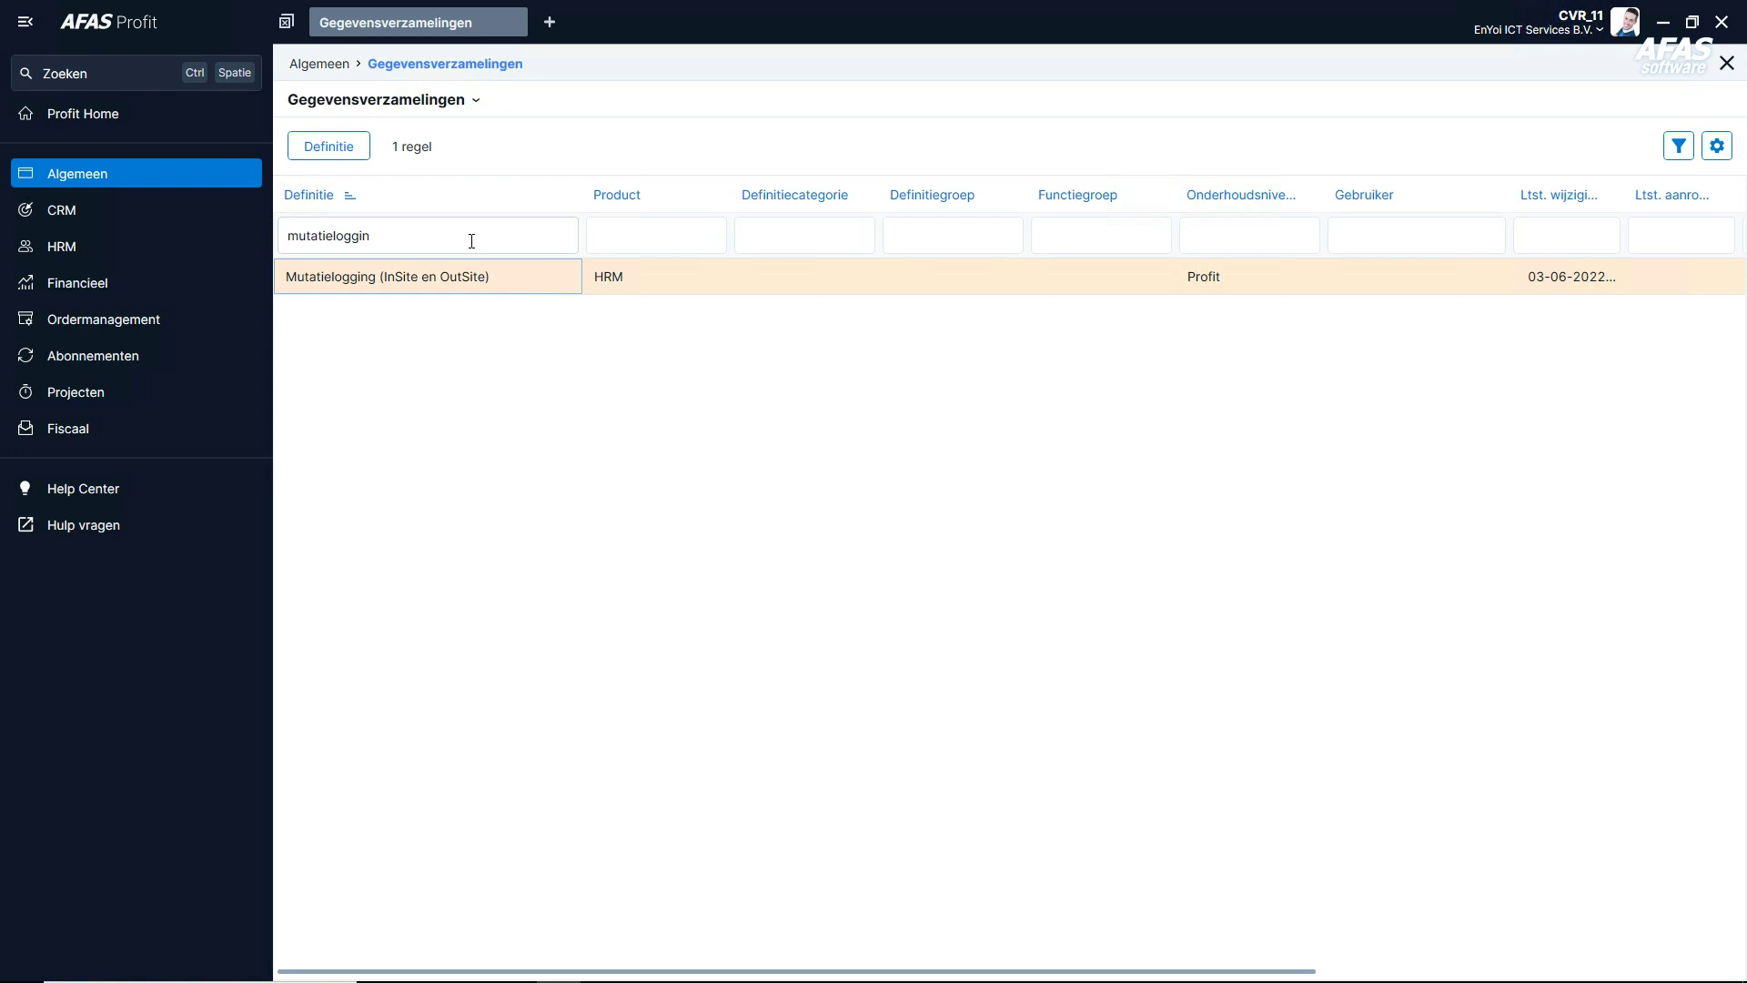
{"action": "left_click", "coordinate": [1726, 62]}
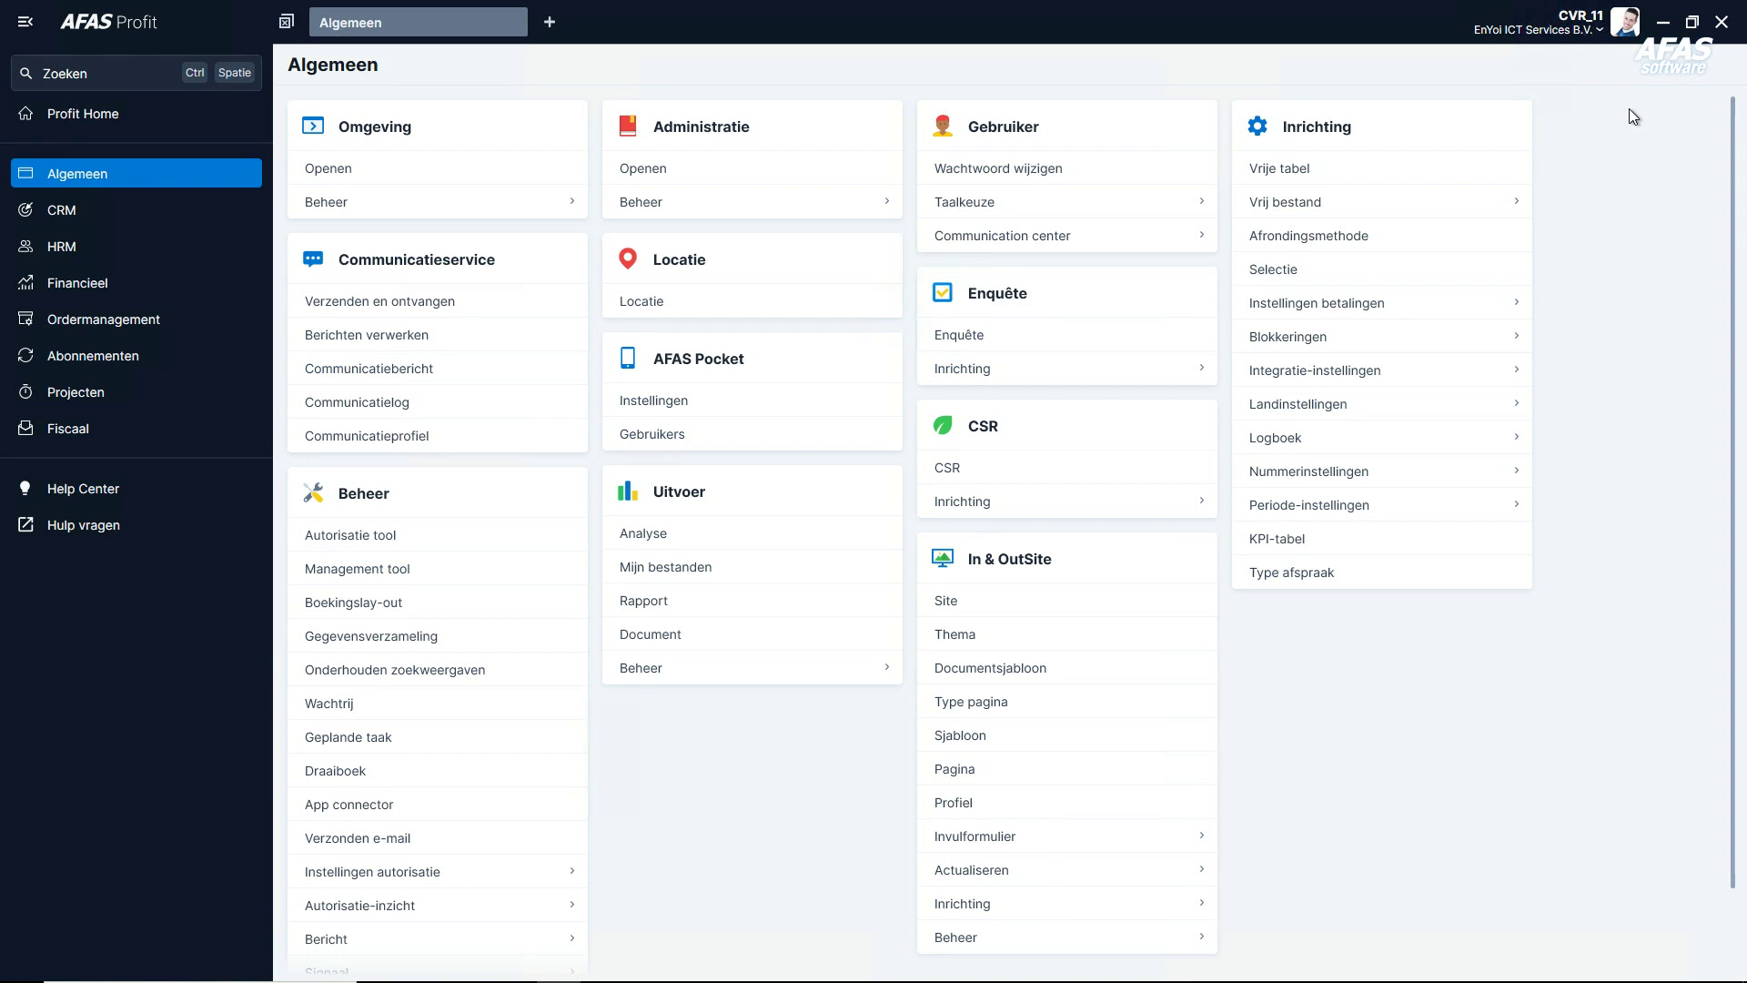
Switch to AFAS Online in the browser and view the Toegangslogboek page where access logs are requested.
{"action": "key", "text": "alt+Tab"}
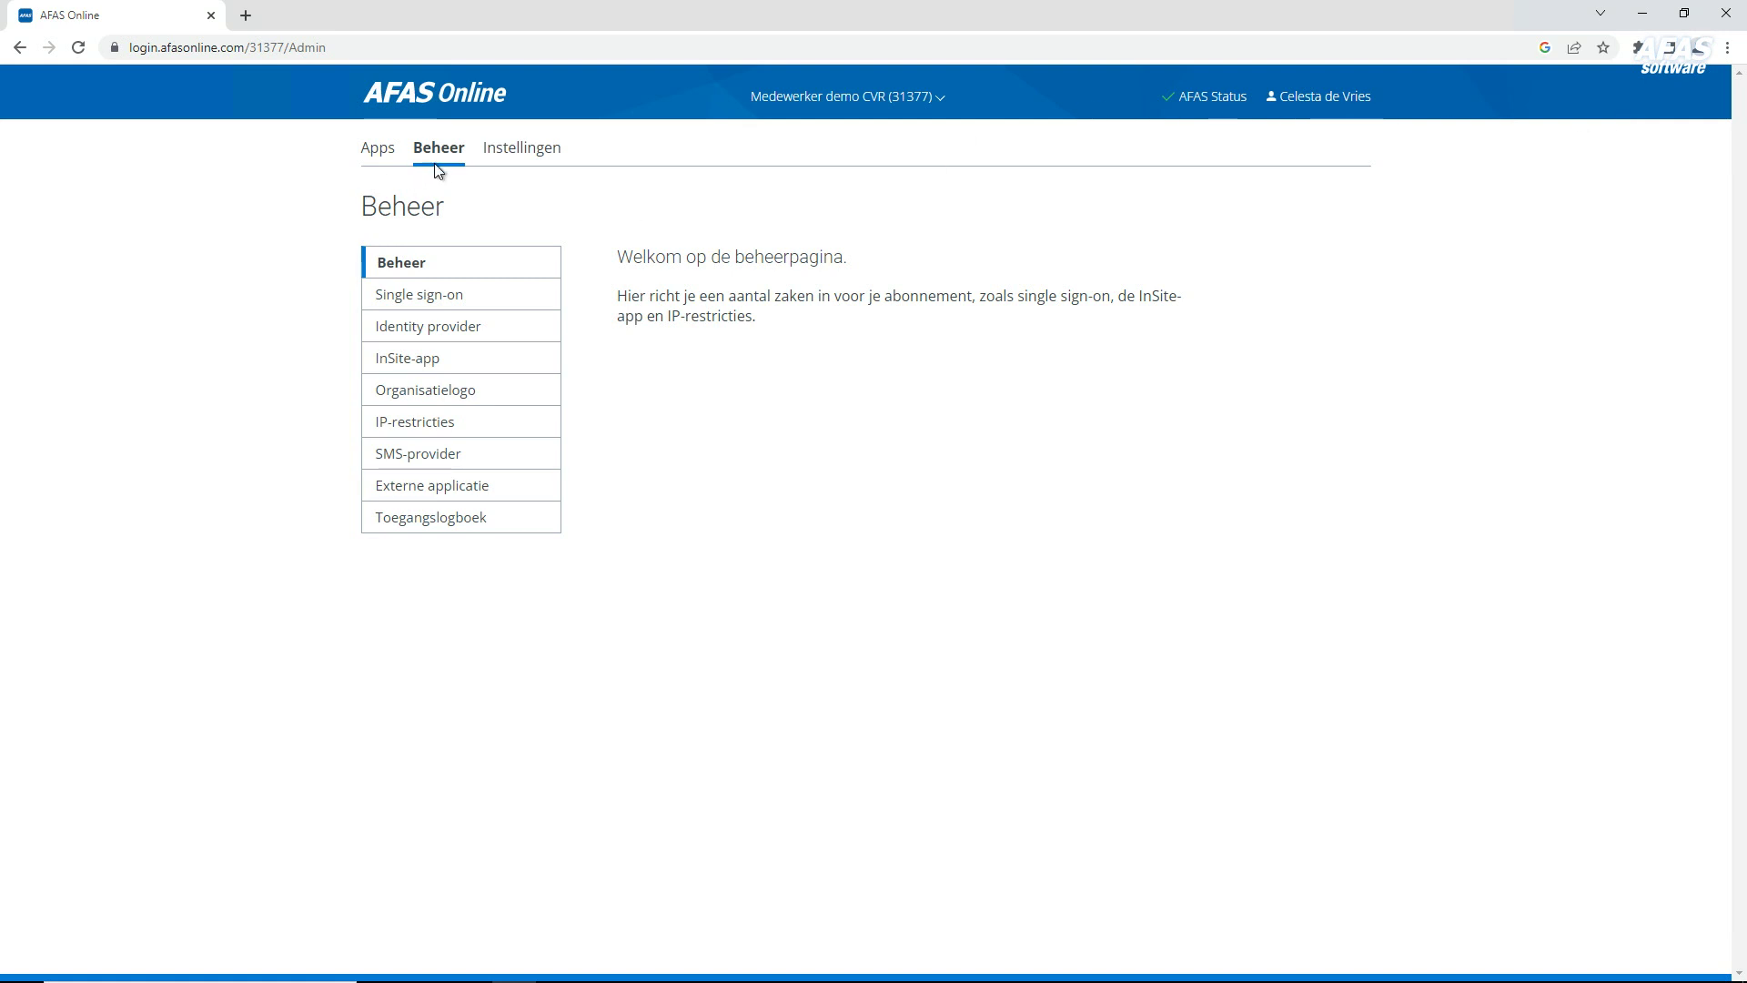
{"action": "left_click", "coordinate": [437, 531]}
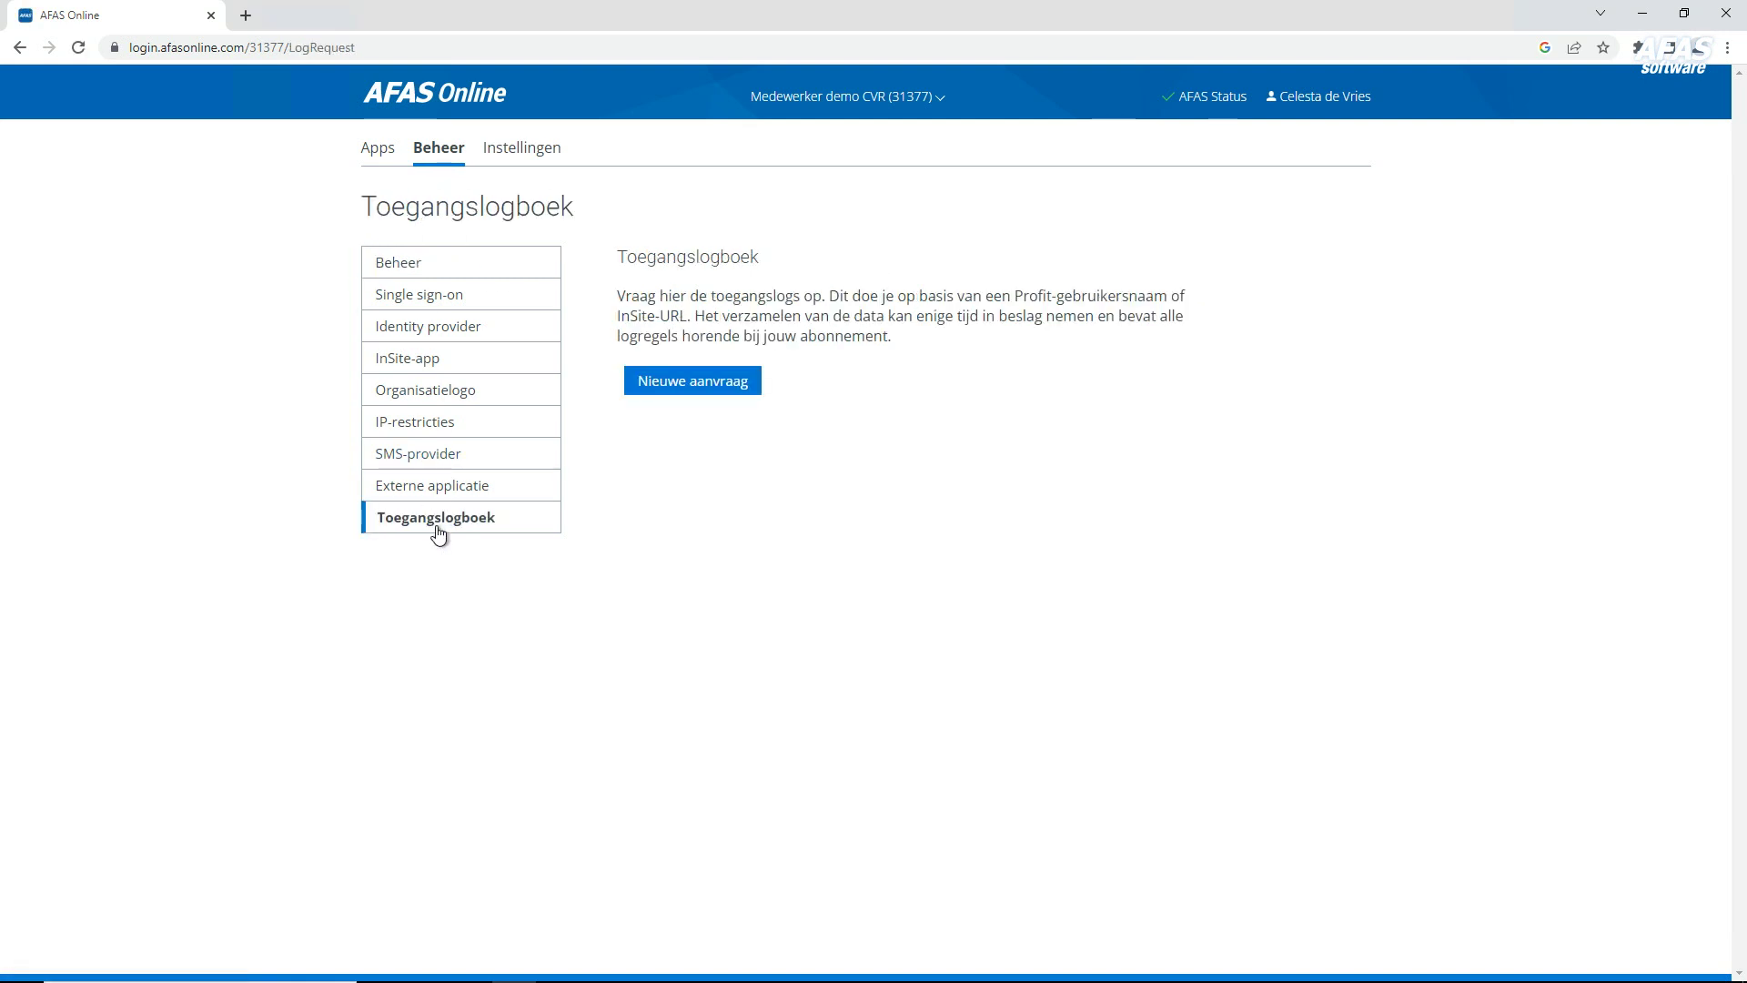
Return to AFAS Profit, review the general Communicatielog and close it.
{"action": "key", "text": "alt+Tab"}
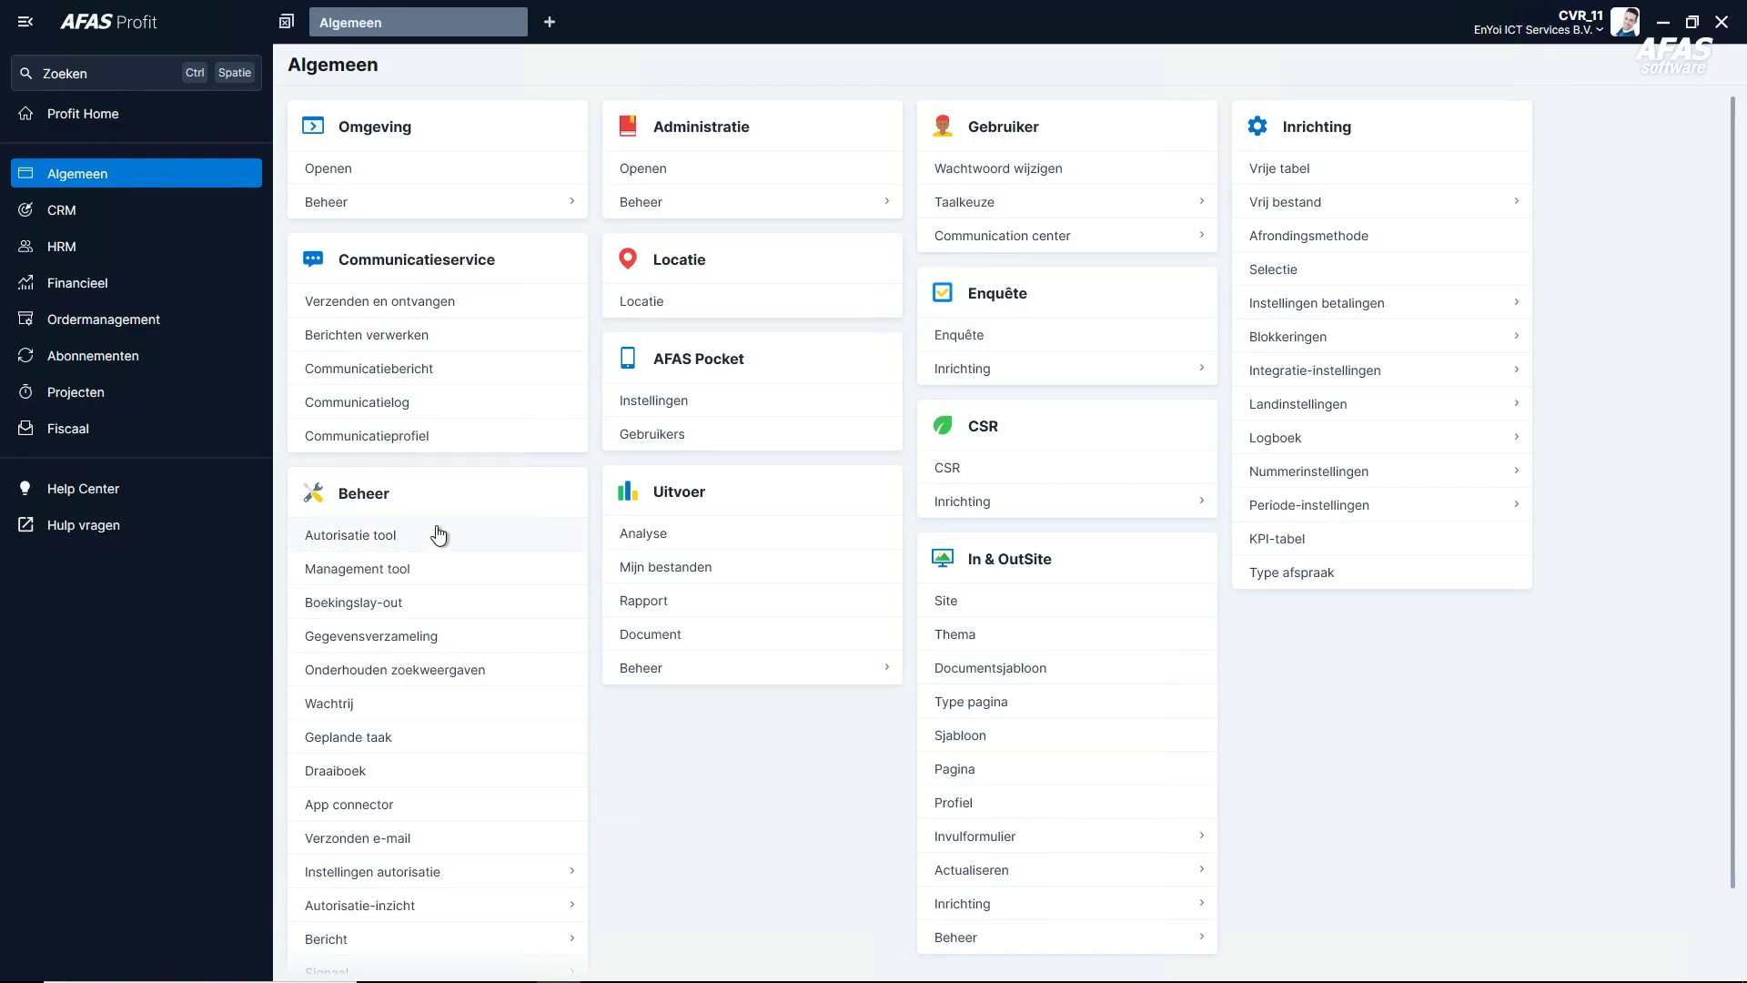
{"action": "left_click", "coordinate": [386, 408]}
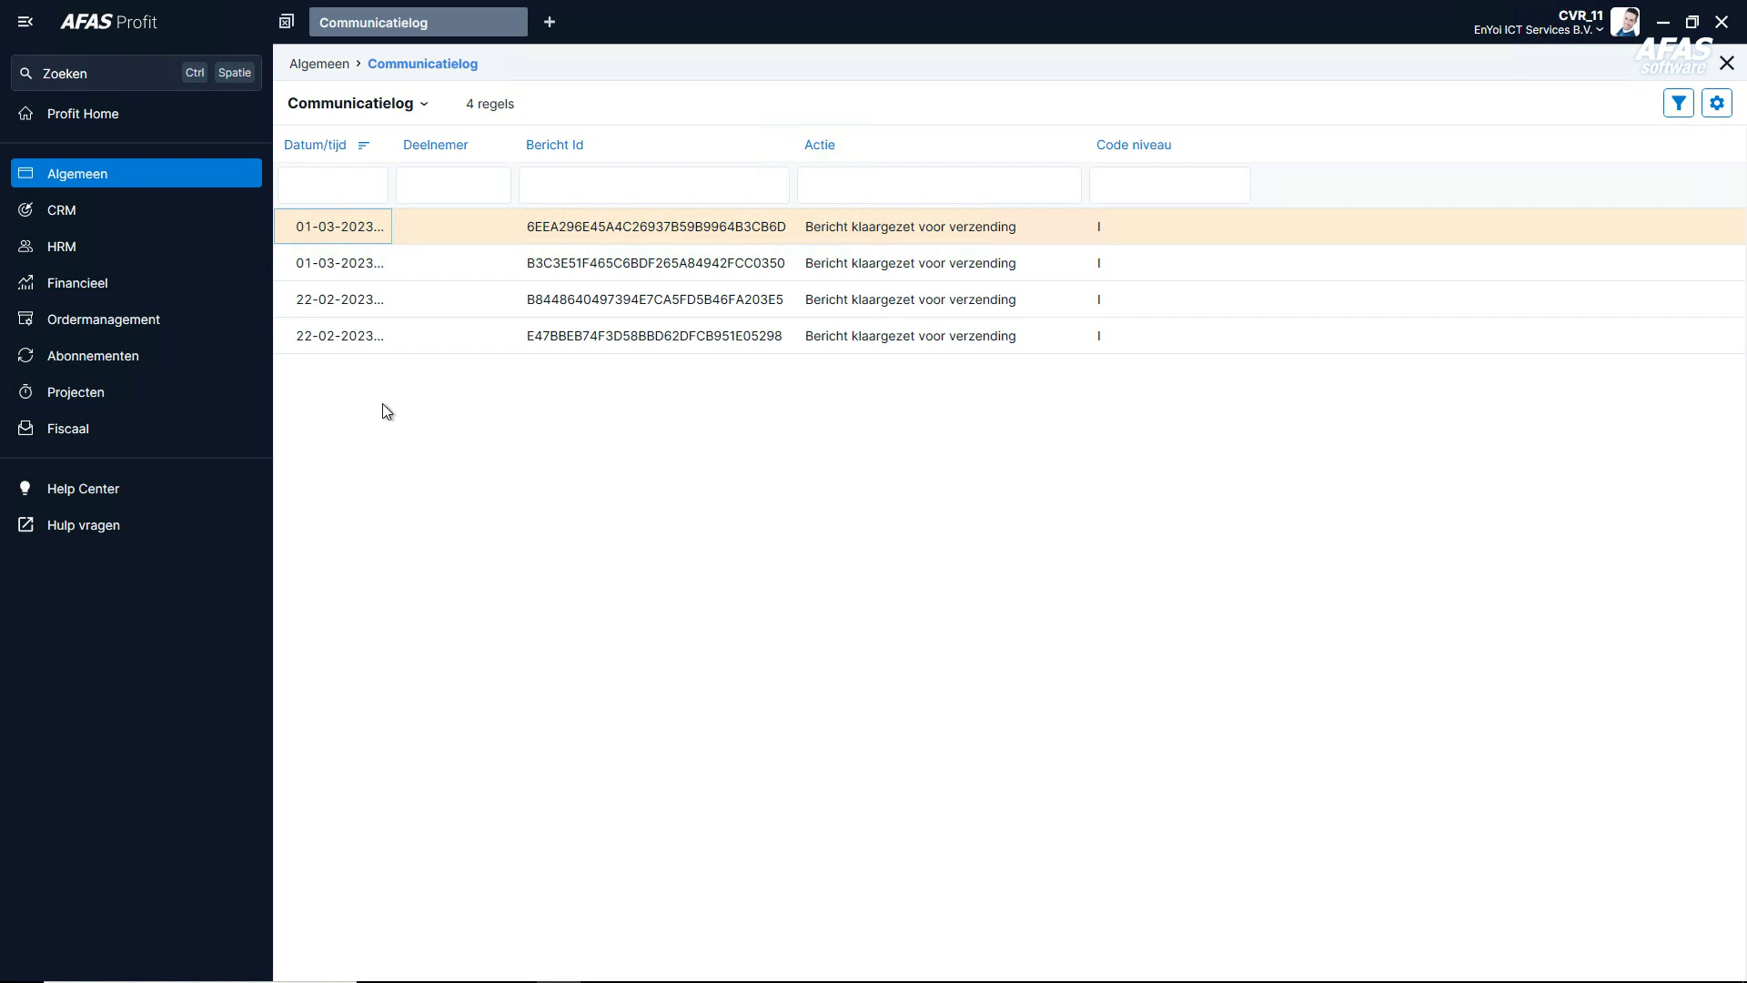
{"action": "key", "text": "Escape"}
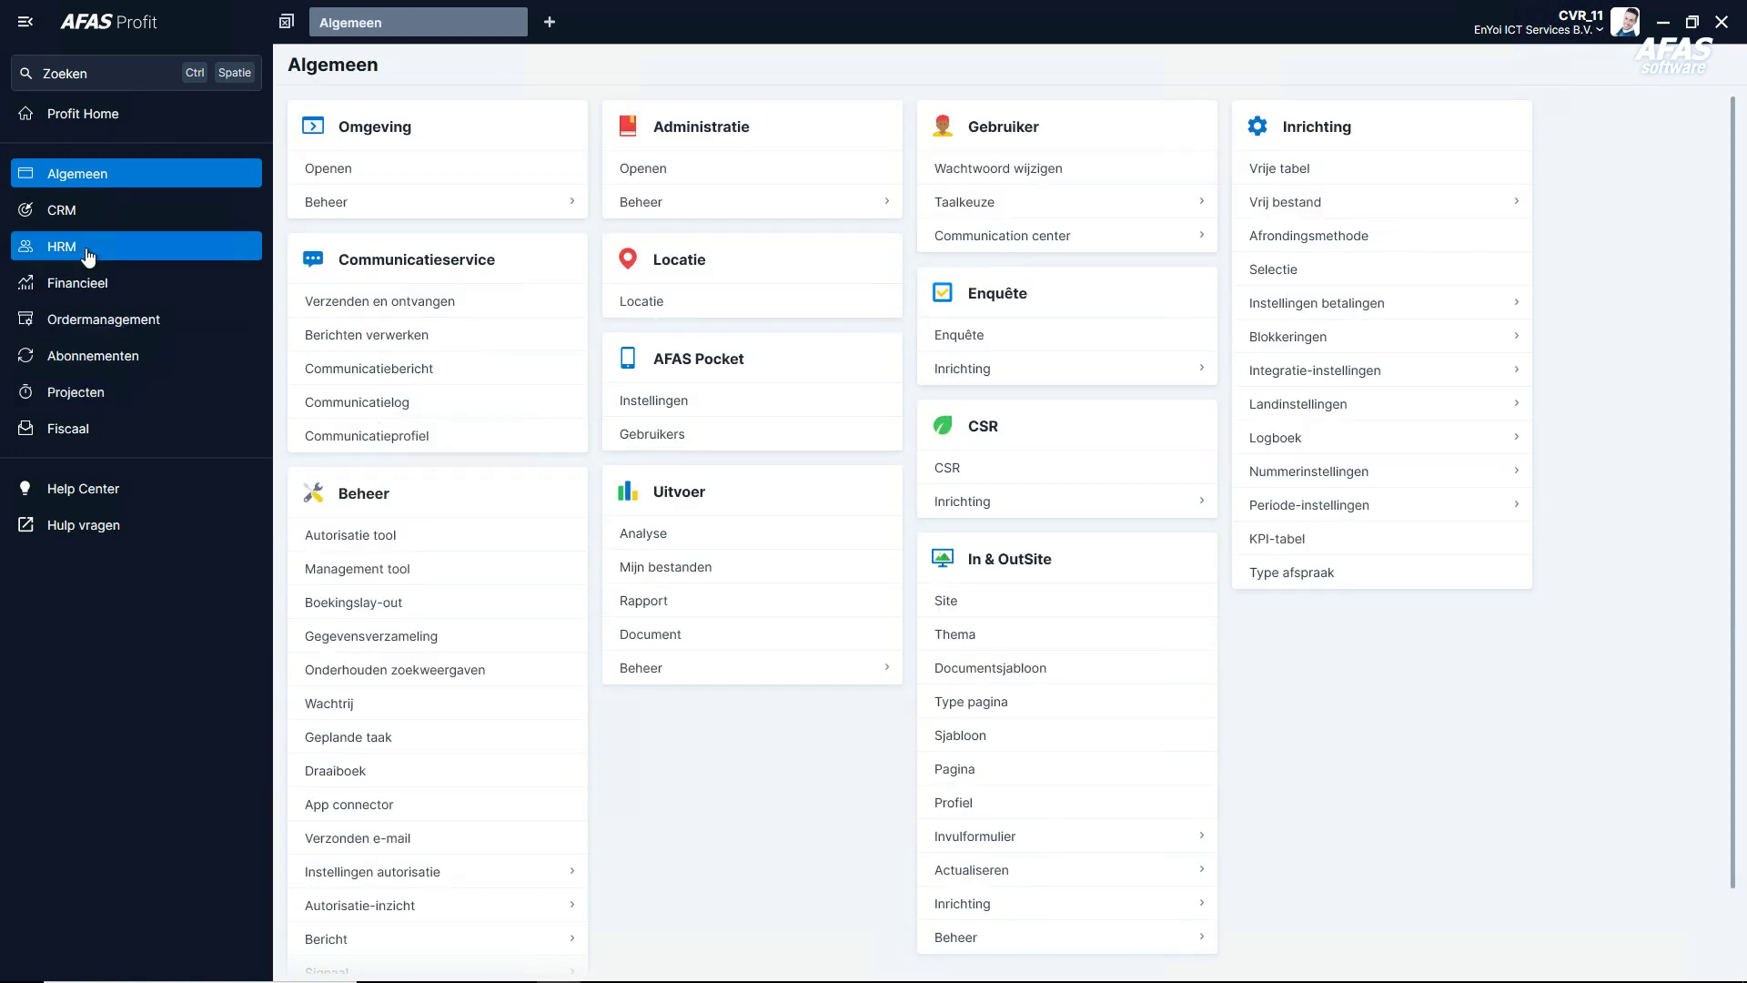
Review the Mutaties workflow logboek under the CRM dossier setup and close it.
{"action": "left_click", "coordinate": [85, 209]}
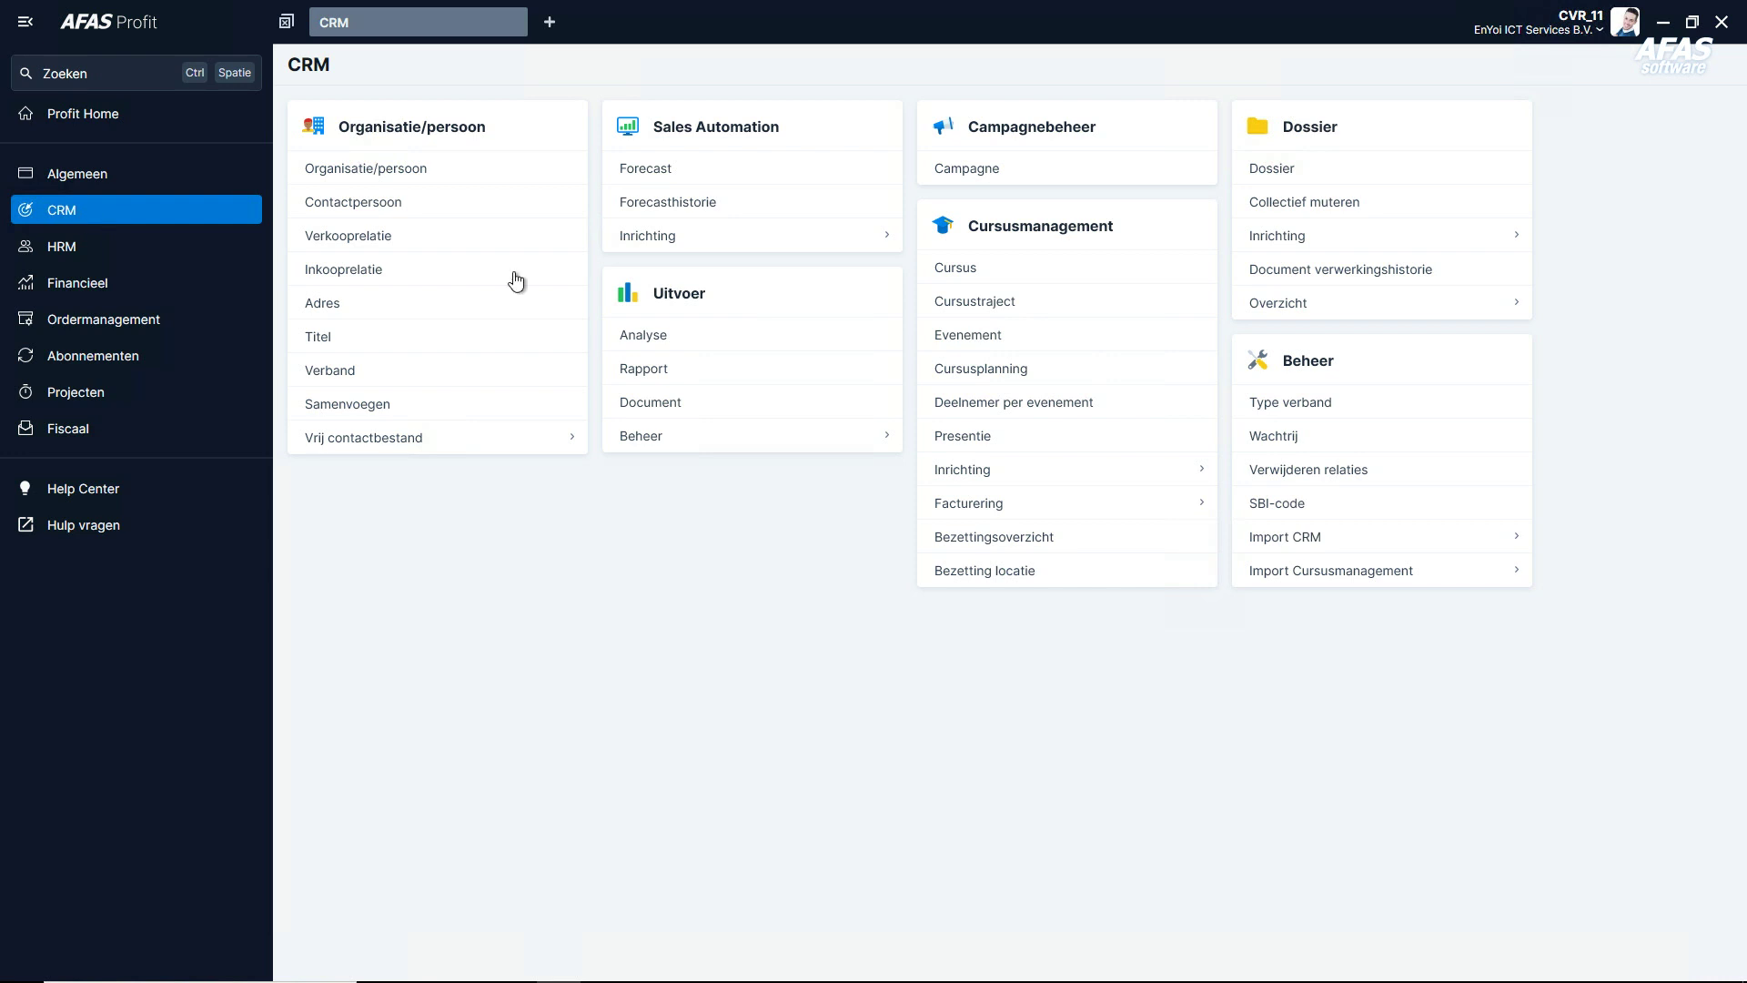
{"action": "mouse_move", "coordinate": [1301, 256]}
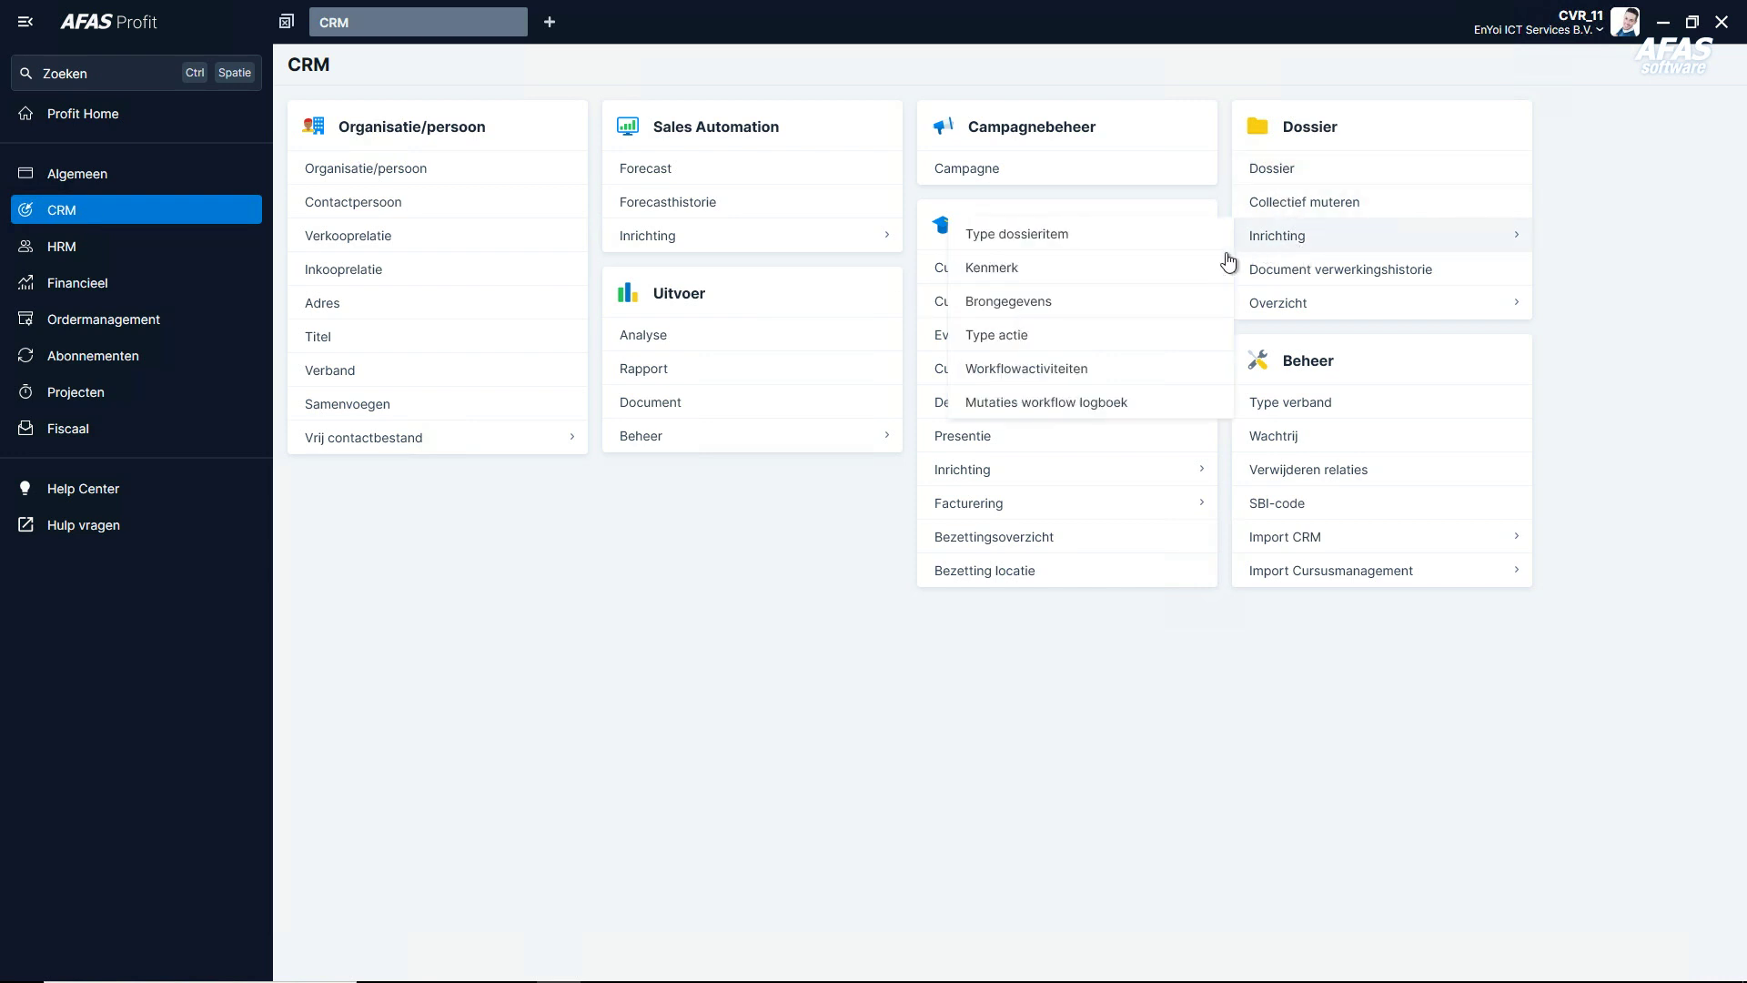
{"action": "left_click", "coordinate": [1082, 408]}
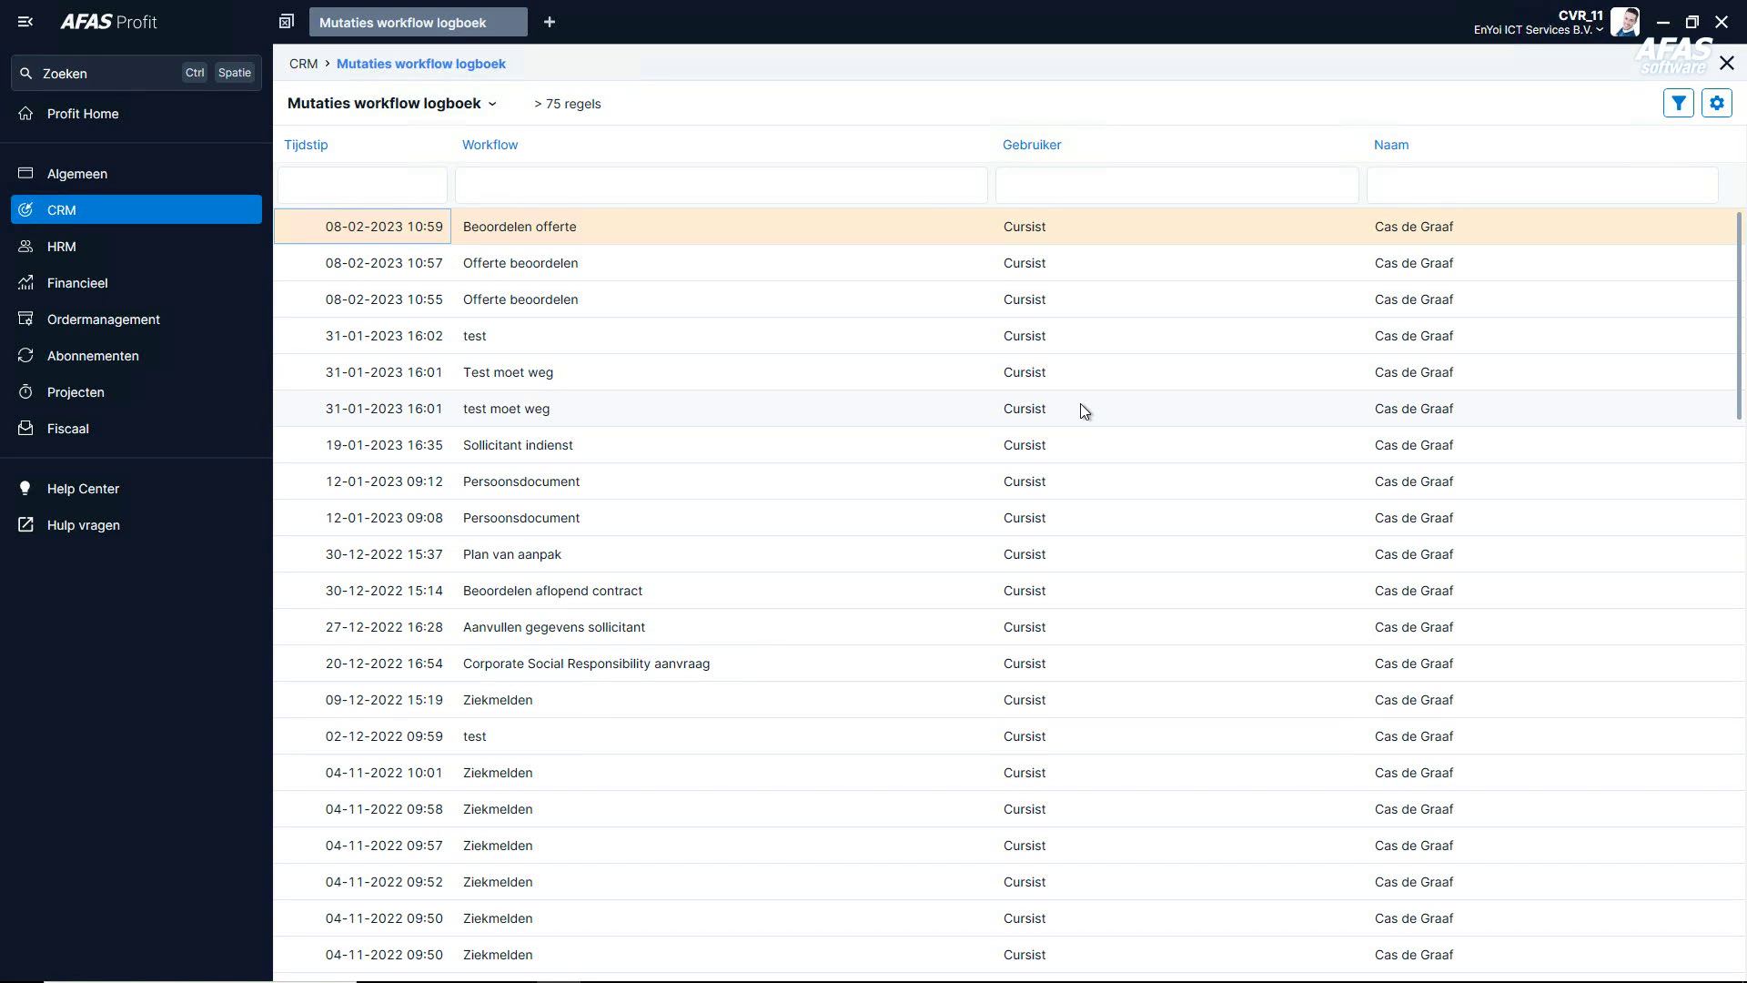
{"action": "key", "text": "Escape"}
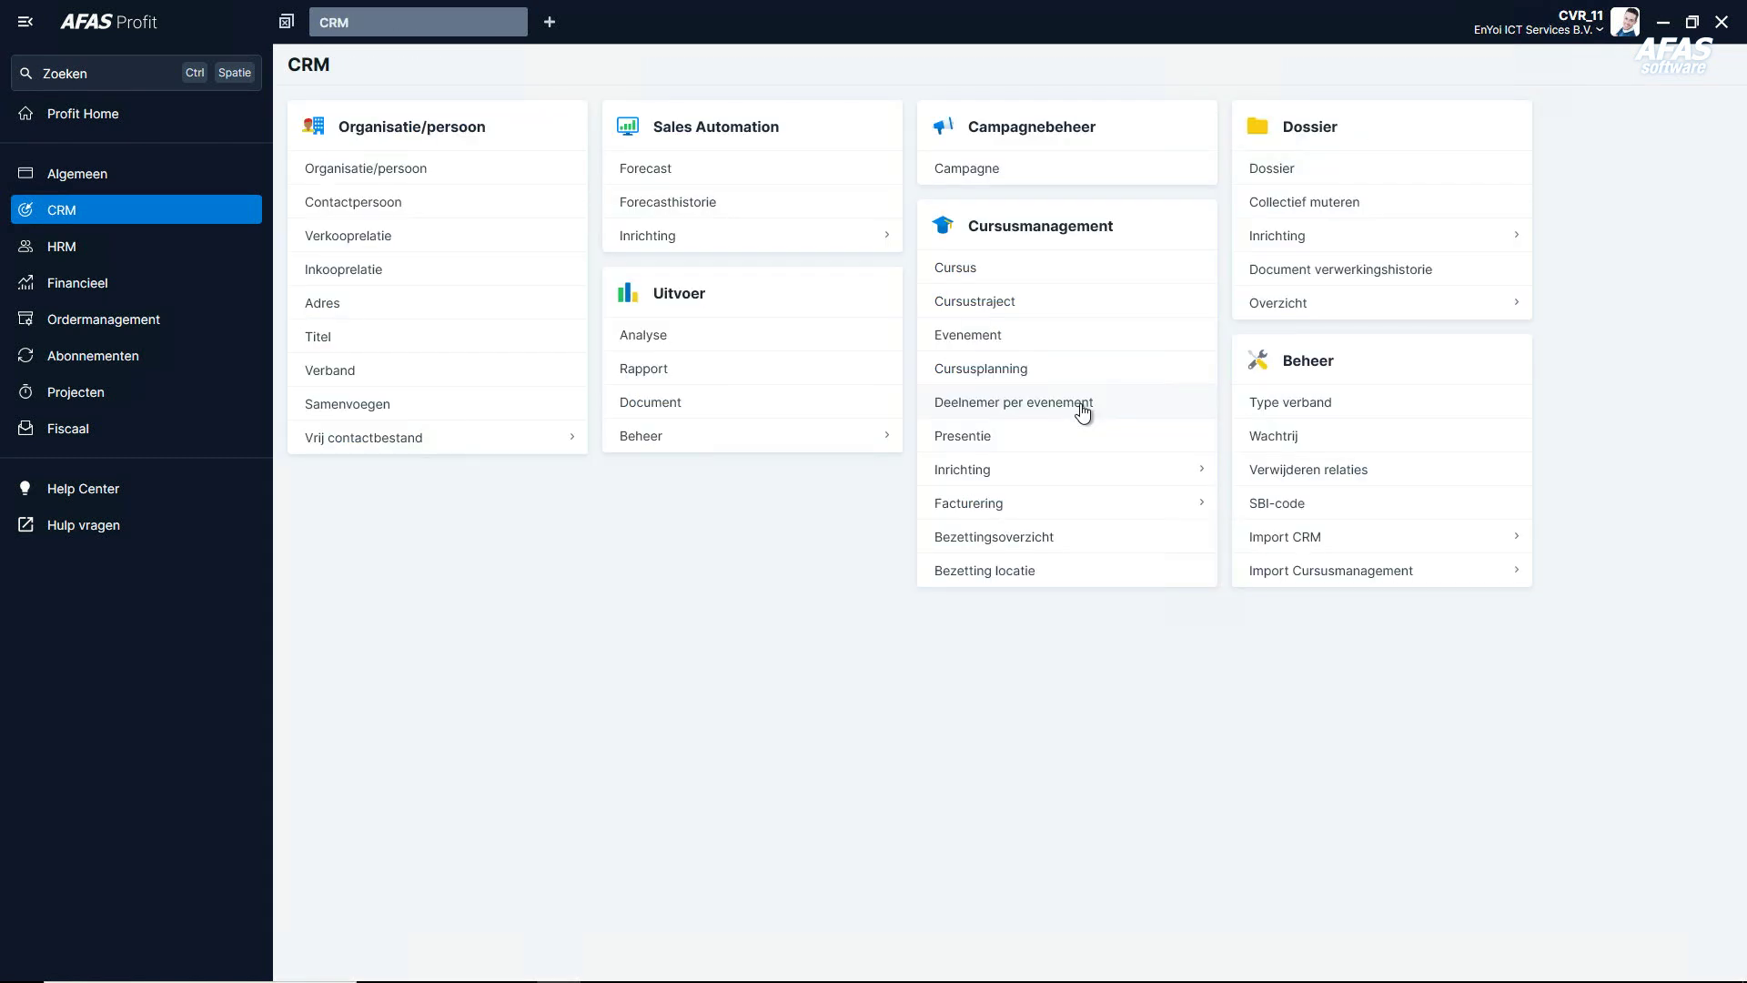
Open the Overzicht mutatie of the HRM Parameterlogboek to review the parameter changes.
{"action": "left_click", "coordinate": [110, 265]}
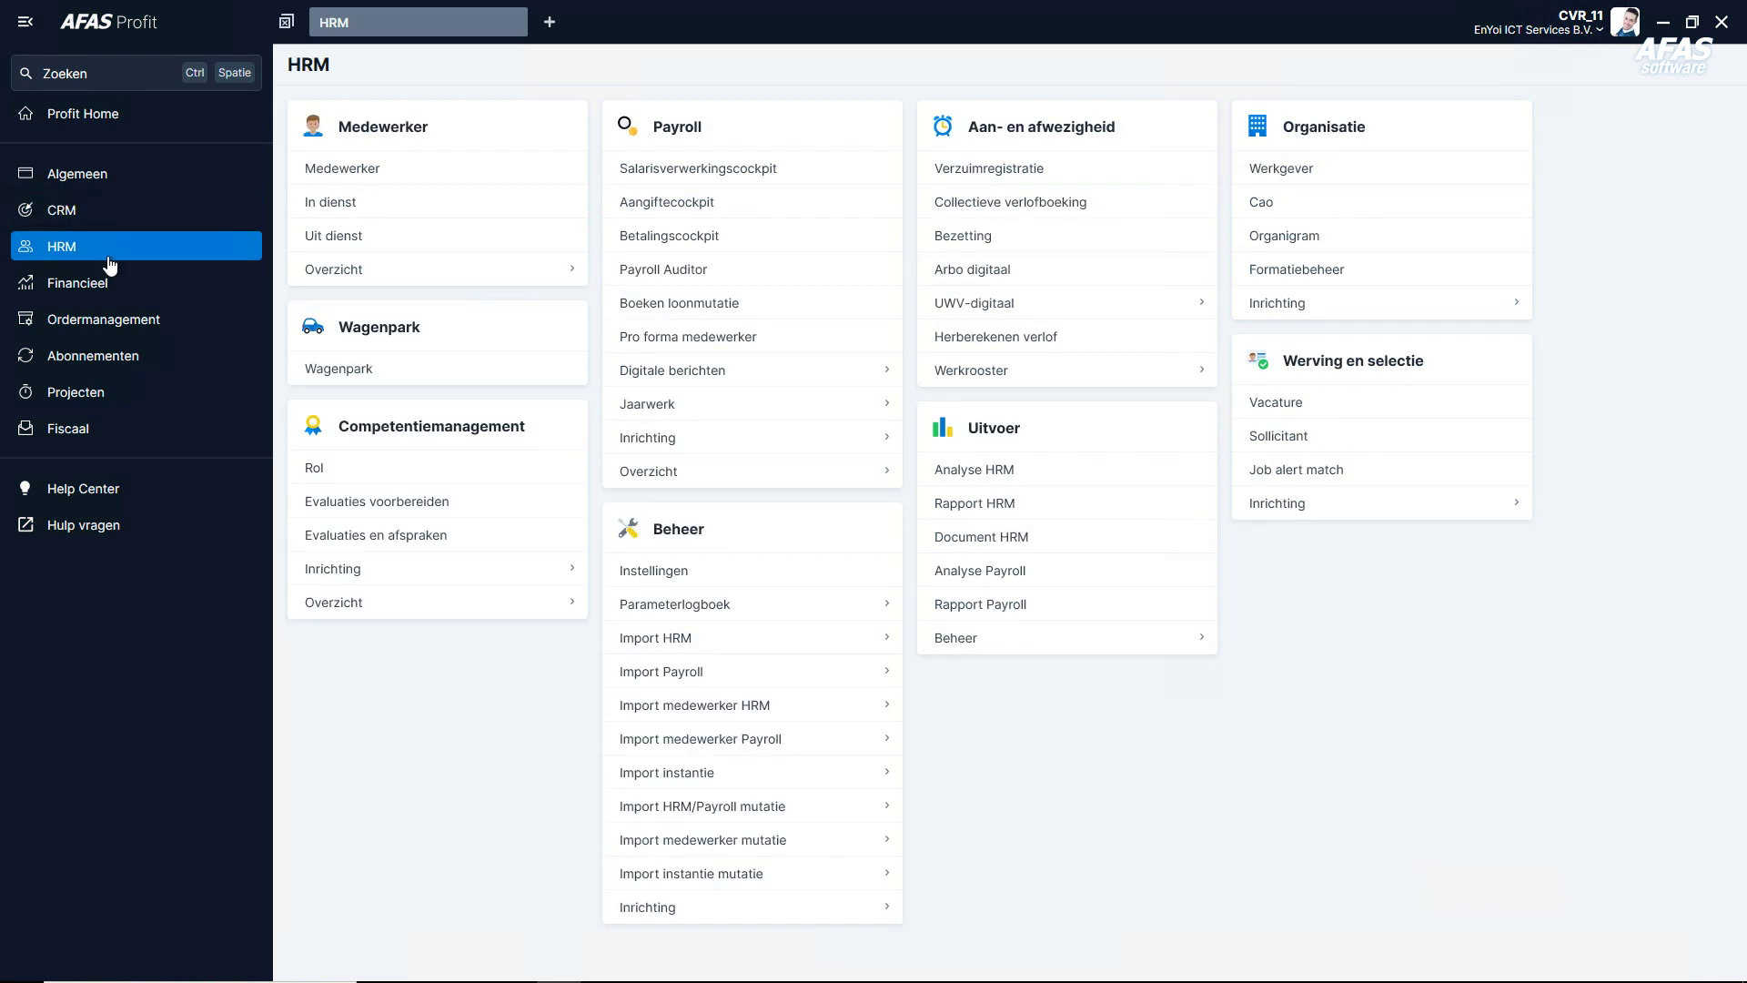
{"action": "mouse_move", "coordinate": [683, 601]}
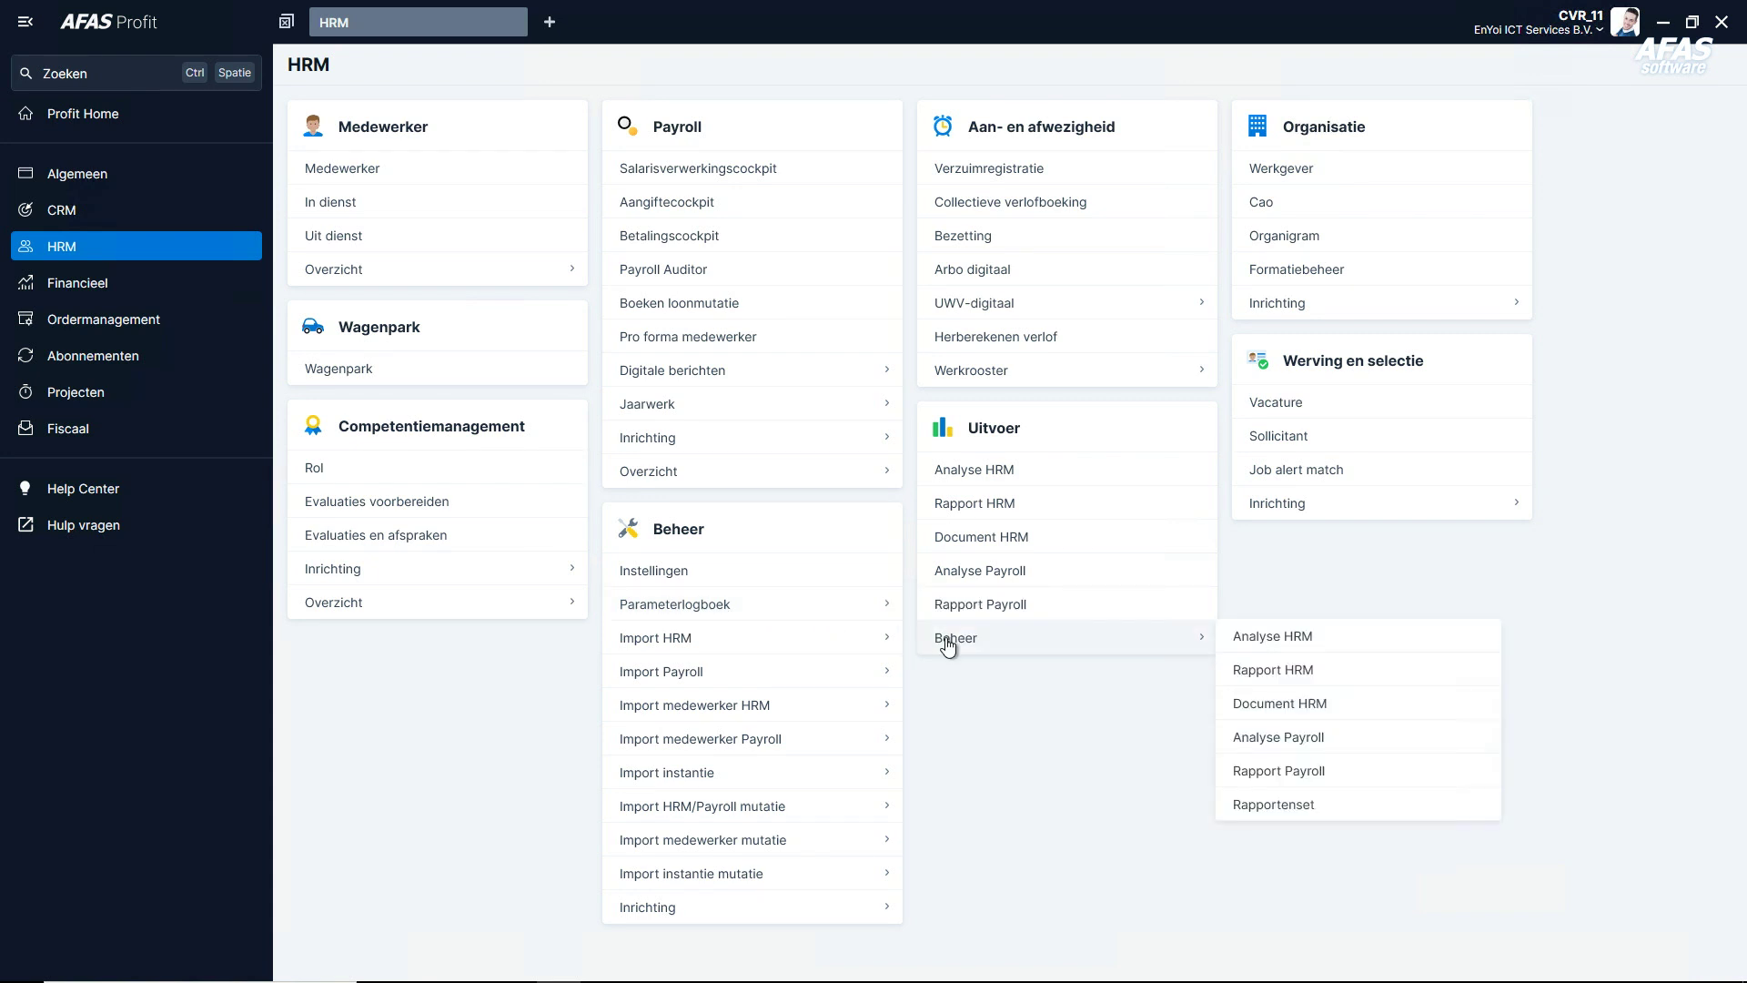
{"action": "left_click", "coordinate": [948, 644]}
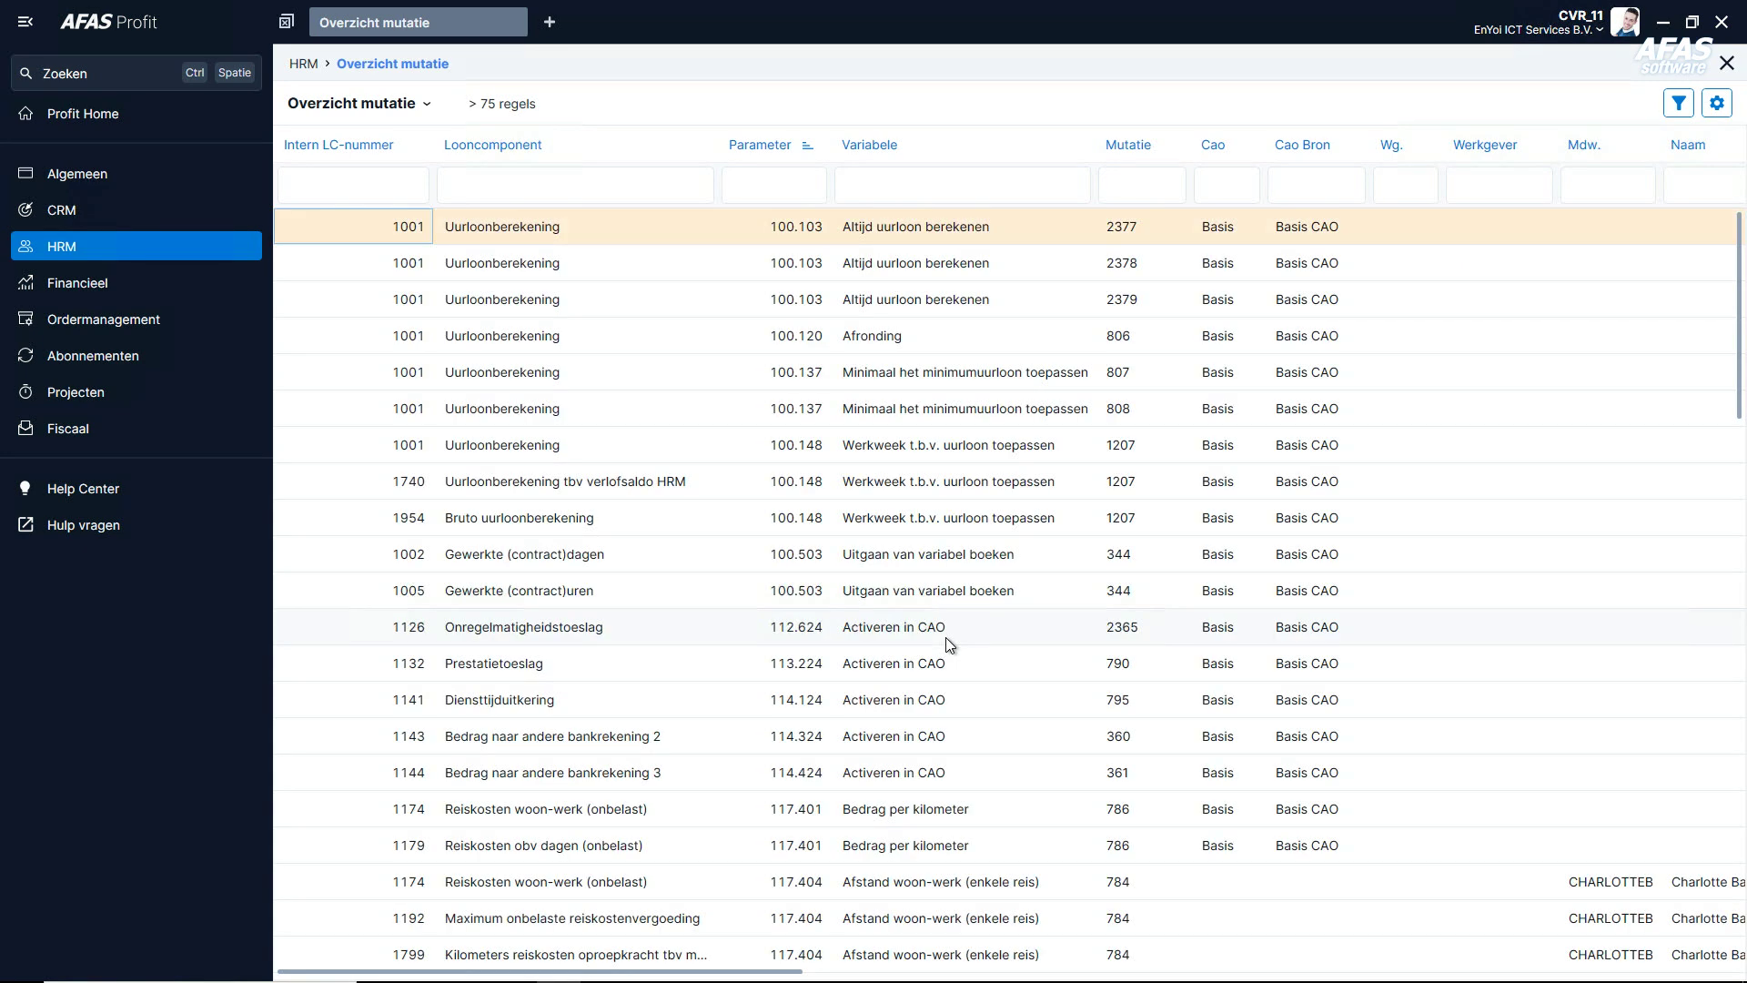